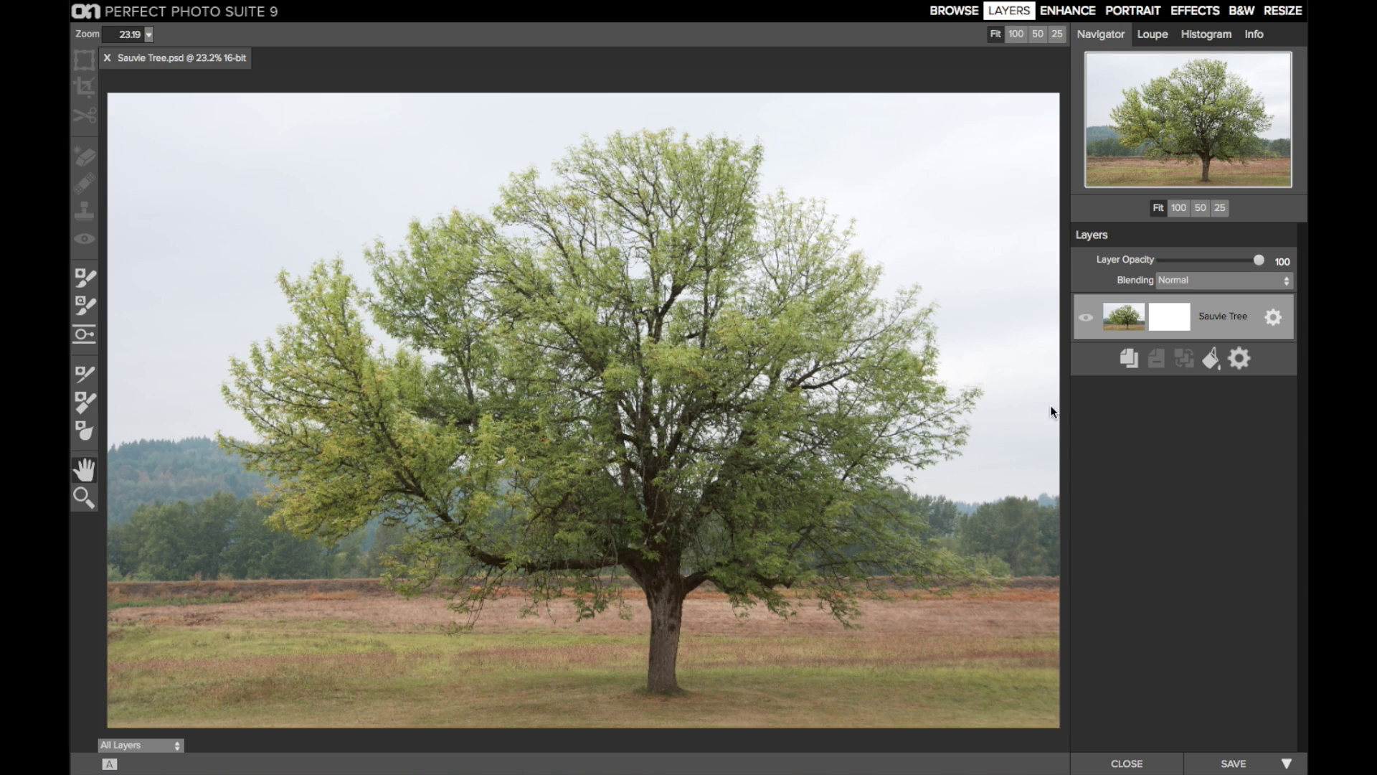
Duplicate the Sauvie Tree layer and name the copy Tree
left_click(1129, 362)
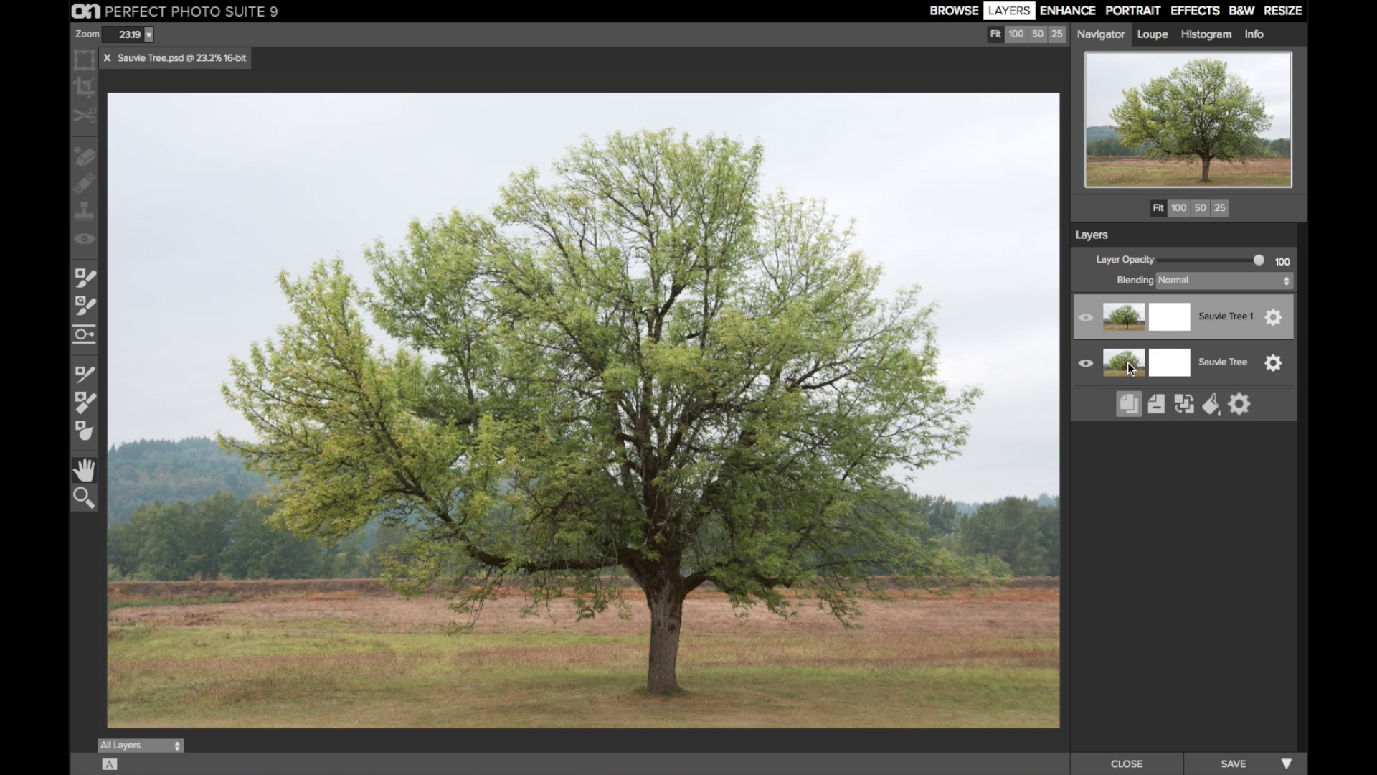
double_click(1212, 316)
type("Tree")
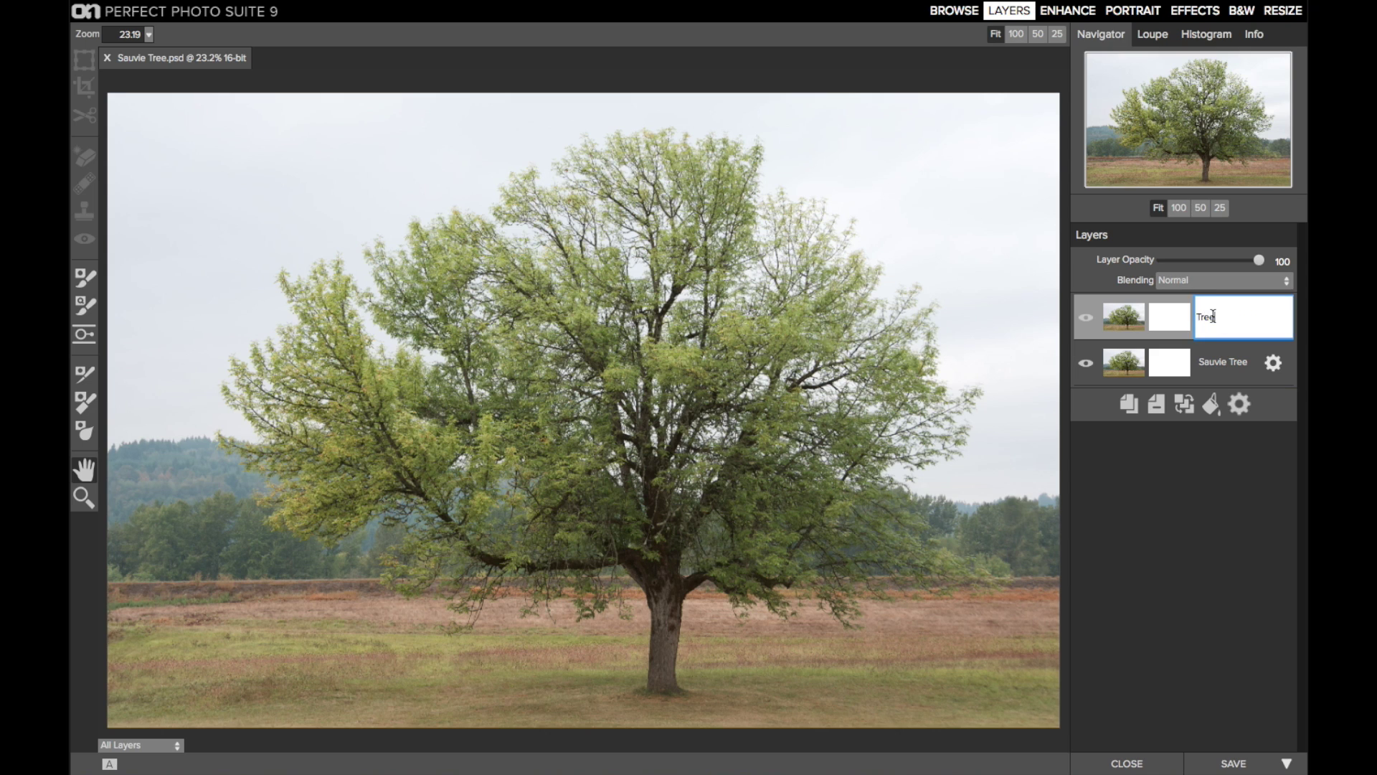
key("Return")
Rename the original Sauvie Tree layer as Background and hide the Tree layer above it
left_click(1215, 362)
double_click(1216, 362)
type("Background")
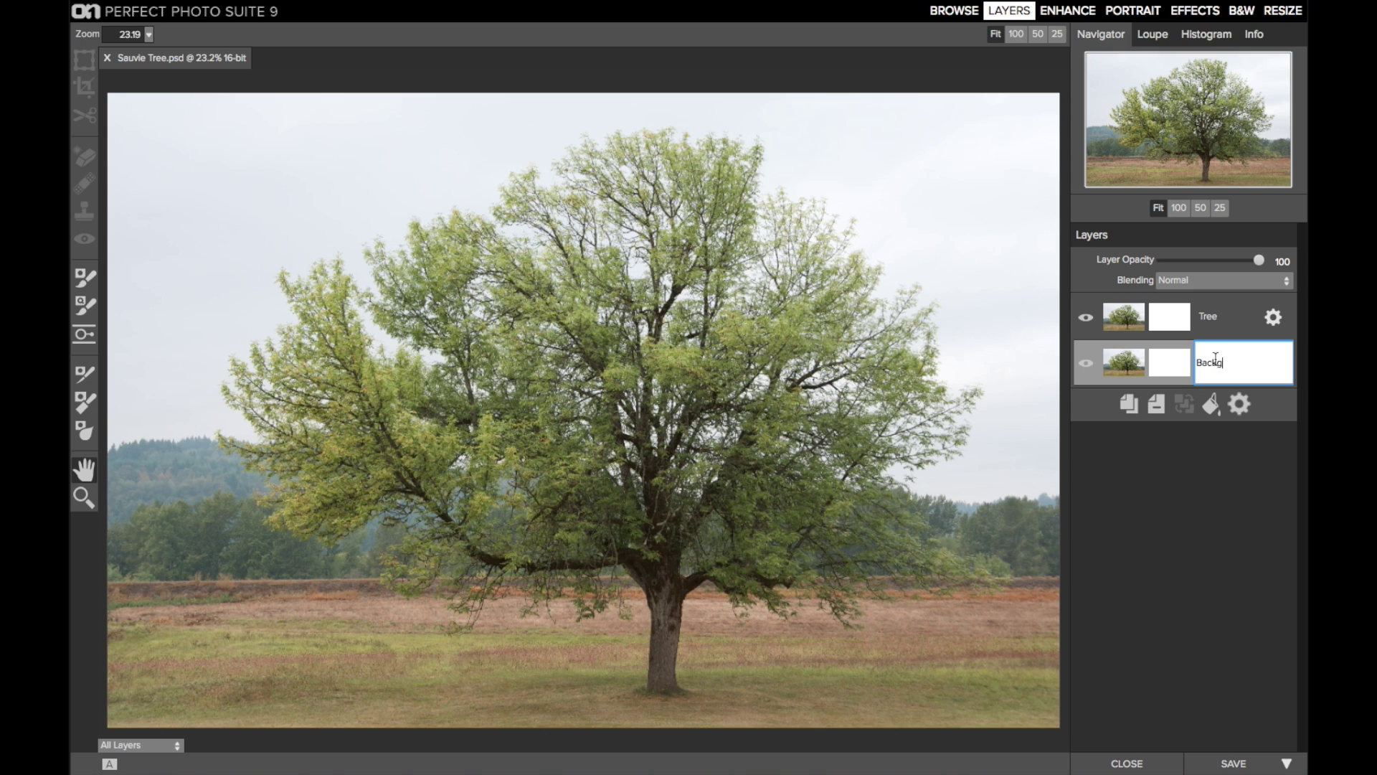
key("Return")
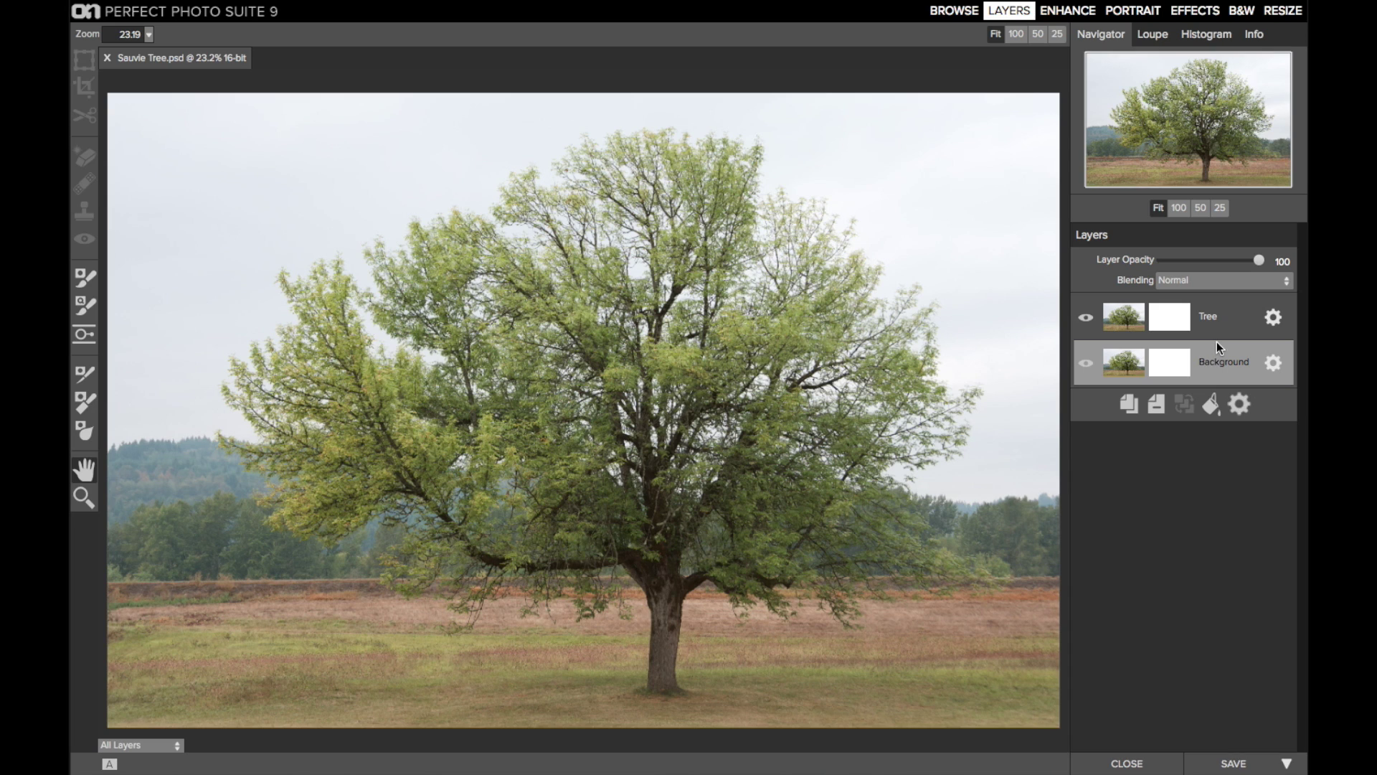
left_click(1086, 316)
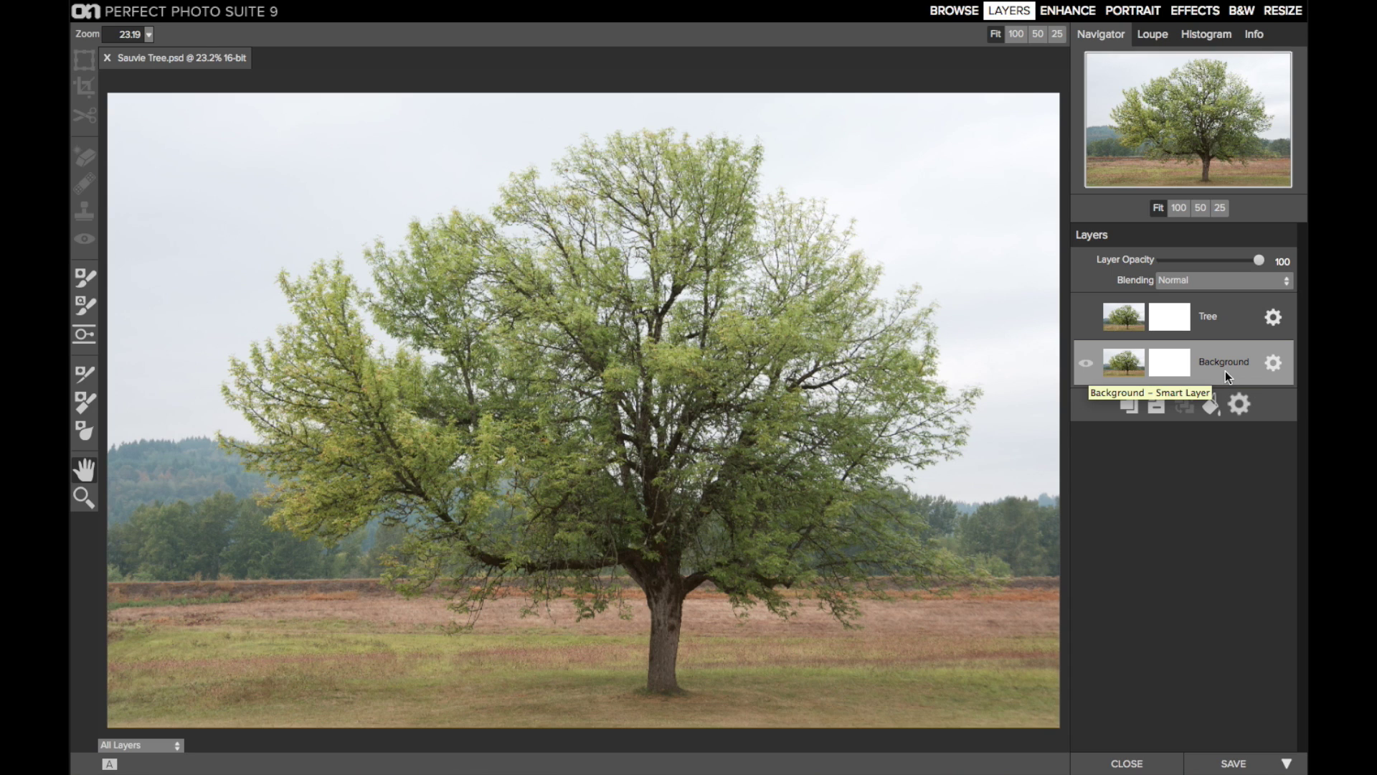
Add a Dynamic Contrast effect to the Background layer with the Soft preset and vibrance at -69
left_click(1187, 18)
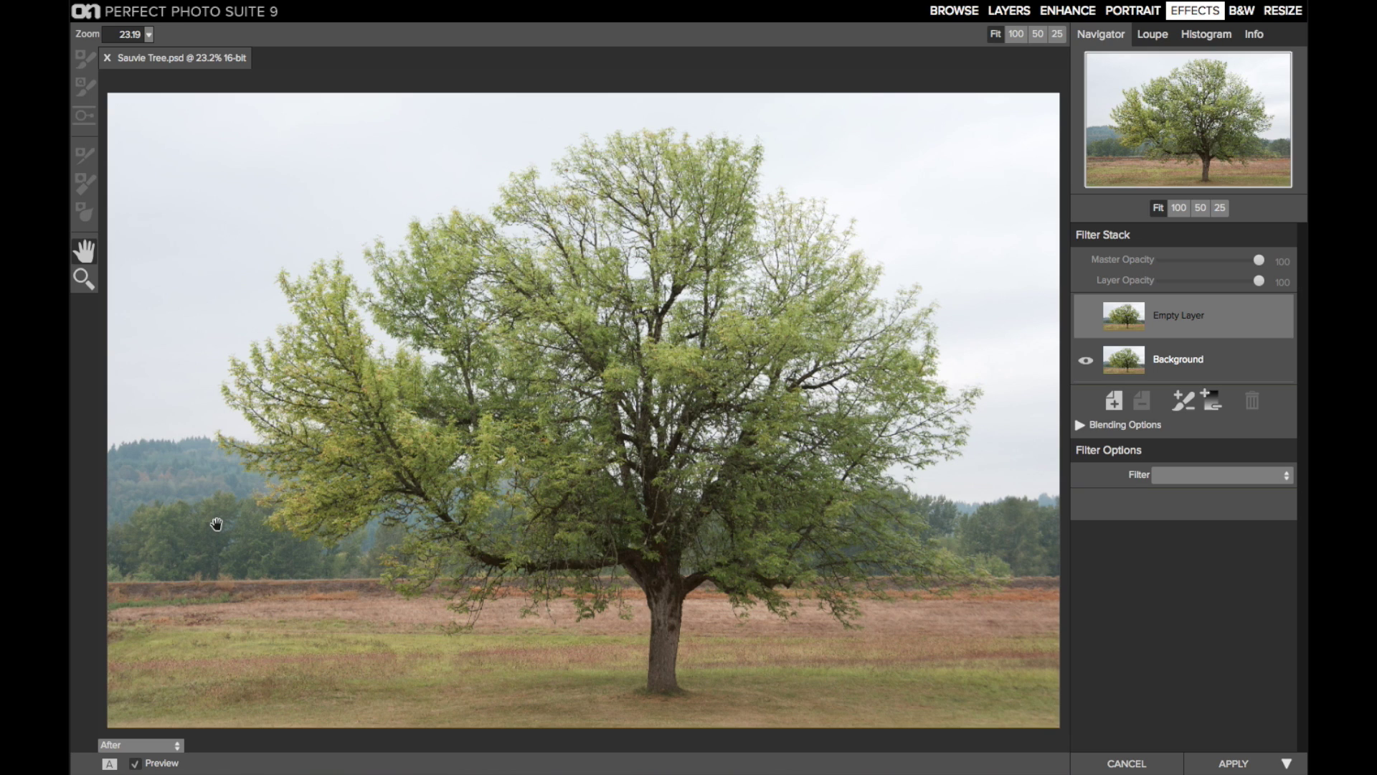
left_click(1195, 476)
left_click(1256, 225)
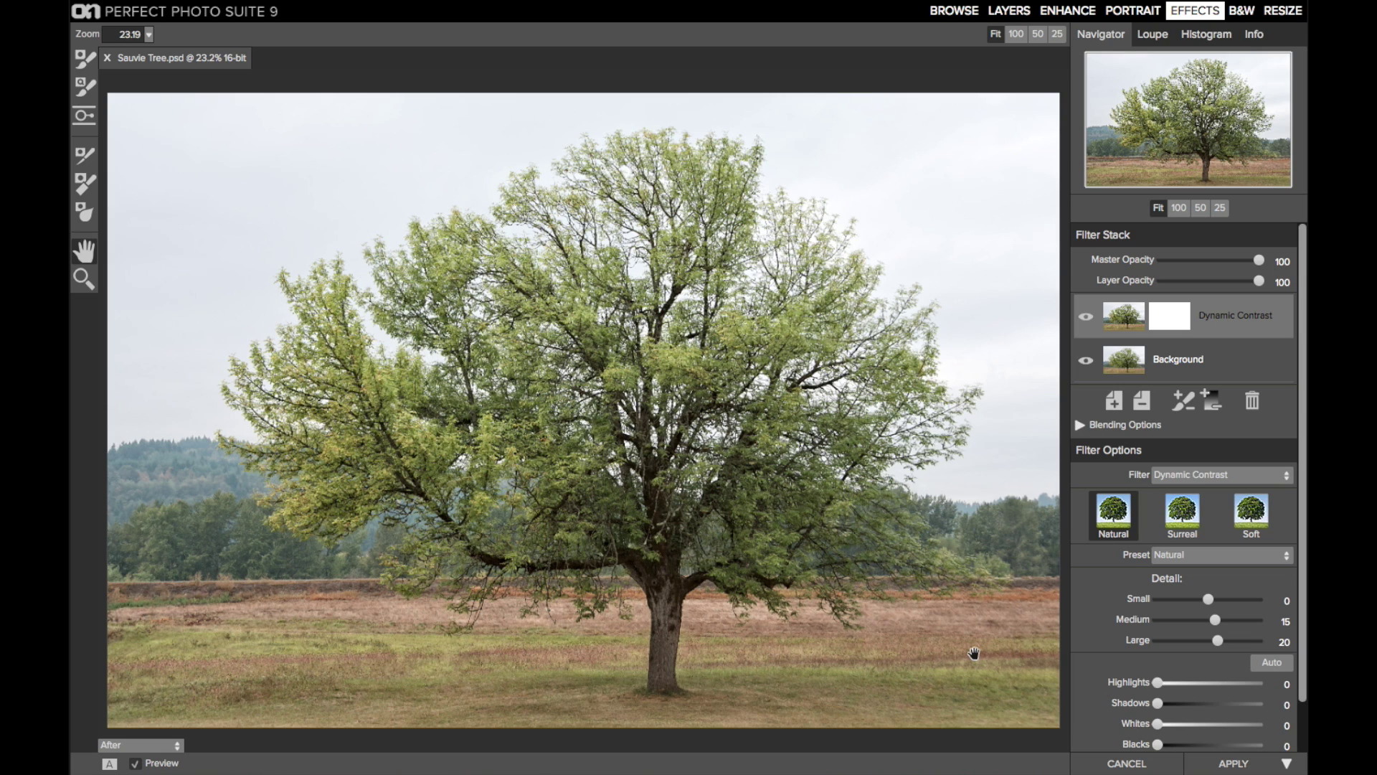
left_click(1262, 516)
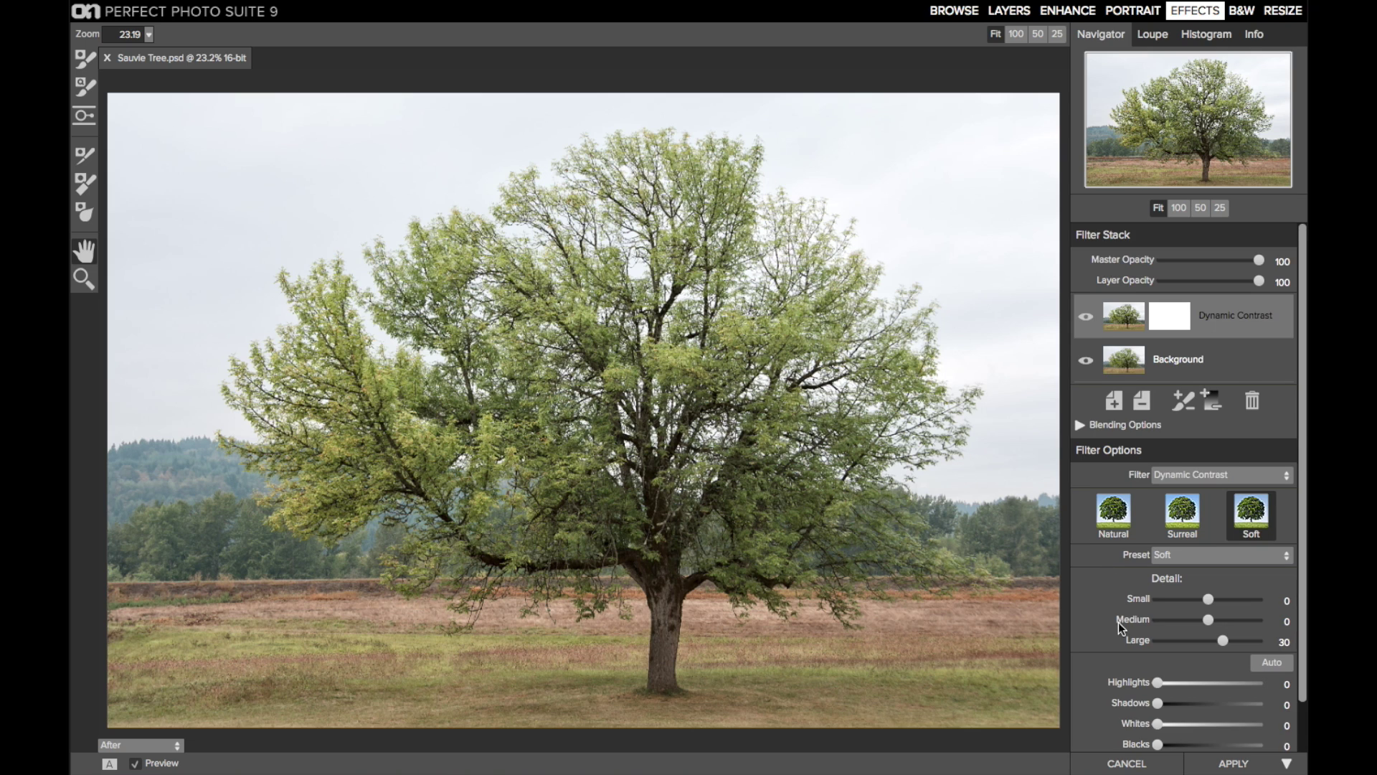
scroll(1118, 623, "down", 2)
left_click_drag(1208, 713, 1176, 713)
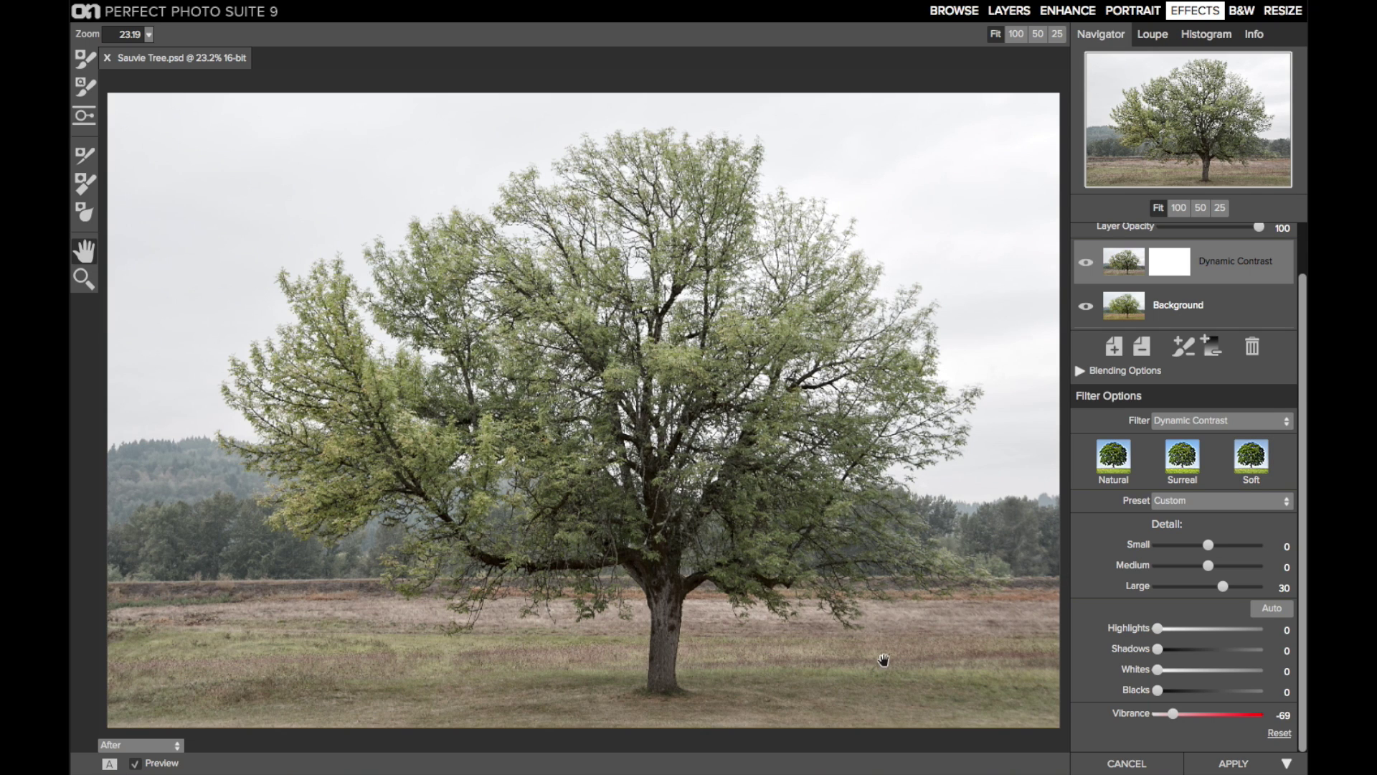
Add a Glow filter above Dynamic Contrast, set its amount to 51 and shift its warmth slightly warmer
left_click(1110, 349)
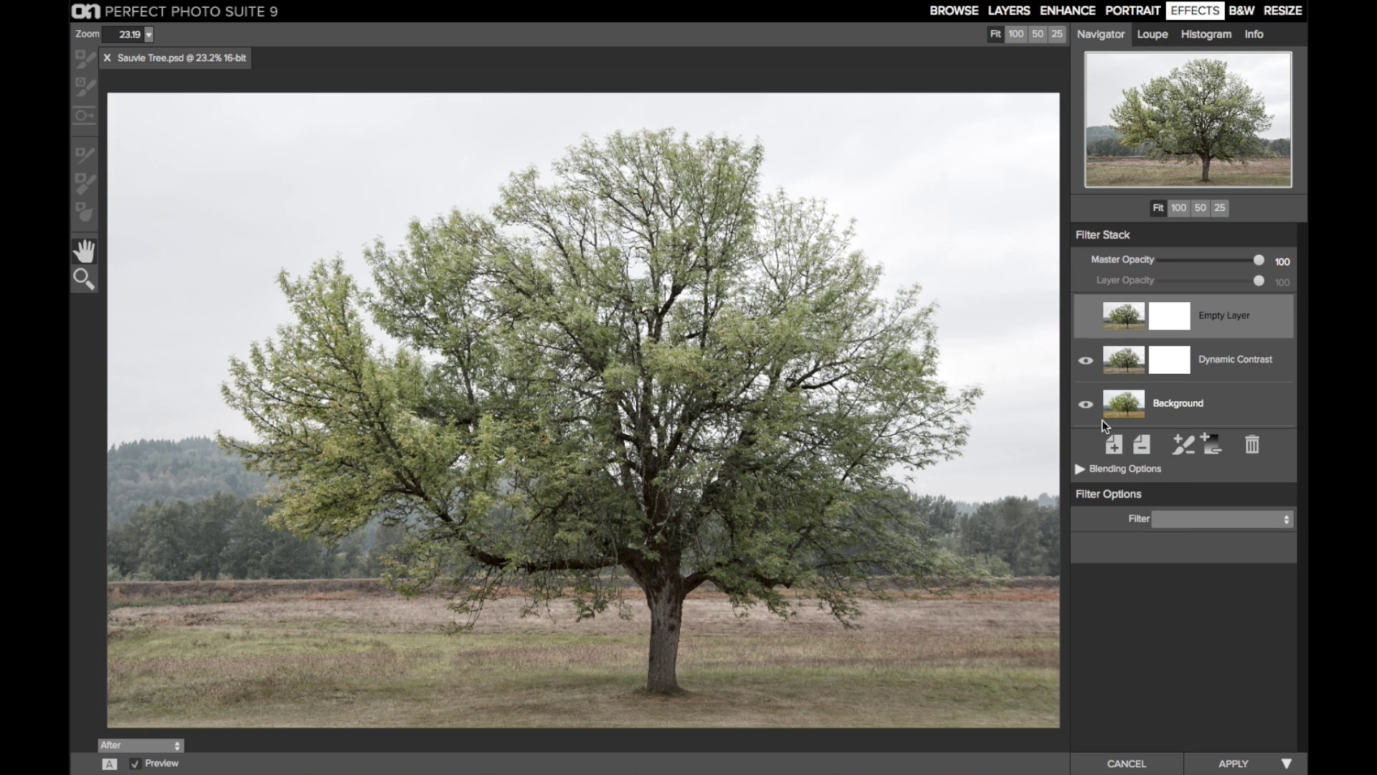
left_click(1167, 517)
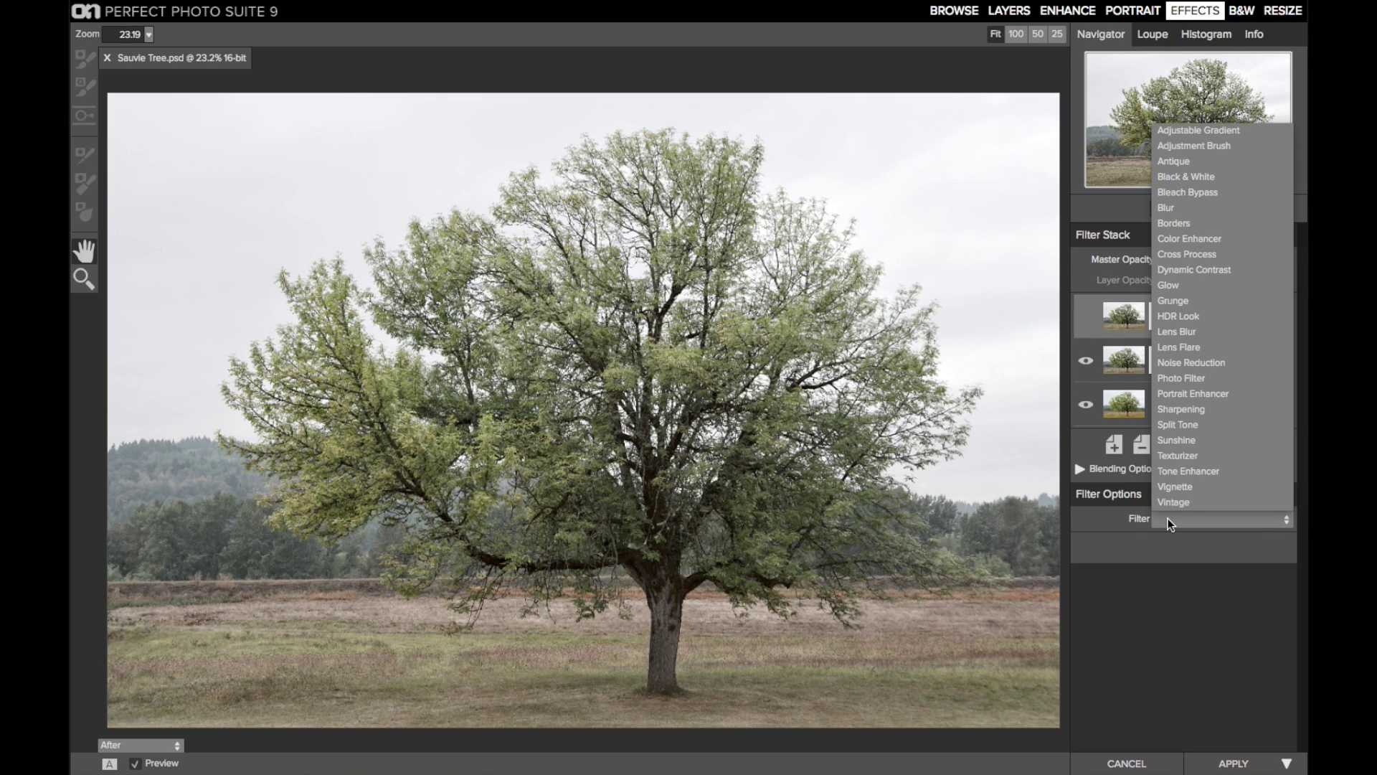
left_click(1257, 298)
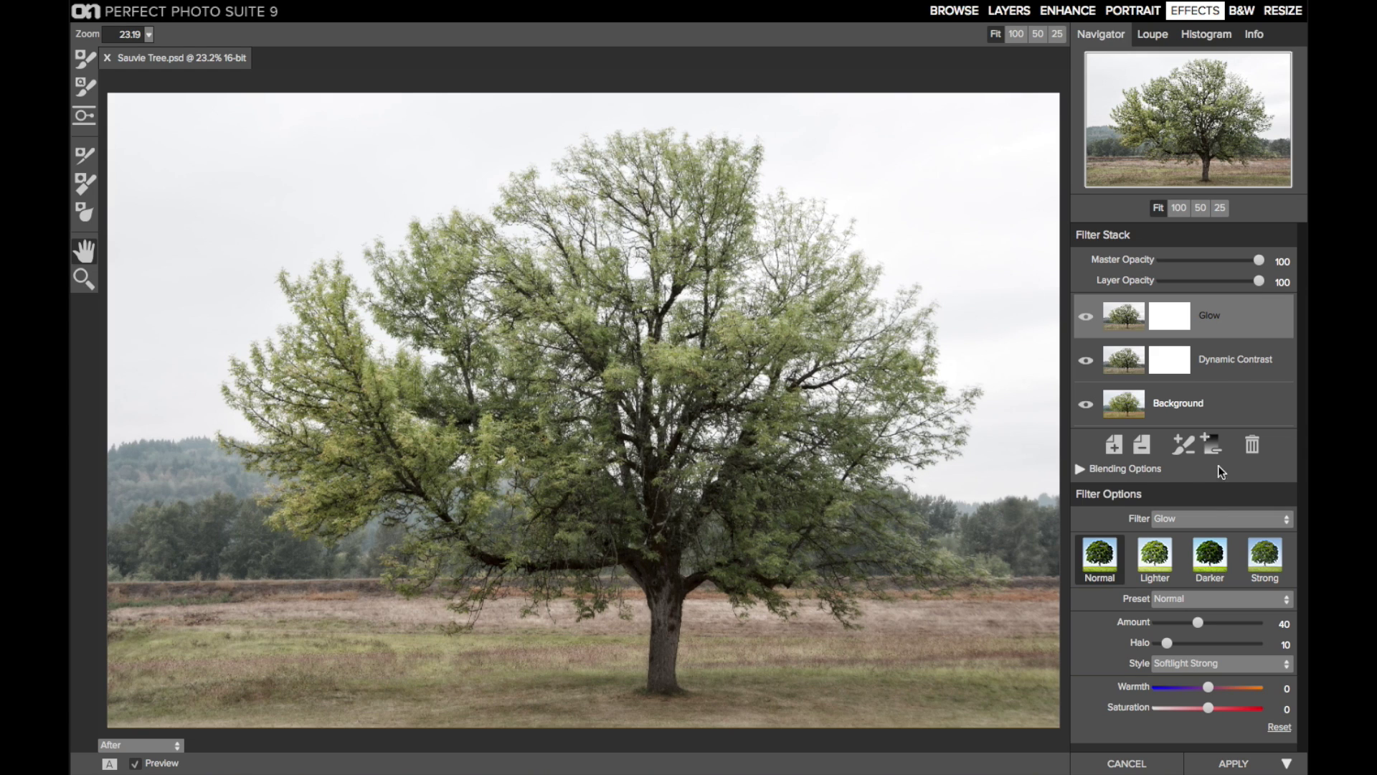
left_click_drag(1198, 622, 1220, 627)
left_click_drag(1212, 627, 1208, 626)
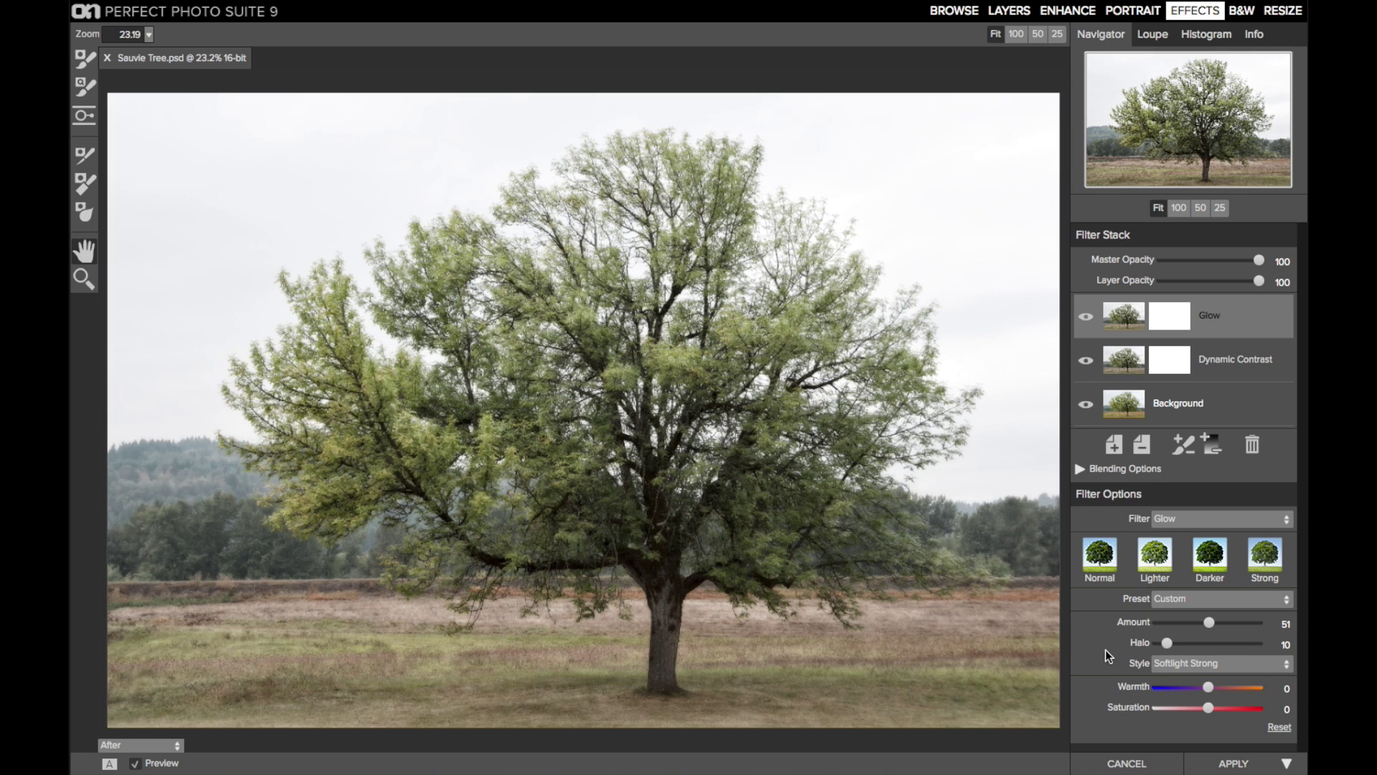
left_click_drag(1208, 686, 1212, 687)
Find the Vecchio preset and insert it into a new layer above Glow in the filter stack
left_click(1114, 445)
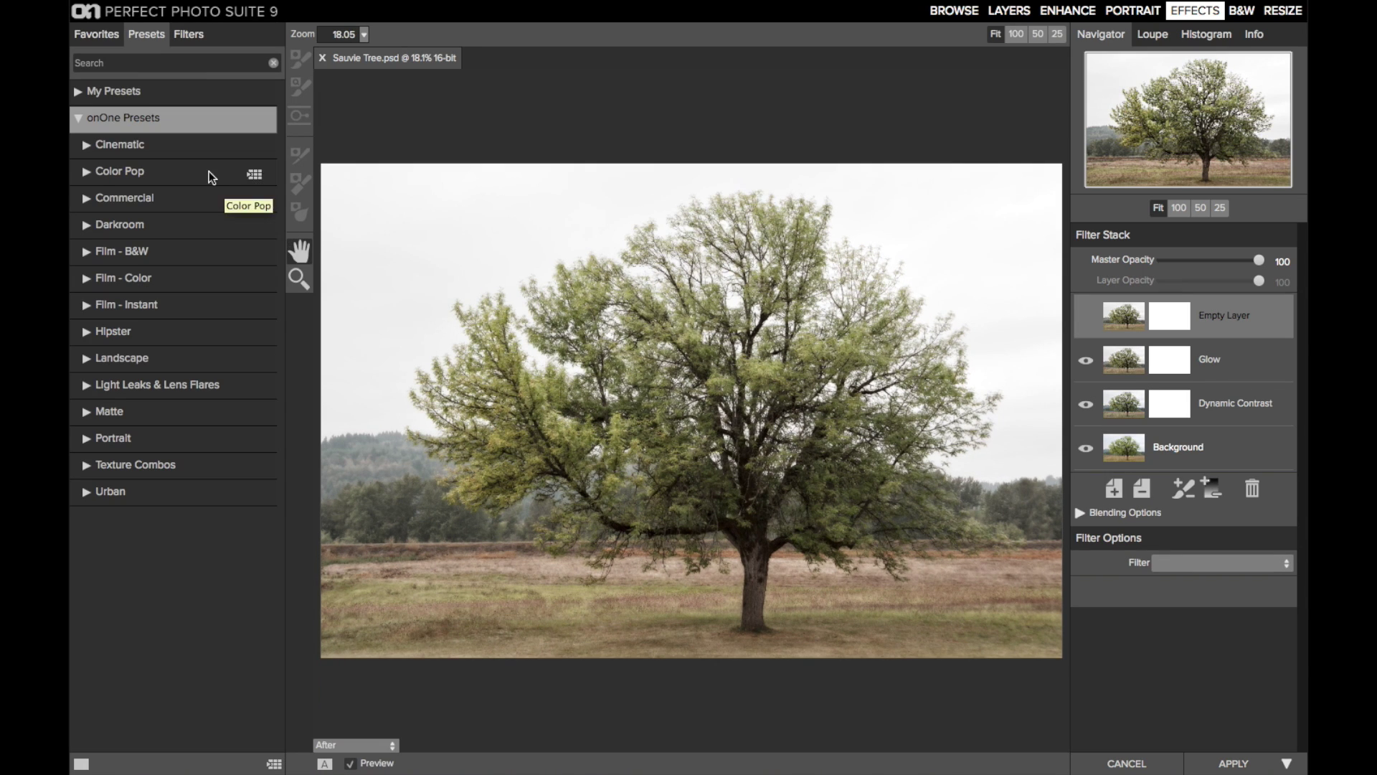
left_click(145, 64)
type("vecchio")
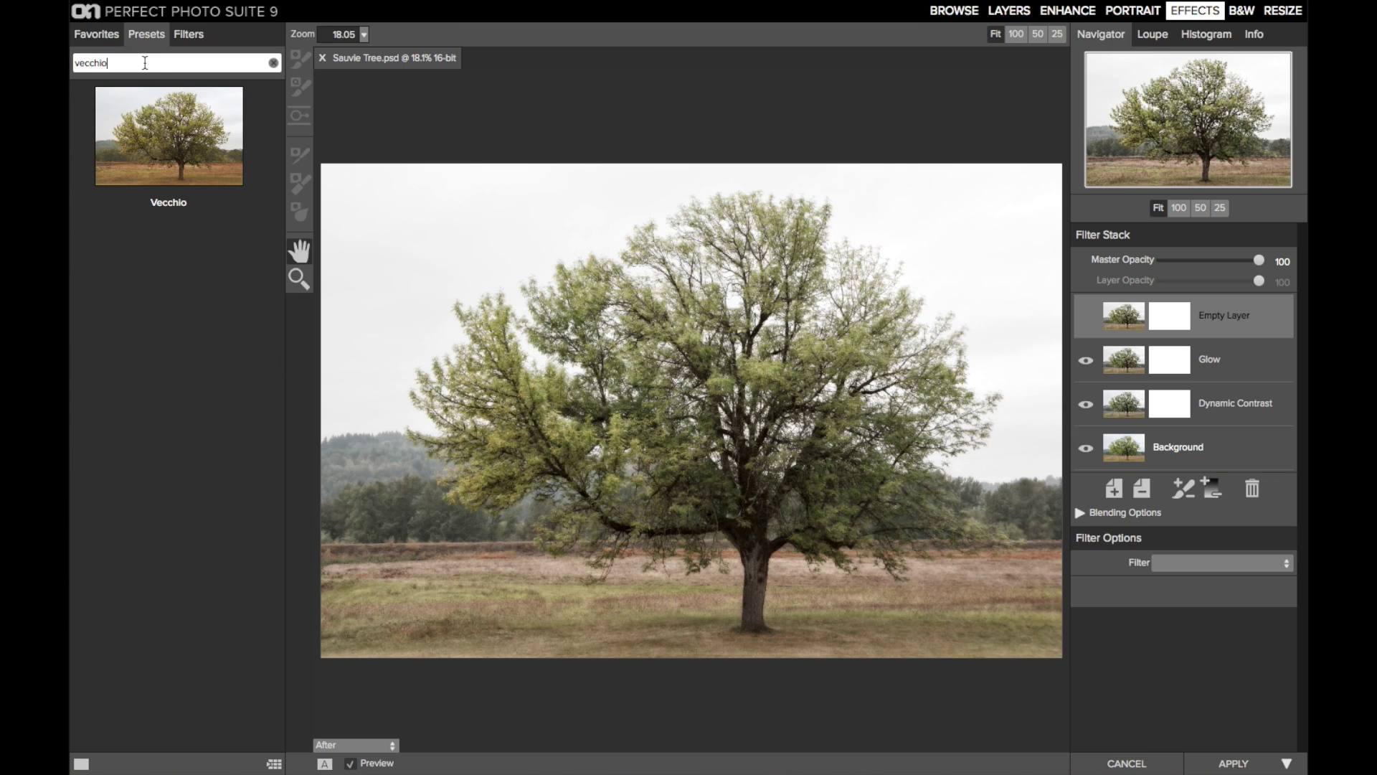
right_click(160, 136)
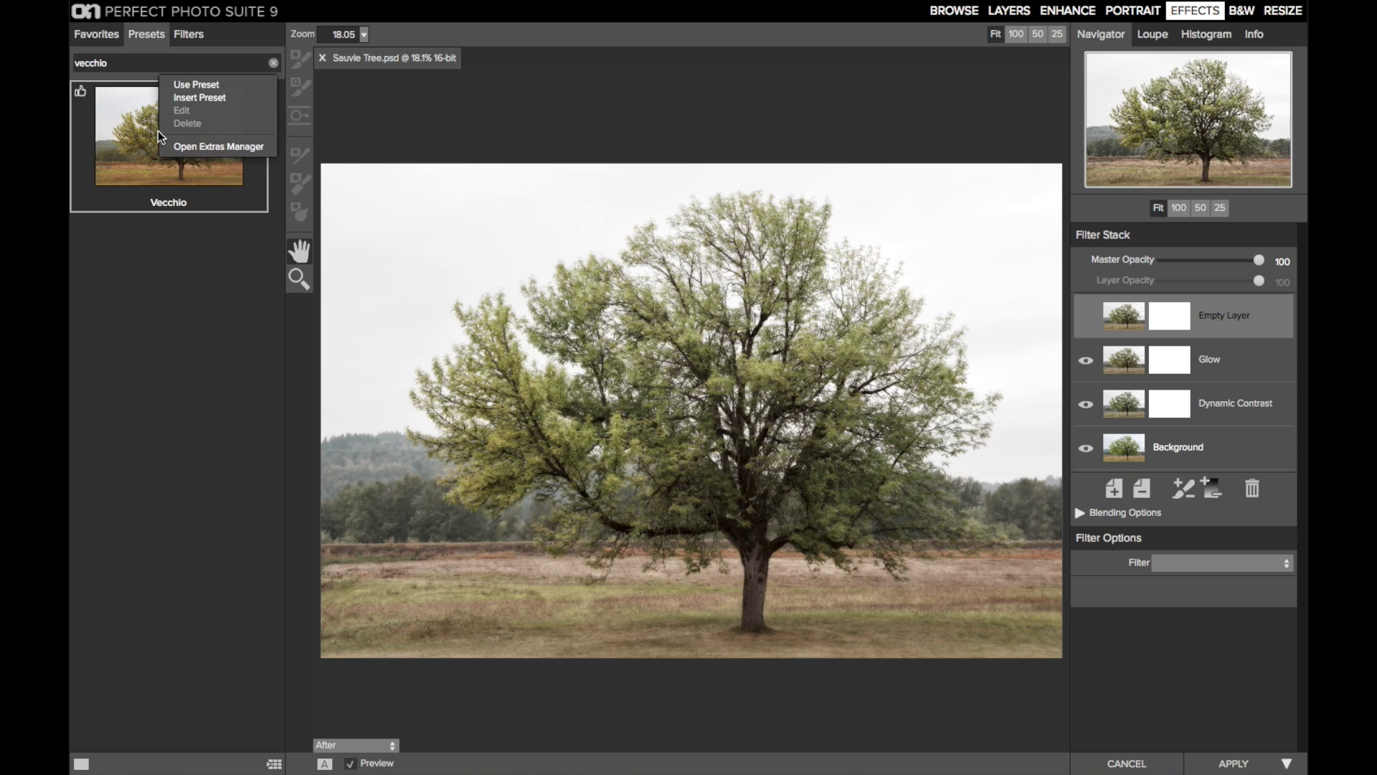
left_click(246, 102)
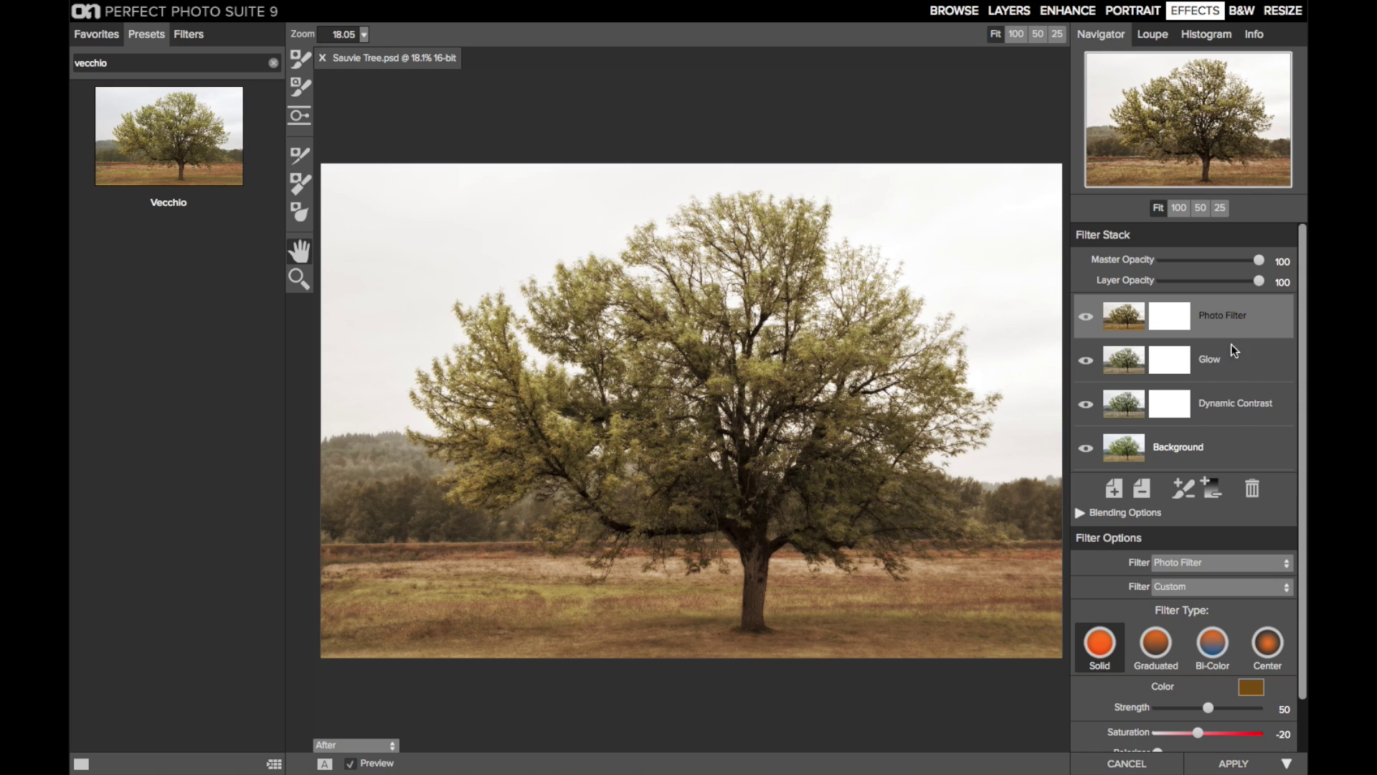
key("Tab")
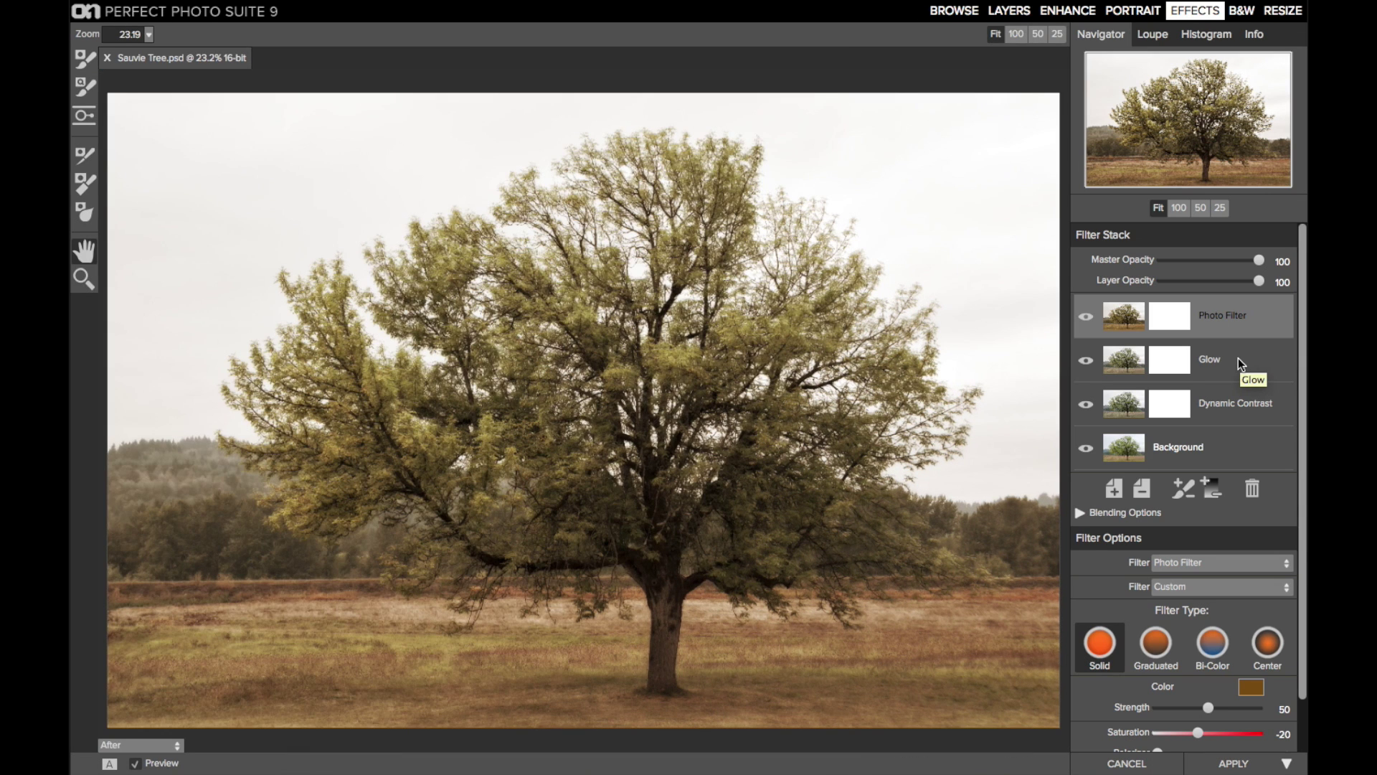
Set the Photo Filter's saturation to -35 and polarizer to 9, compare with the original, and apply the effects
scroll(1233, 584, "down", 2)
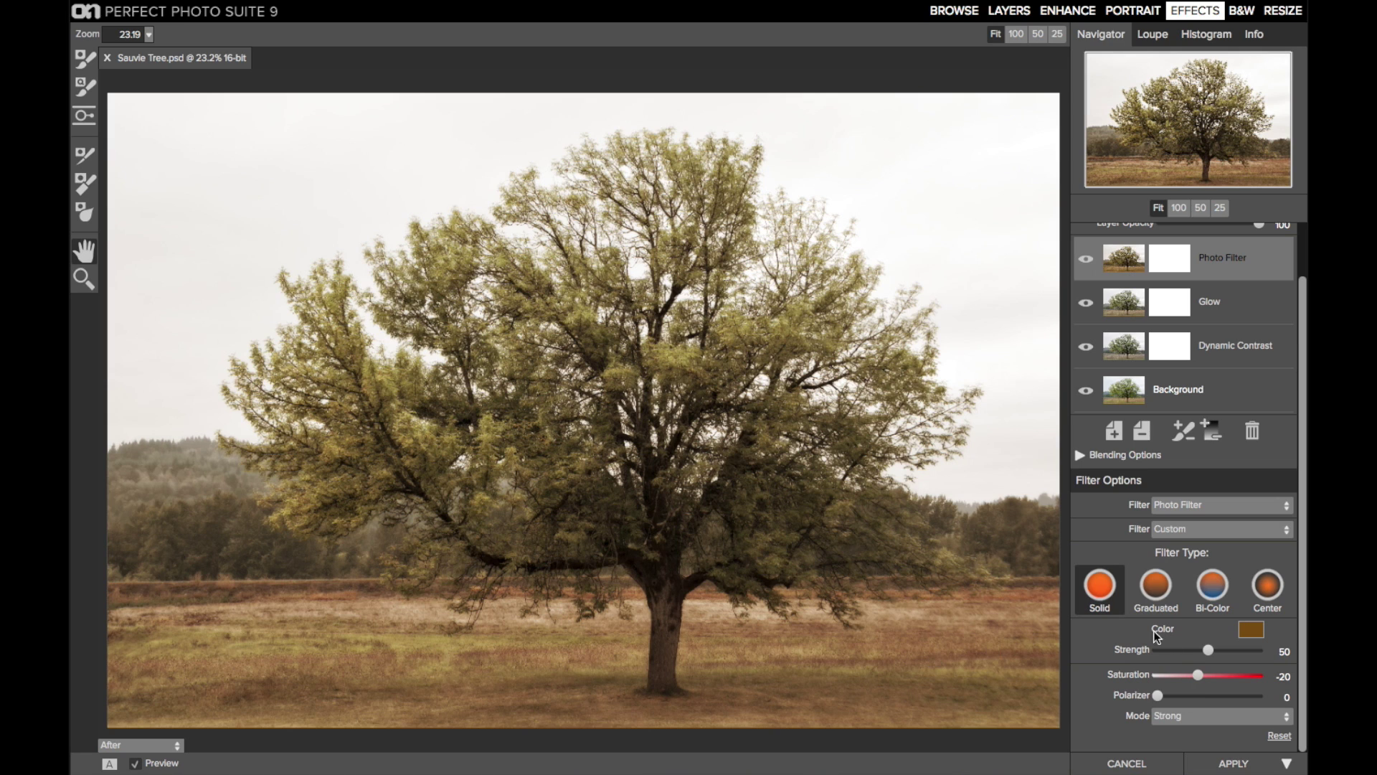
left_click_drag(1197, 677, 1189, 677)
left_click_drag(1159, 695, 1186, 695)
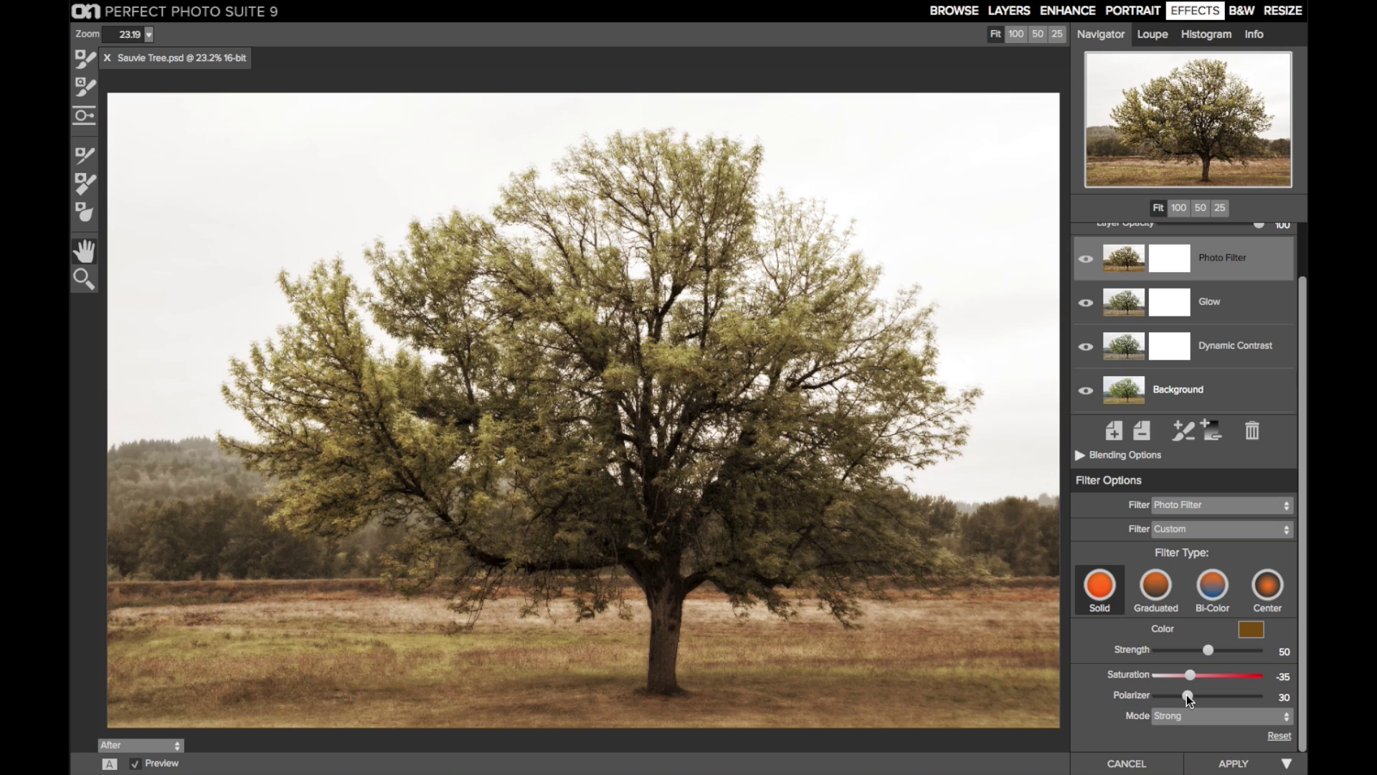
left_click(1165, 695)
left_click_drag(1169, 697, 1170, 697)
left_click_drag(1168, 696, 1165, 694)
key("ctrl+p")
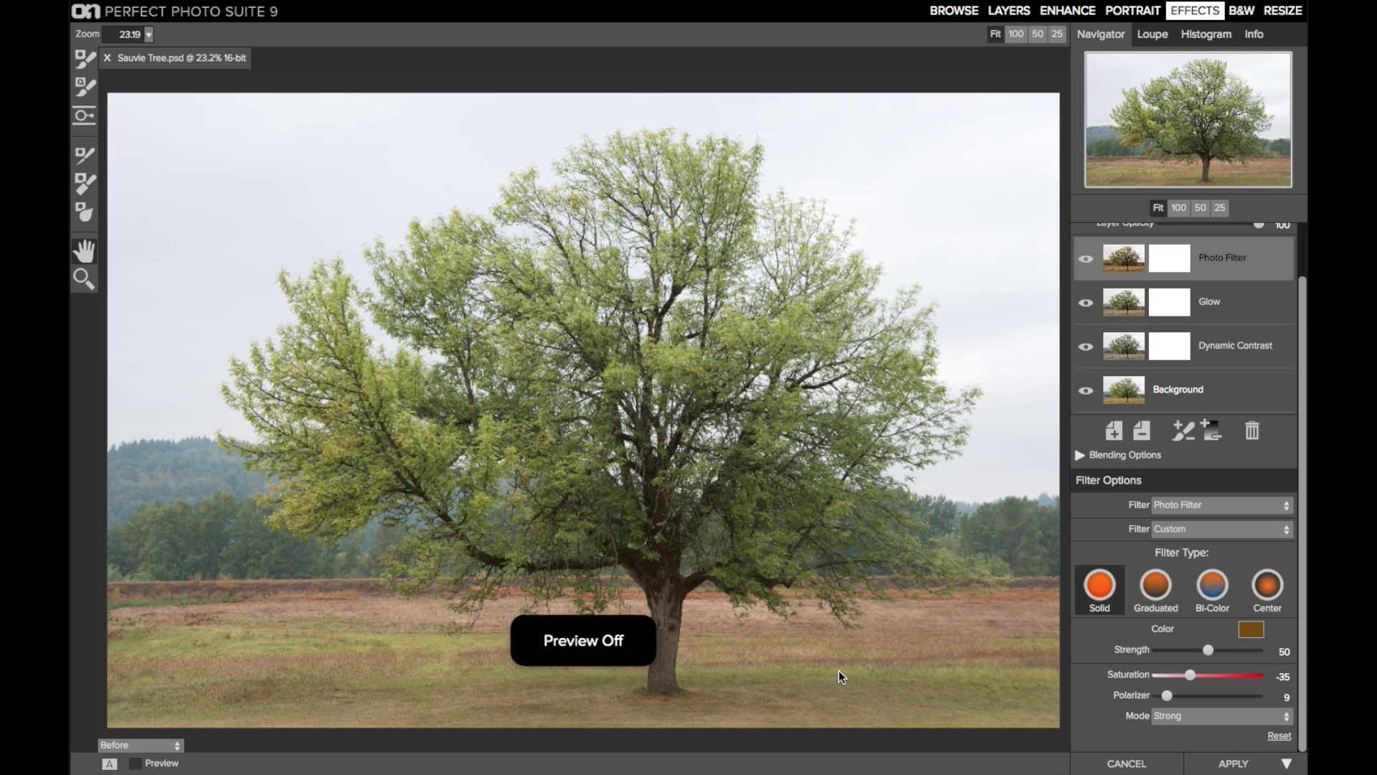
key("ctrl+p")
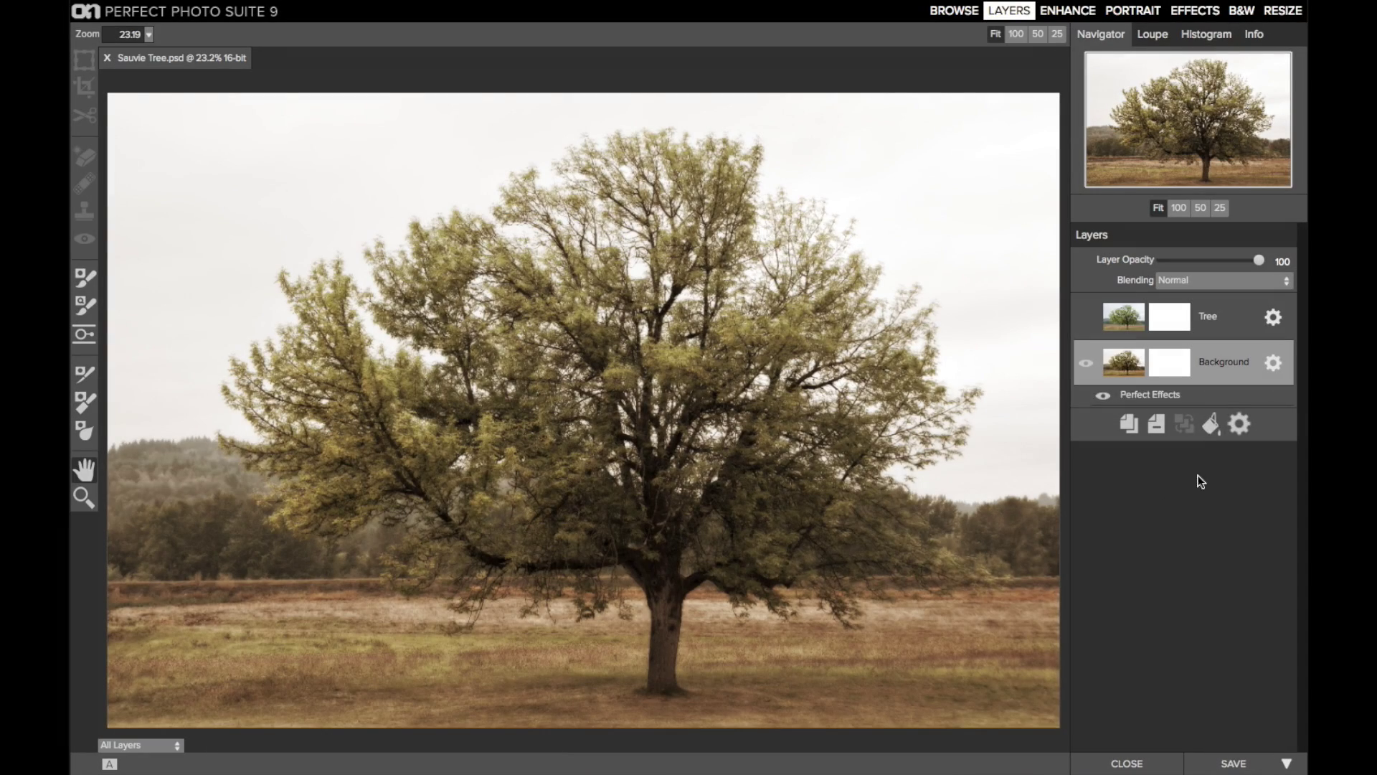
Show the Tree layer and add a Dynamic Contrast effect to it
left_click(1224, 320)
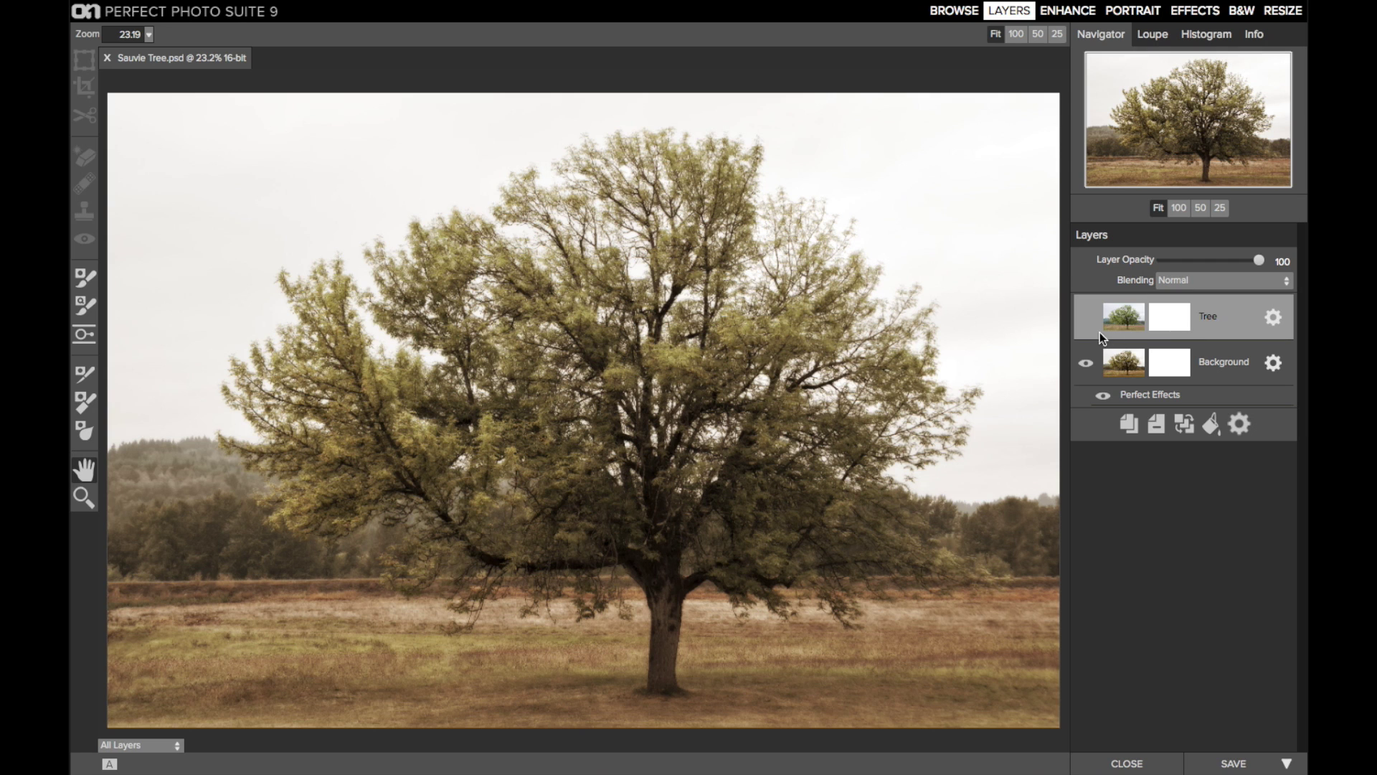
left_click(1087, 316)
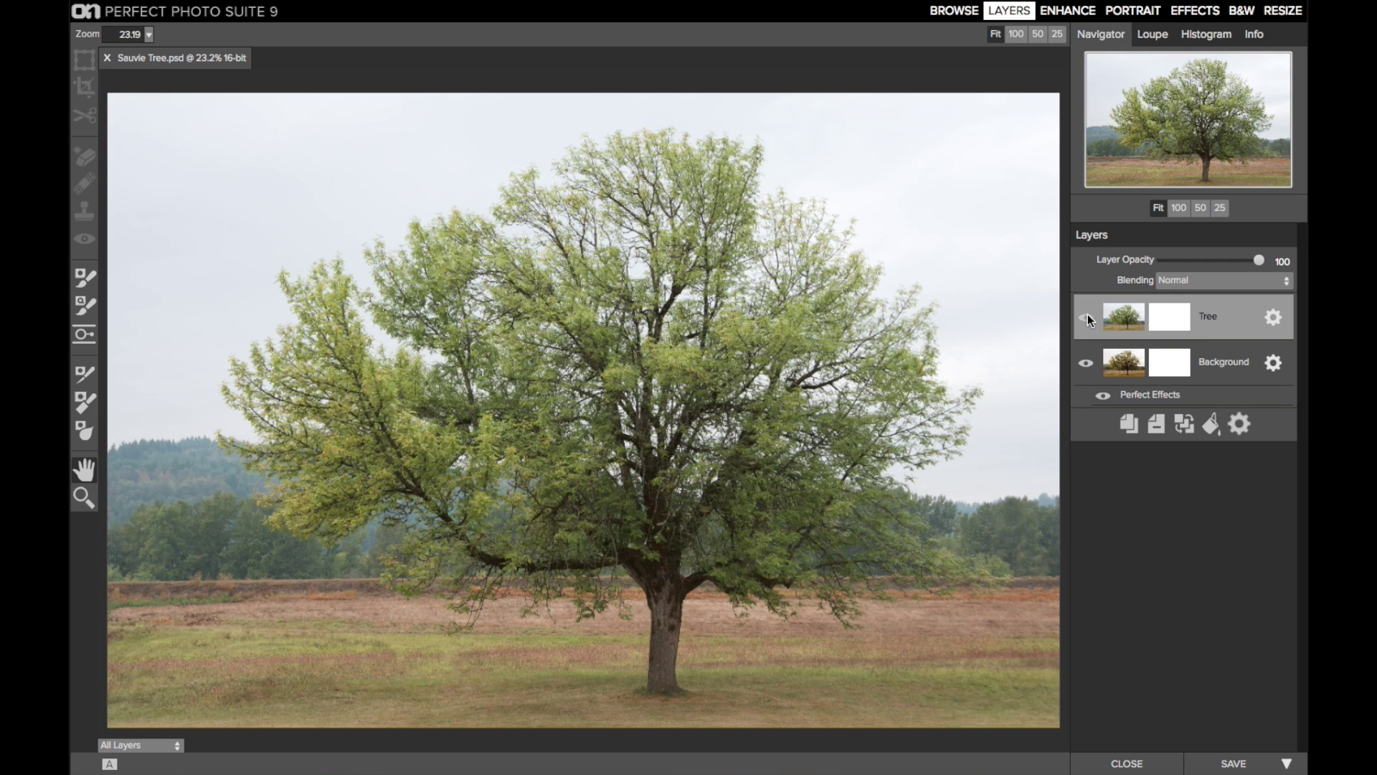
left_click(1184, 12)
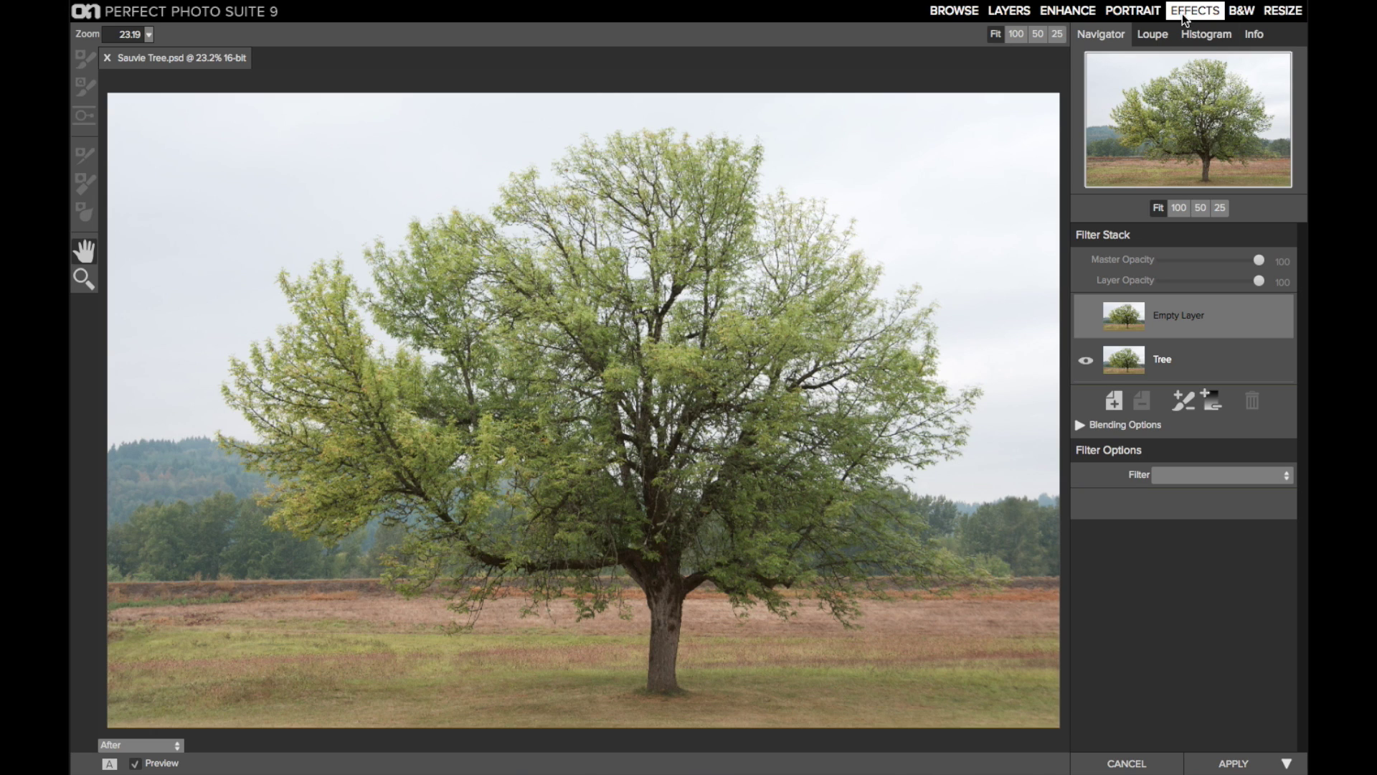
left_click(1175, 476)
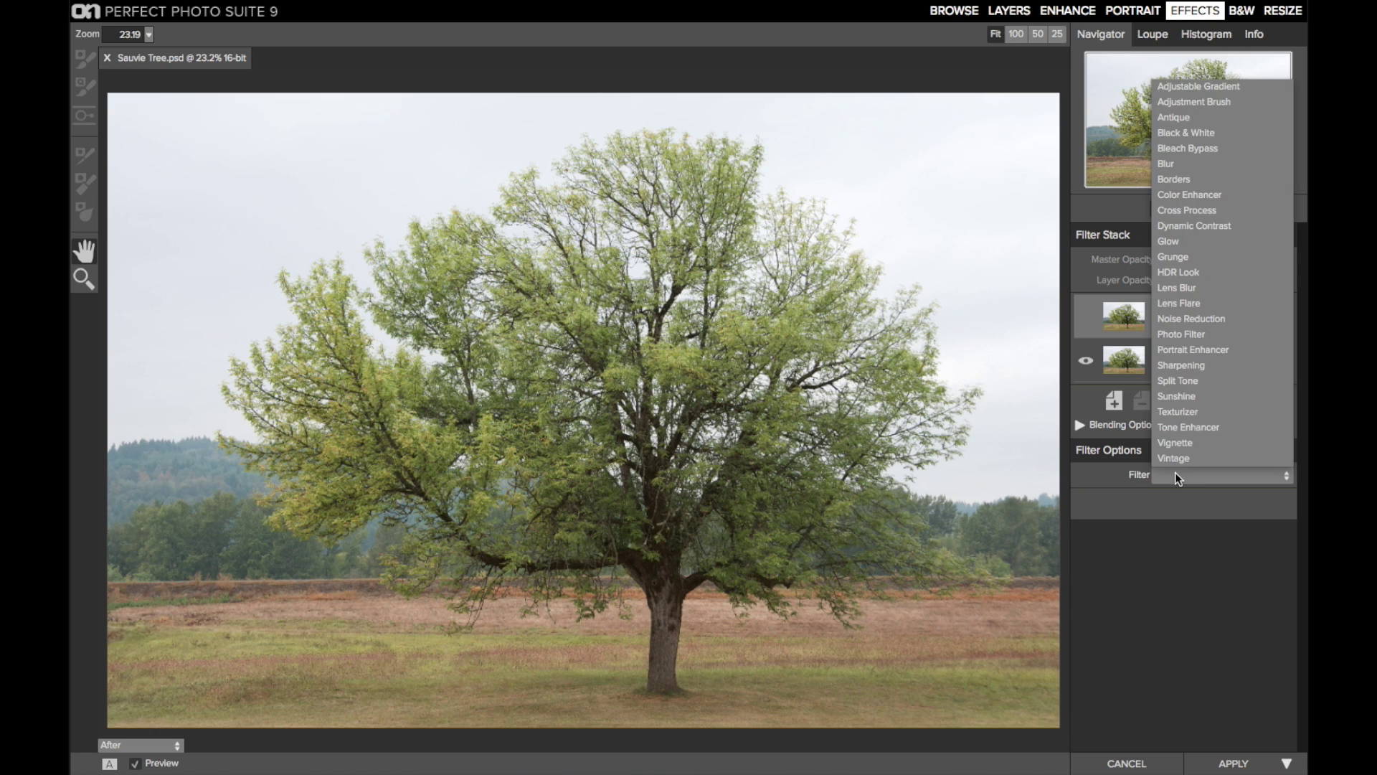
left_click(1281, 230)
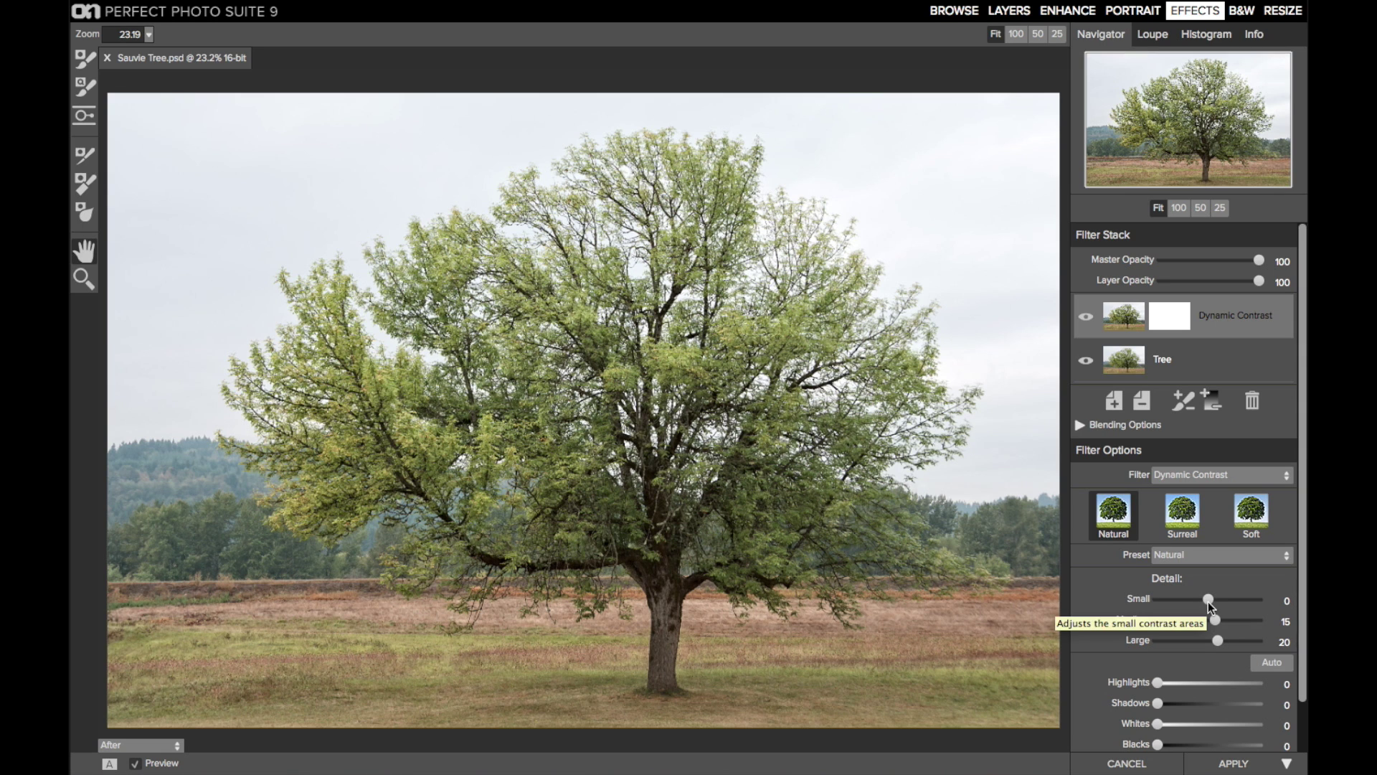
Set the Tree layer's Dynamic Contrast small detail to 11 and raise its vibrance slightly
left_click_drag(1209, 604, 1214, 606)
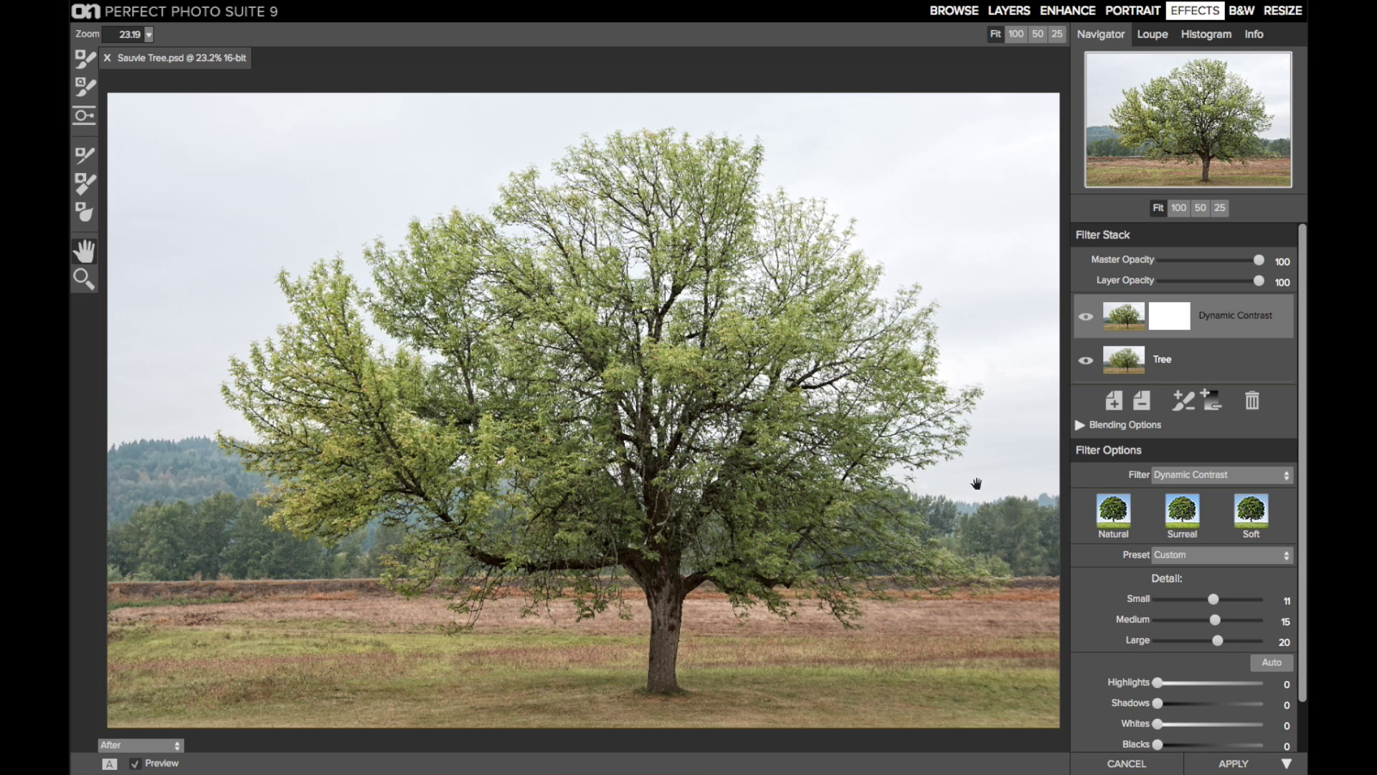
scroll(1126, 642, "down", 2)
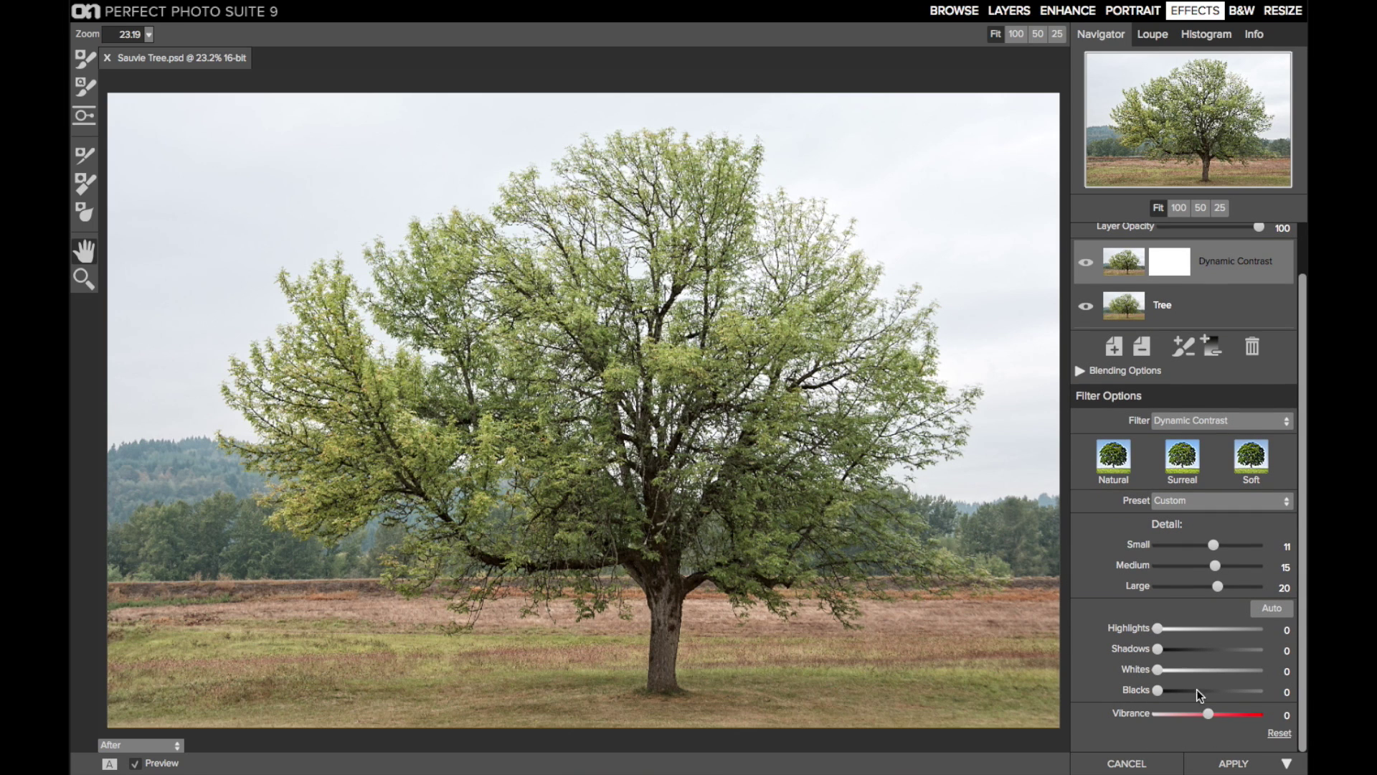
left_click_drag(1210, 717, 1217, 718)
left_click_drag(1217, 718, 1219, 718)
Add a Color Enhancer filter above Dynamic Contrast, using the Green Enhancer preset
left_click(1116, 347)
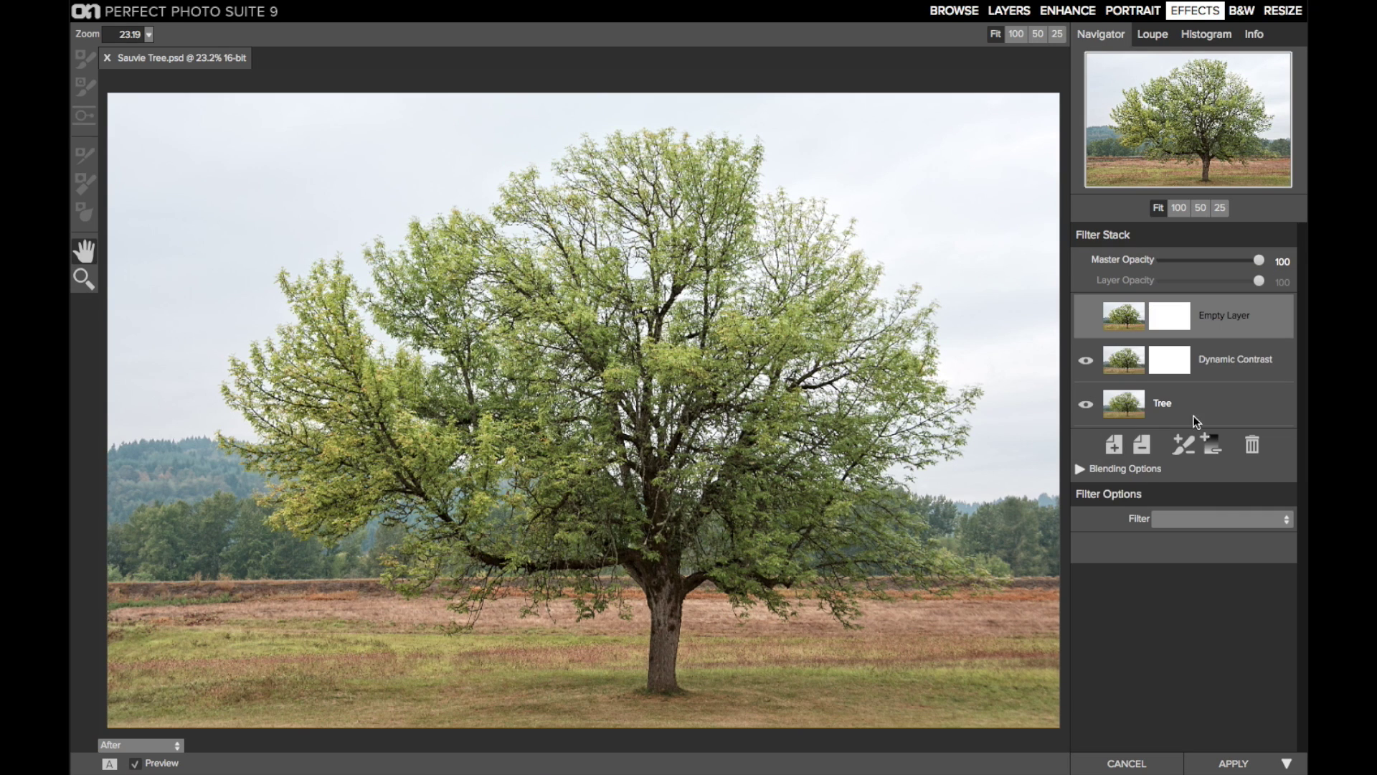
left_click(1194, 522)
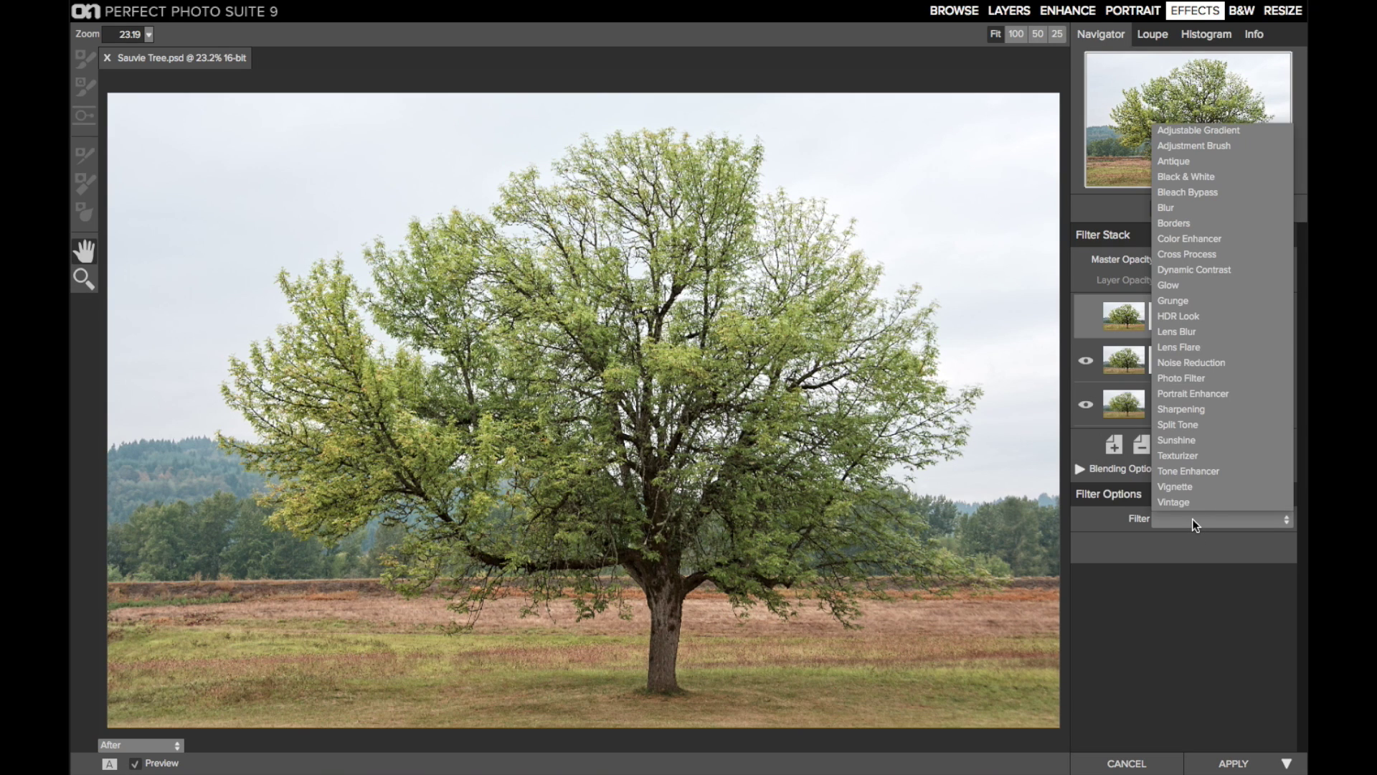
left_click(1274, 240)
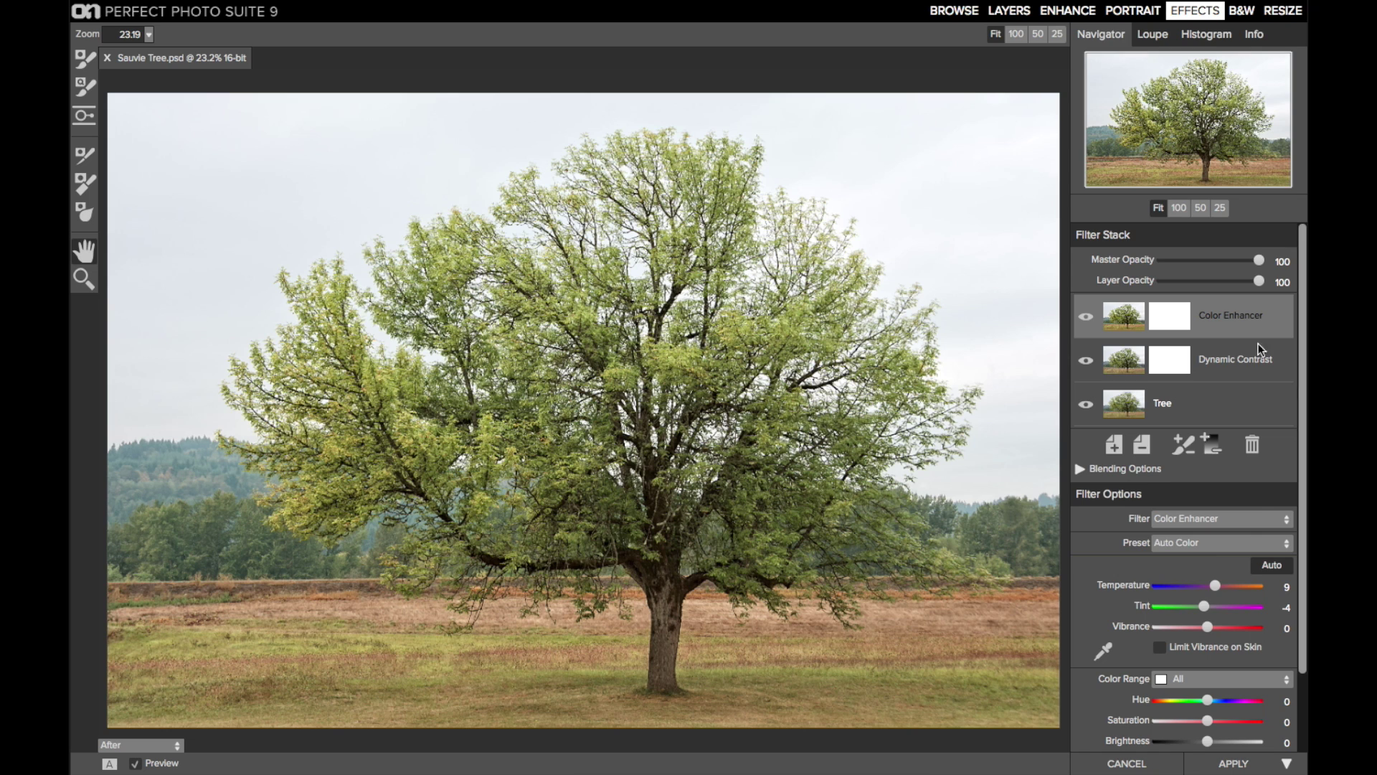
left_click(1184, 547)
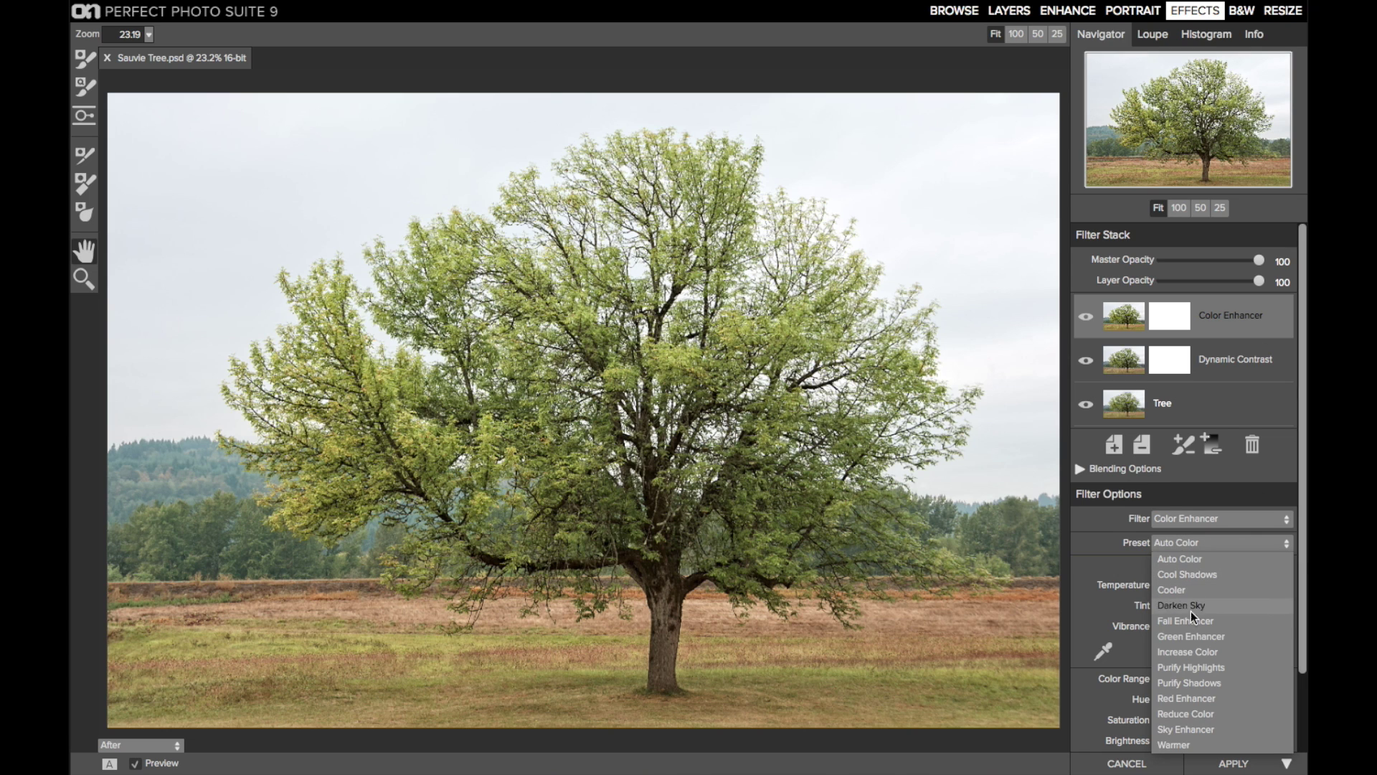
left_click(1191, 636)
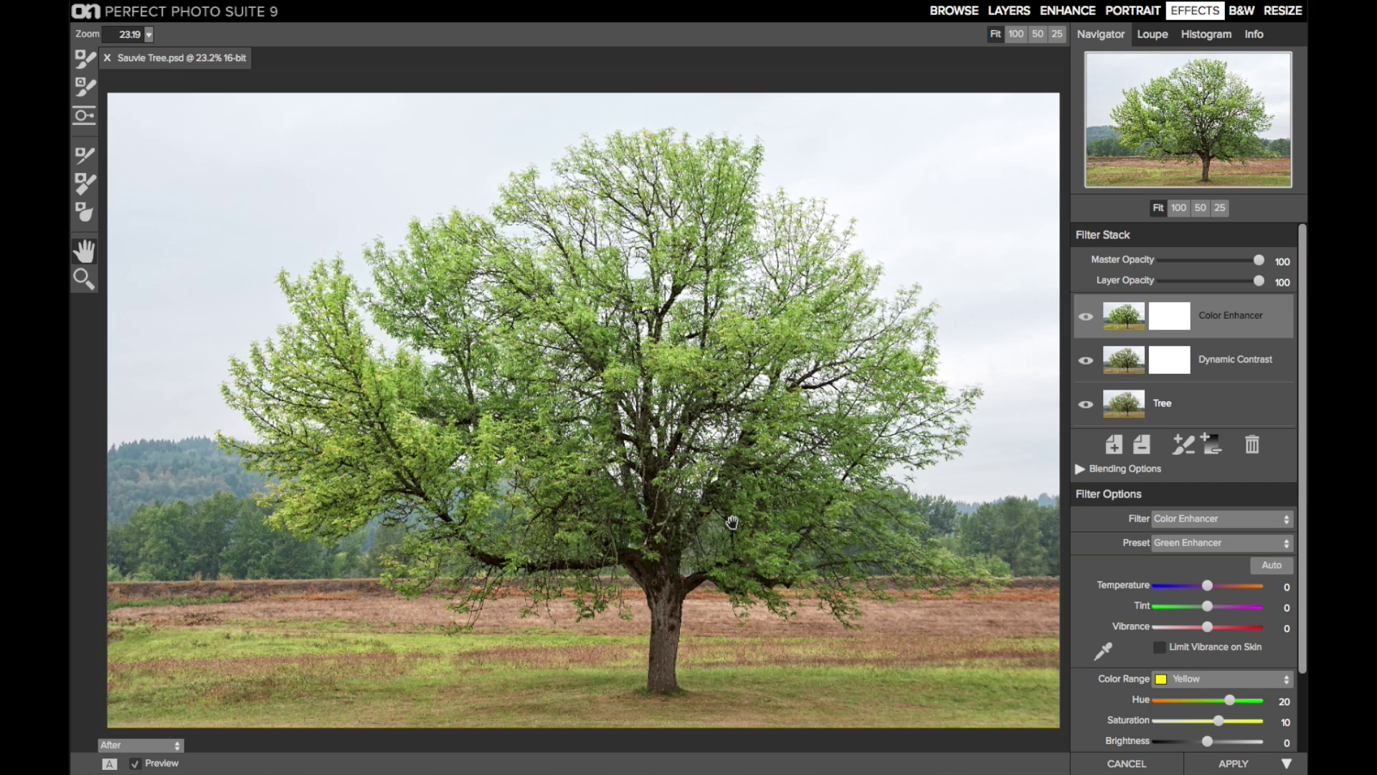
scroll(1116, 610, "down", 3)
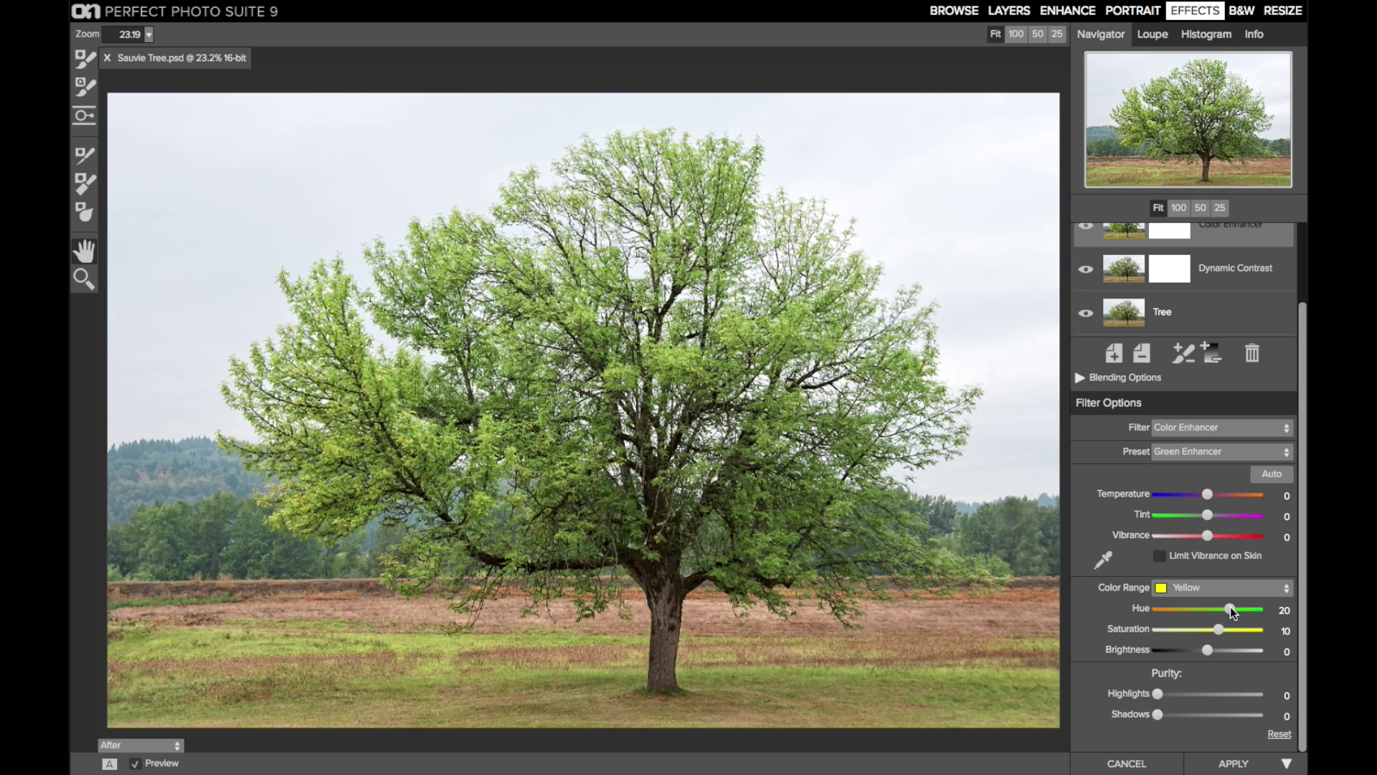
Set the Color Enhancer's Yellow hue to 36 and saturation to 19, compare with the original, and apply the effects
left_click_drag(1235, 608, 1237, 609)
left_click_drag(1220, 628, 1229, 630)
key("ctrl+p")
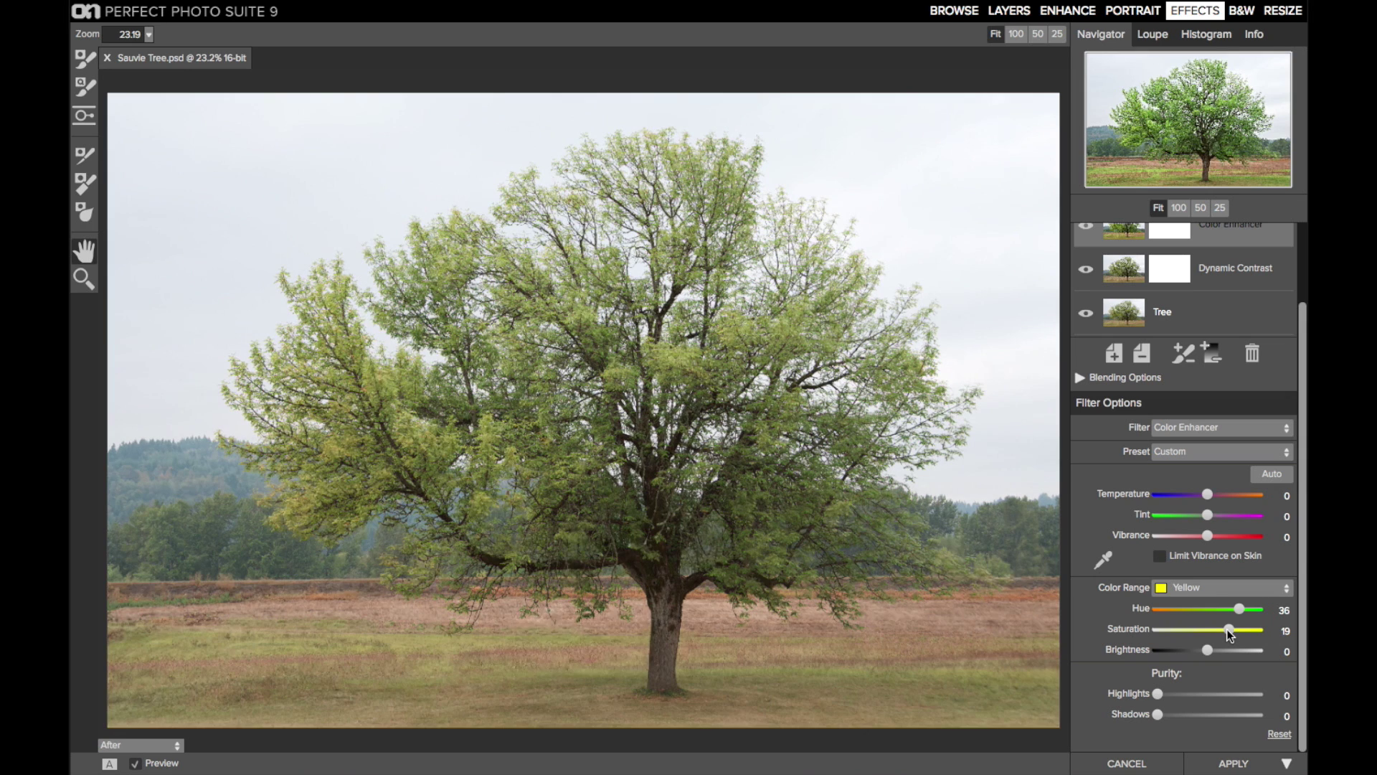
key("ctrl+p")
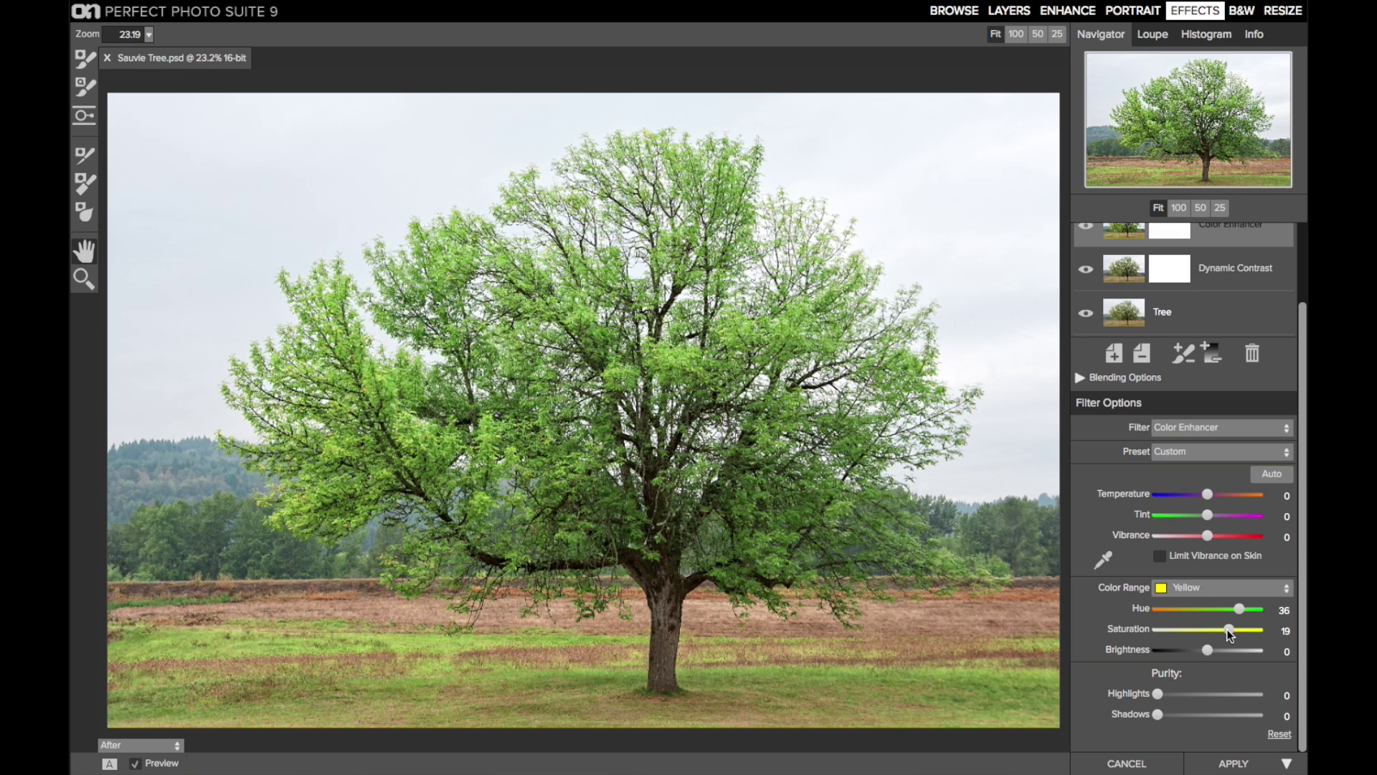
left_click(1207, 765)
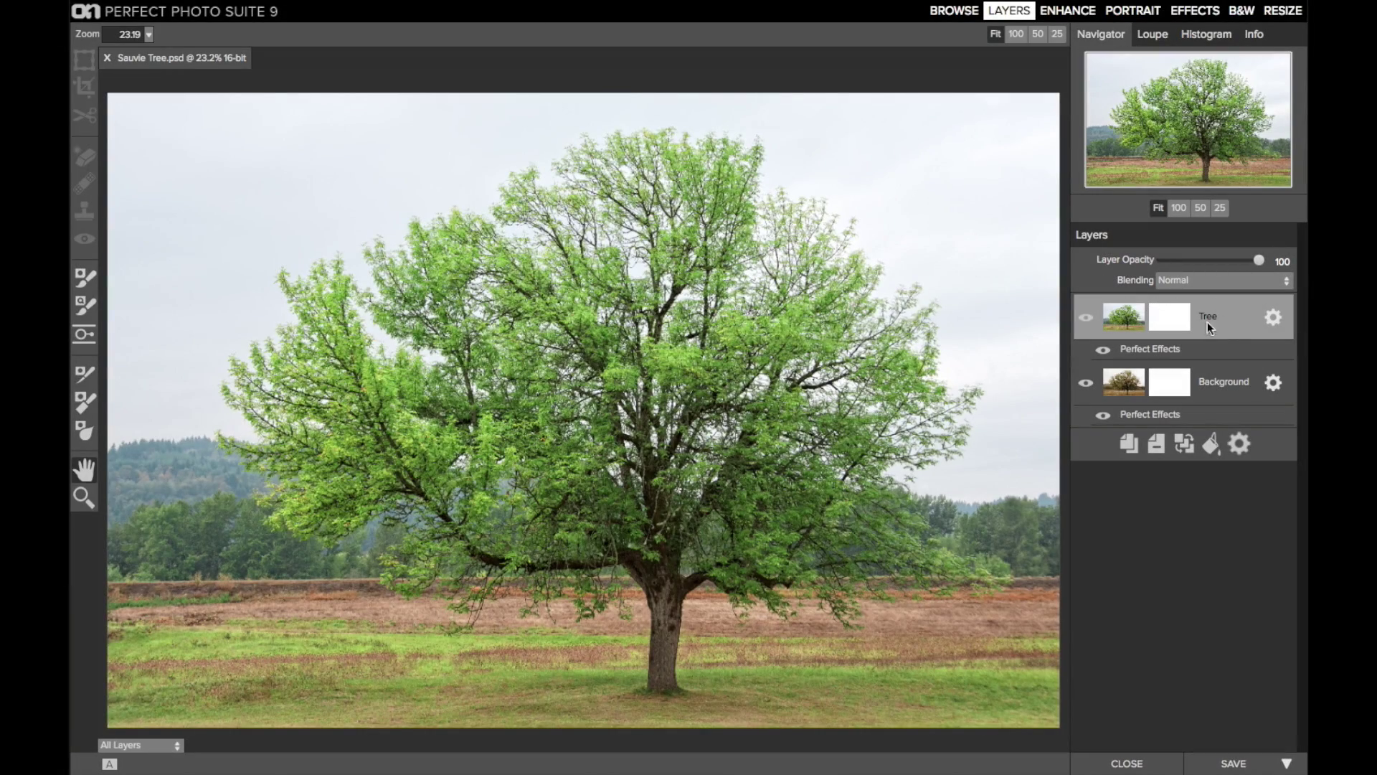
Compare the image with the Tree layer hidden and shown, and mask out its sky with a size 150 quick mask brush
left_click(1086, 317)
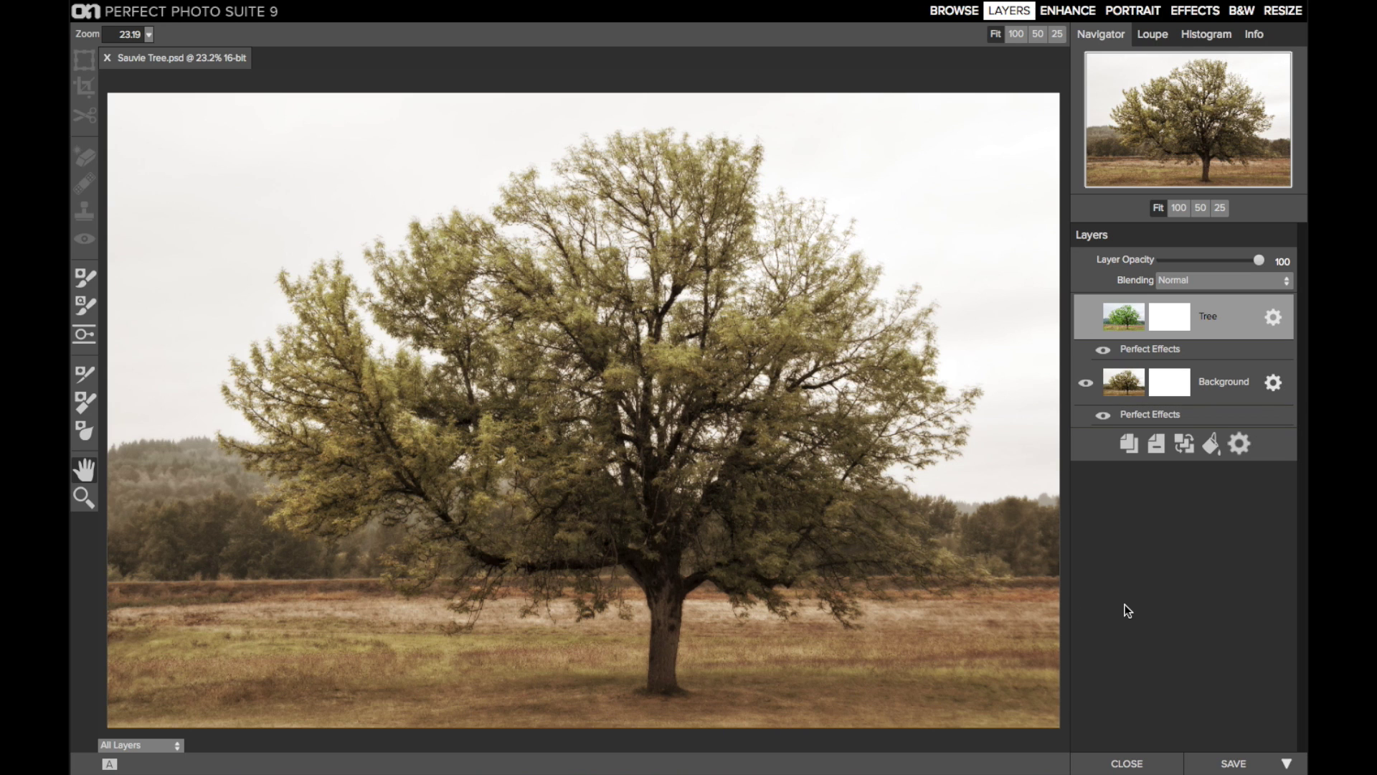
left_click(1084, 317)
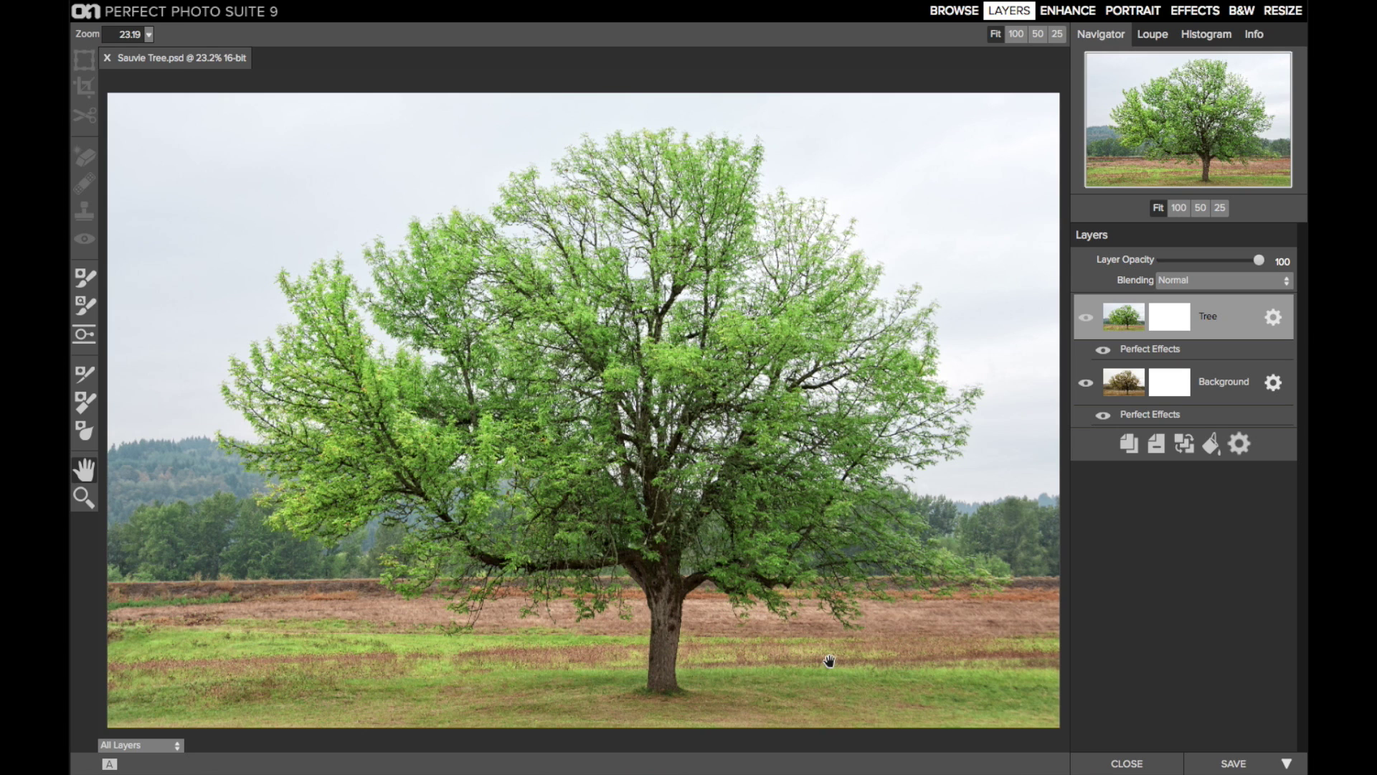
left_click(85, 305)
key("bracketleft")
key("bracketleft")
mouse_move(143, 179)
left_mouse_down()
mouse_move(154, 370)
mouse_move(370, 136)
mouse_move(669, 100)
mouse_move(839, 131)
mouse_move(959, 214)
mouse_move(1009, 376)
mouse_move(1026, 142)
left_mouse_up()
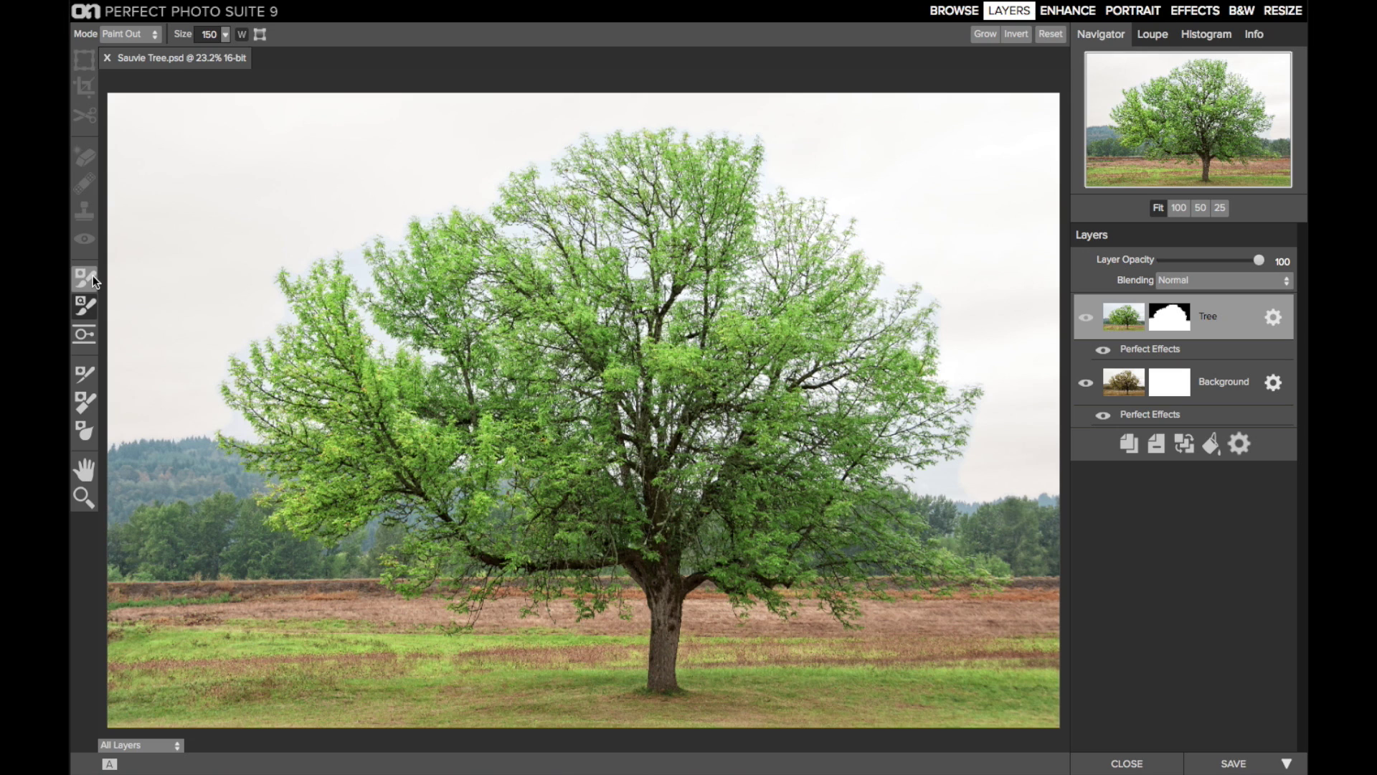
Refine the Tree layer's mask along the canopy edge against the sky using the refine brush at size 700
left_click(86, 373)
key("bracketright")
key("bracketright")
key("bracketright")
key("bracketright")
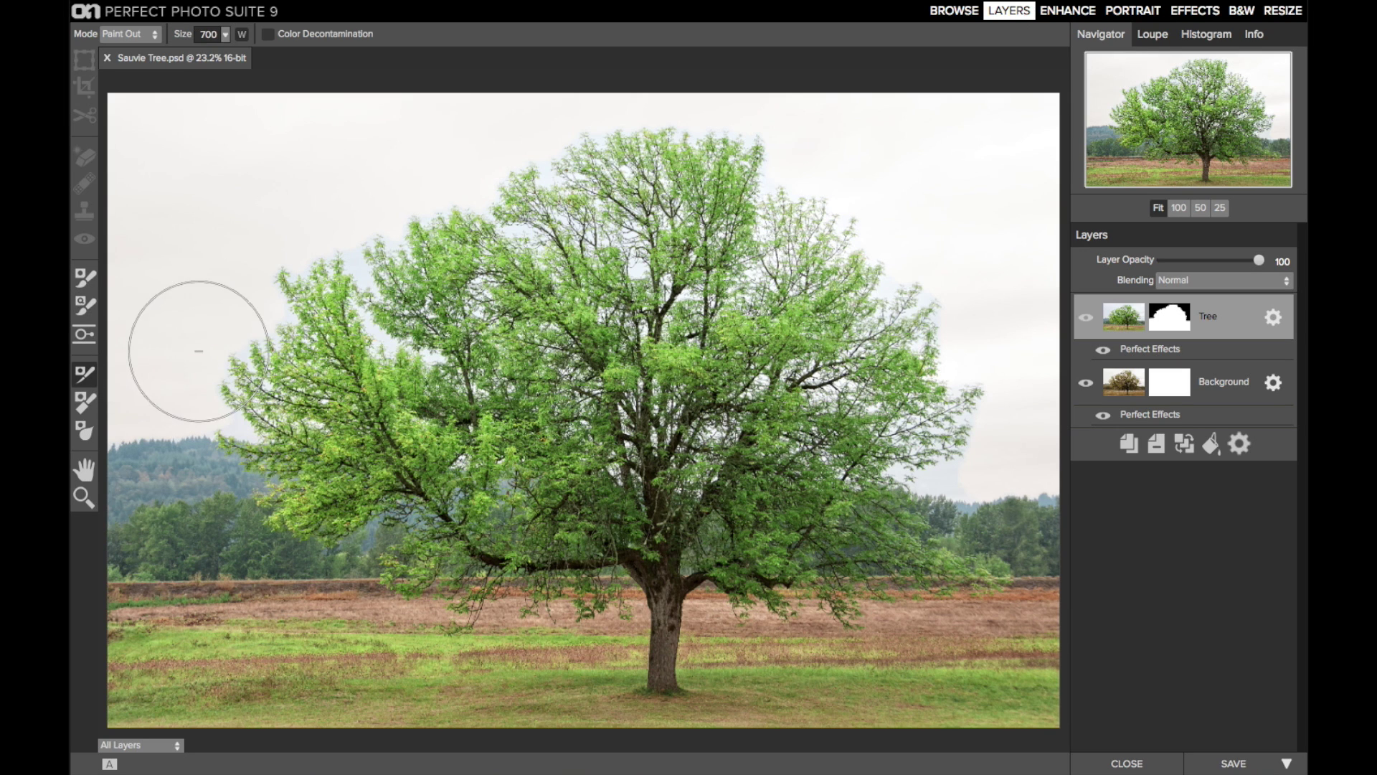
mouse_move(230, 359)
left_mouse_down()
mouse_move(425, 383)
mouse_move(450, 399)
mouse_move(702, 428)
mouse_move(817, 423)
mouse_move(887, 438)
mouse_move(936, 421)
mouse_move(870, 270)
mouse_move(724, 177)
mouse_move(604, 172)
mouse_move(496, 192)
mouse_move(367, 252)
mouse_move(335, 290)
mouse_move(551, 278)
mouse_move(774, 330)
mouse_move(641, 253)
left_mouse_up()
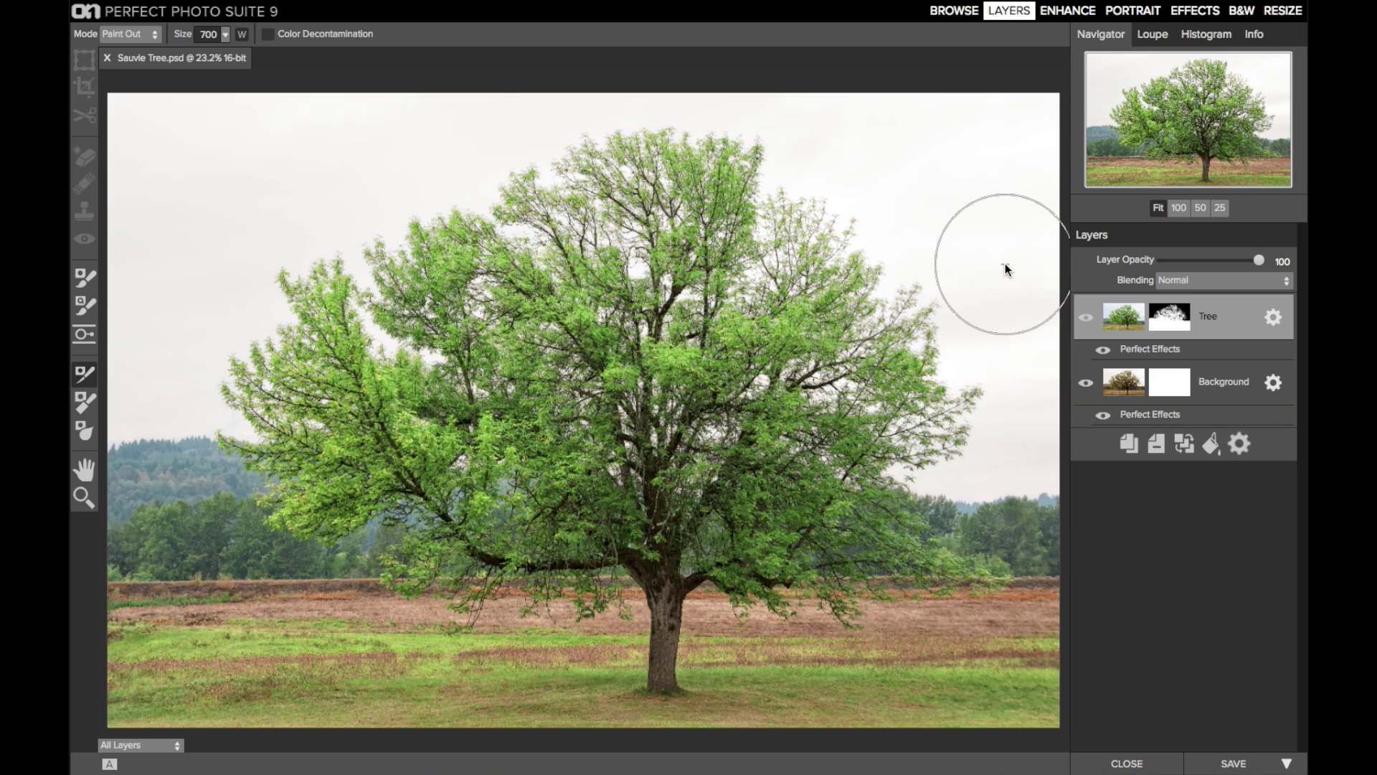
Reduce the refine brush to size 300 and temporarily hide the Background layer to inspect the tree cutout
key("bracketleft")
key("bracketleft")
key("bracketleft")
key("bracketleft")
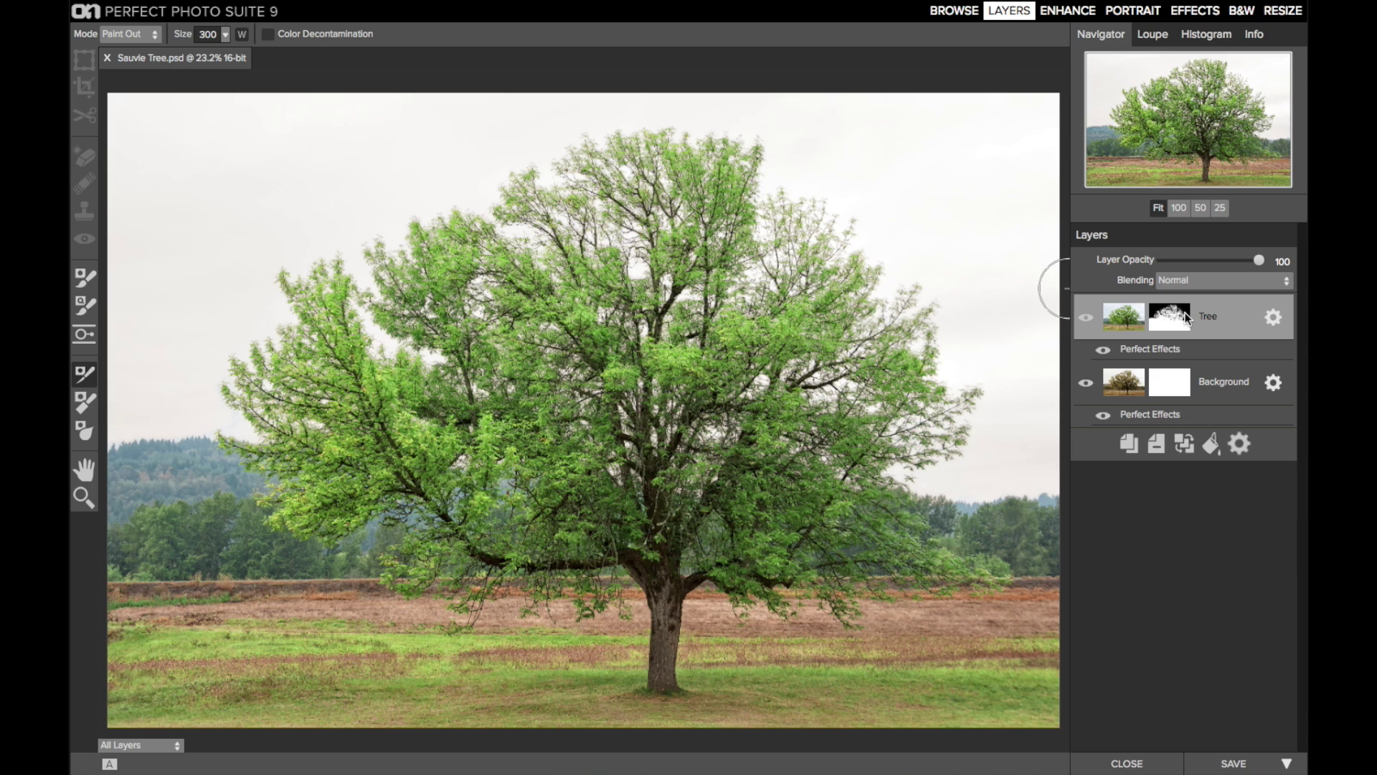
left_click(1087, 383)
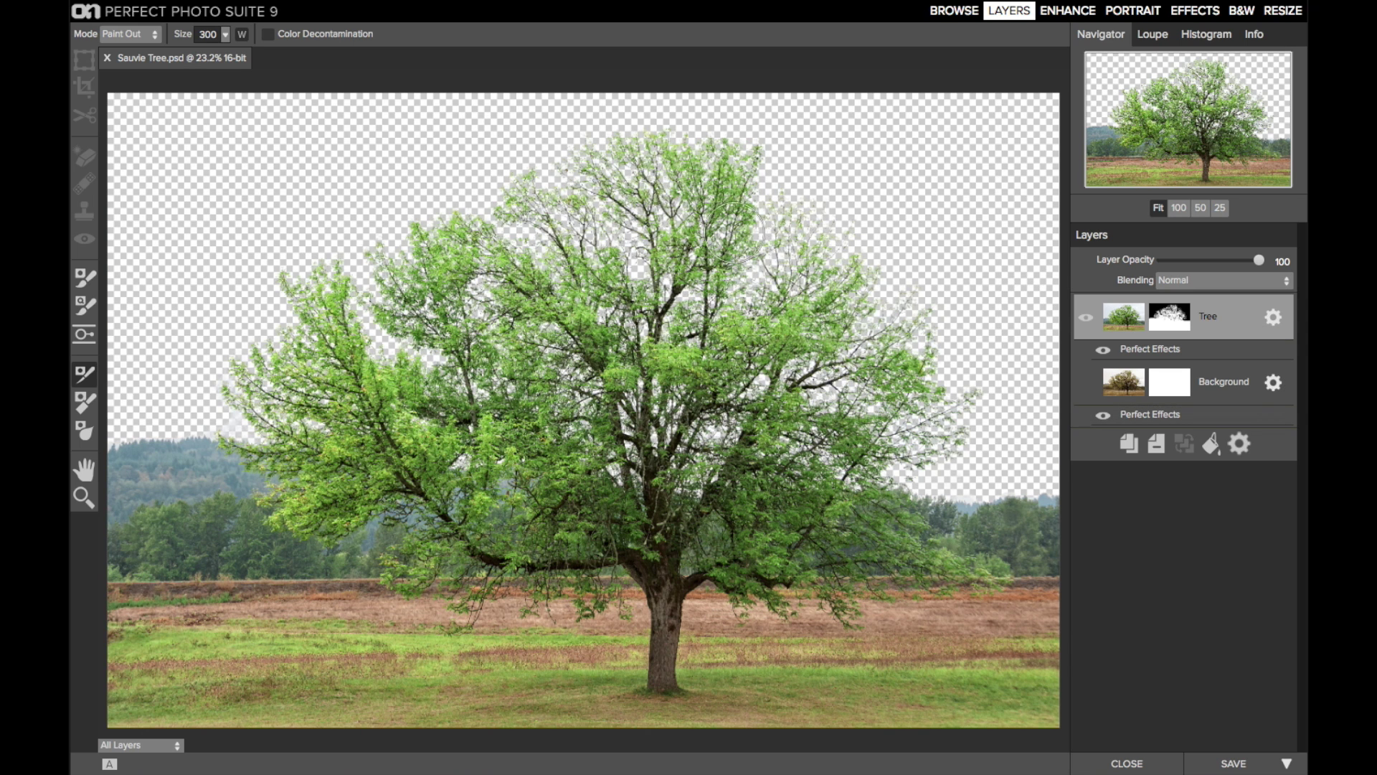
left_click(1084, 384)
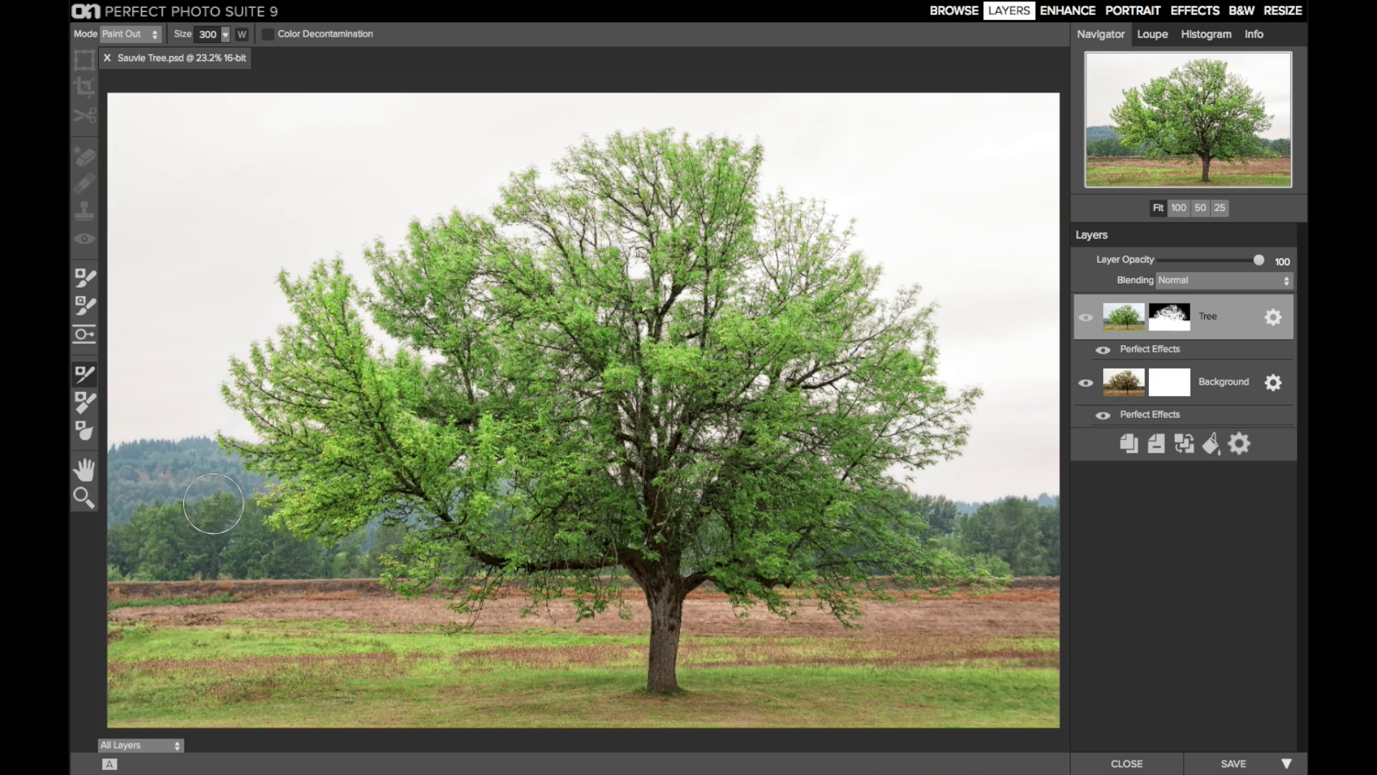
Paint the field and distant trees around the tree out of the Tree layer's mask with a size 250 masking brush
left_click(84, 278)
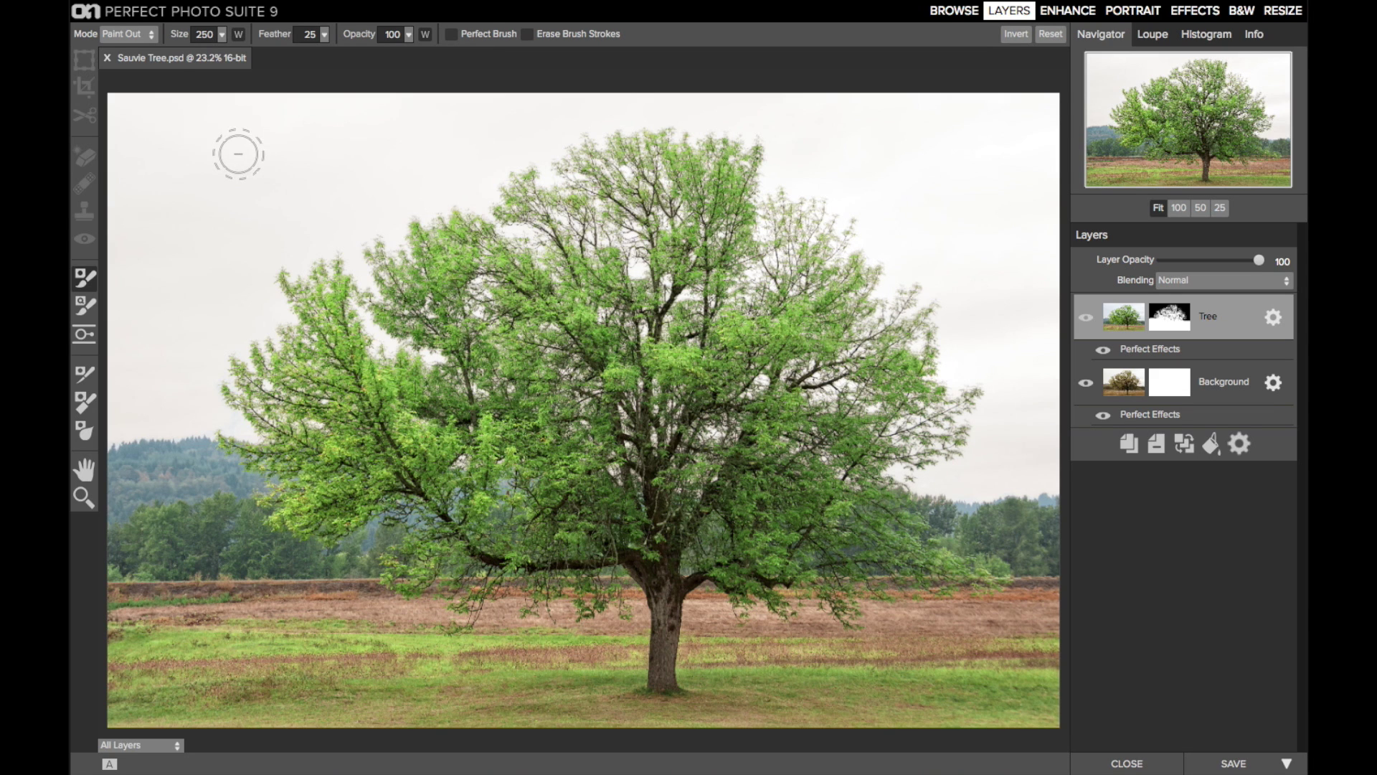
mouse_move(181, 454)
left_mouse_down()
mouse_move(240, 553)
mouse_move(352, 578)
mouse_move(434, 671)
mouse_move(570, 656)
mouse_move(660, 726)
mouse_move(724, 646)
mouse_move(908, 655)
mouse_move(1004, 617)
mouse_move(853, 682)
mouse_move(978, 729)
mouse_move(581, 678)
mouse_move(401, 681)
mouse_move(165, 495)
mouse_move(117, 676)
mouse_move(405, 690)
mouse_move(208, 667)
mouse_move(146, 678)
left_mouse_up()
mouse_move(1035, 579)
left_mouse_down()
mouse_move(1046, 520)
mouse_move(1033, 530)
mouse_move(957, 491)
left_mouse_up()
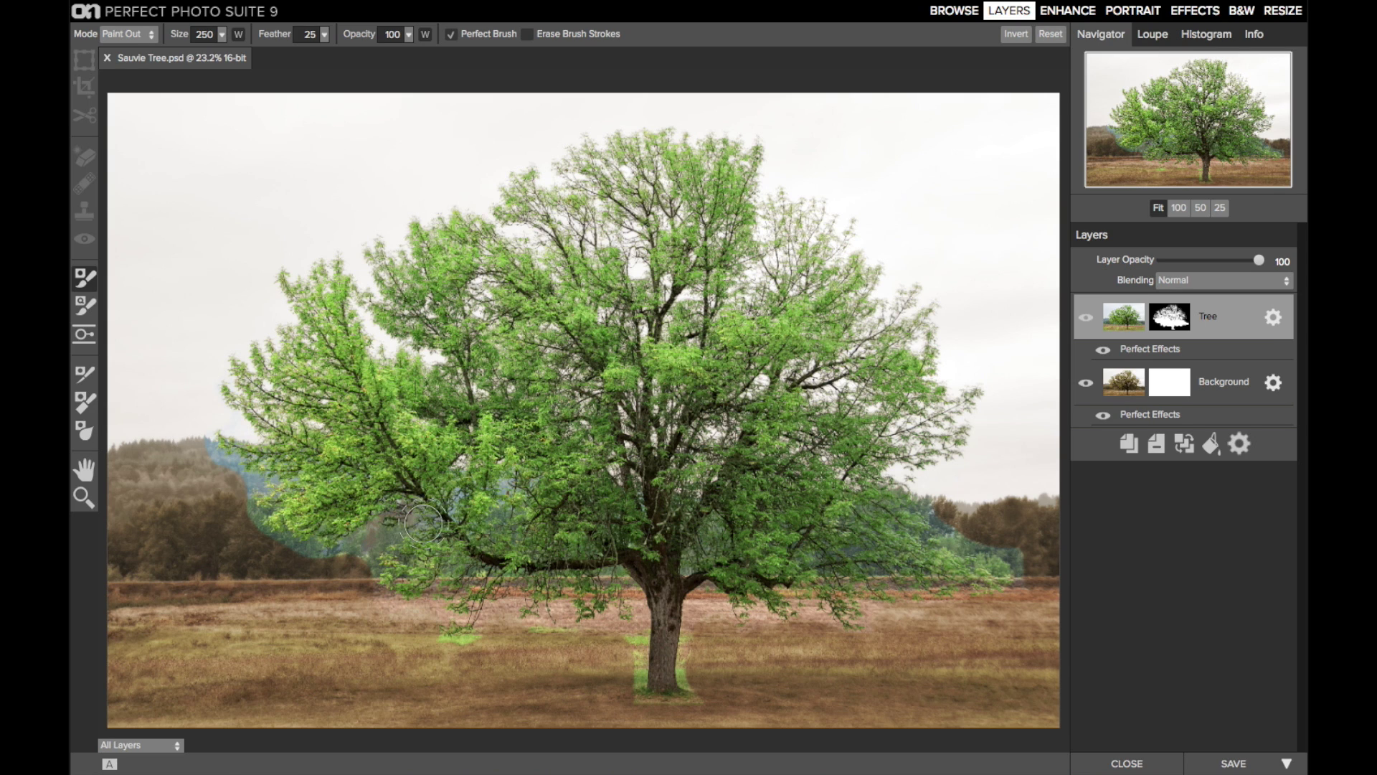
Paint out the remaining background along the lower canopy edges on both sides with the masking brush, using Perfect Brush
left_click_drag(236, 477, 241, 450)
mouse_move(257, 504)
left_mouse_down()
mouse_move(303, 555)
mouse_move(412, 535)
mouse_move(347, 548)
mouse_move(272, 533)
mouse_move(523, 535)
mouse_move(500, 513)
mouse_move(419, 507)
mouse_move(481, 507)
mouse_move(507, 483)
mouse_move(475, 473)
mouse_move(313, 562)
mouse_move(379, 548)
mouse_move(363, 546)
mouse_move(354, 585)
mouse_move(389, 618)
left_mouse_up()
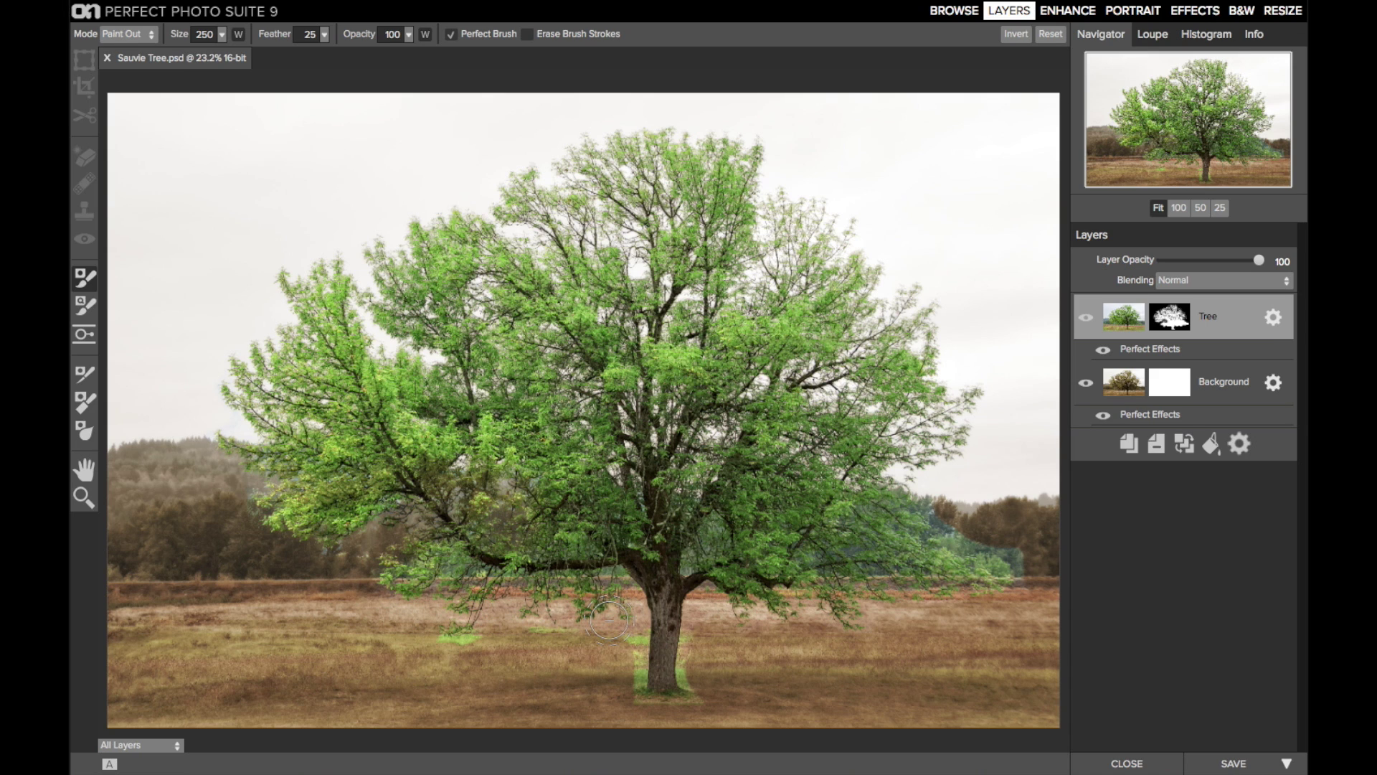
mouse_move(911, 556)
left_mouse_down()
mouse_move(940, 521)
mouse_move(864, 505)
mouse_move(1027, 563)
mouse_move(1004, 544)
mouse_move(973, 591)
mouse_move(839, 565)
left_mouse_up()
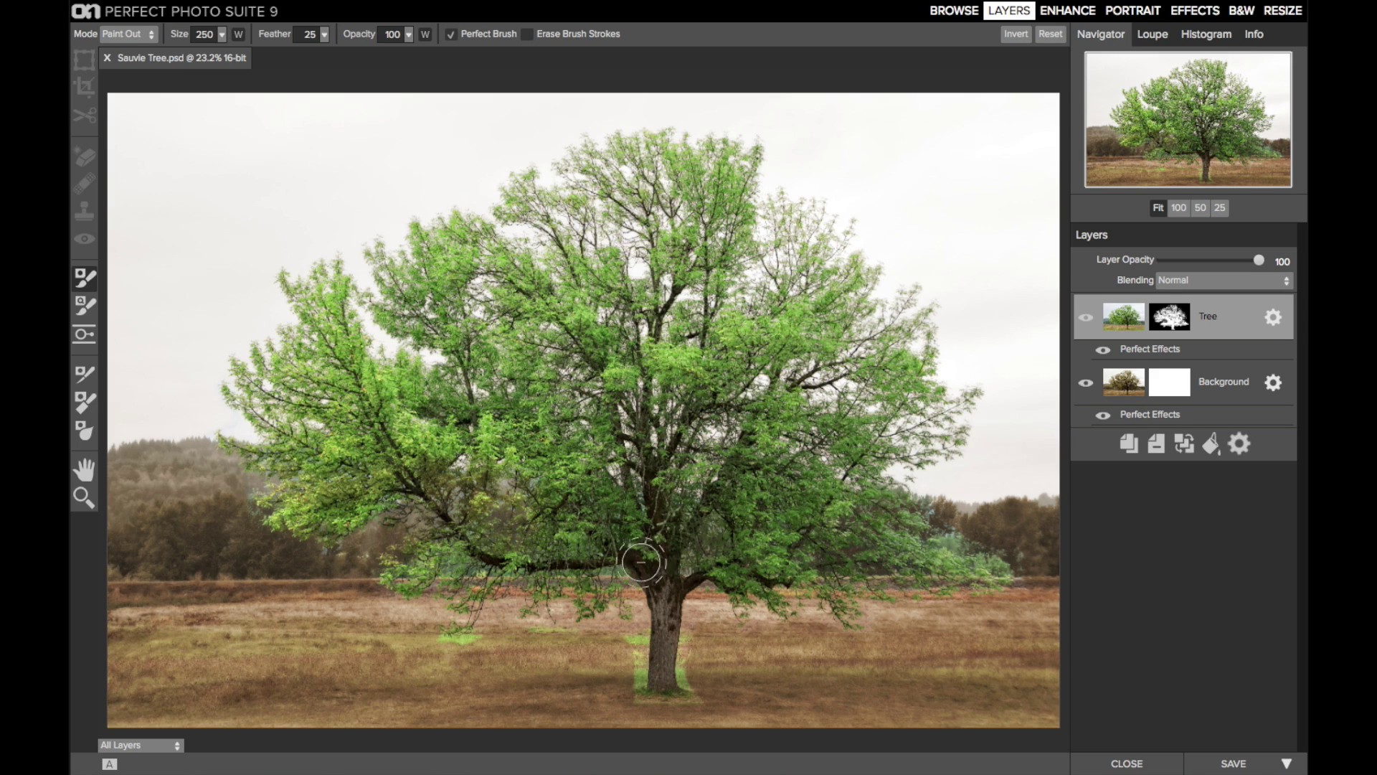
Try the Mask-Red view, switch to Mask-White, and paint out the leftover background beside and beneath the lower branches
left_click(179, 747)
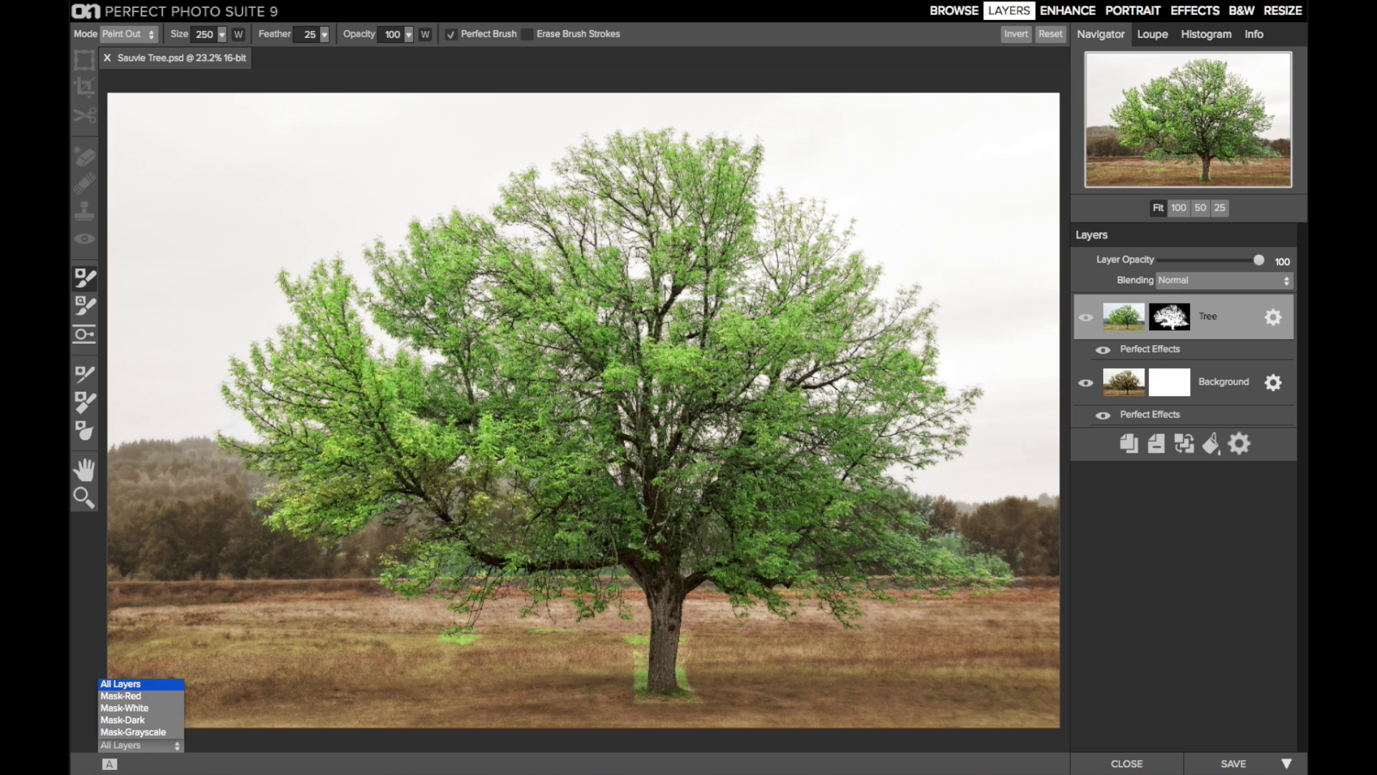
left_click(165, 697)
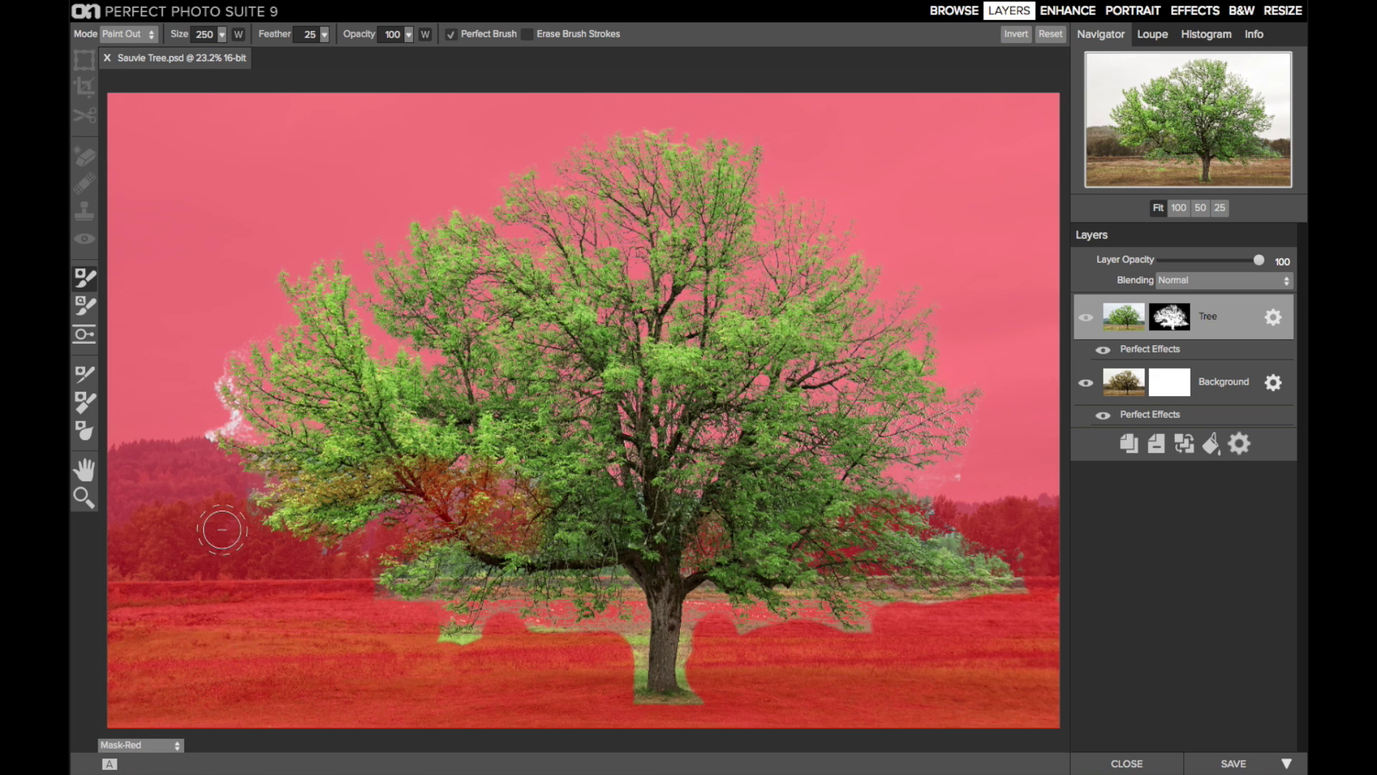
left_click(162, 744)
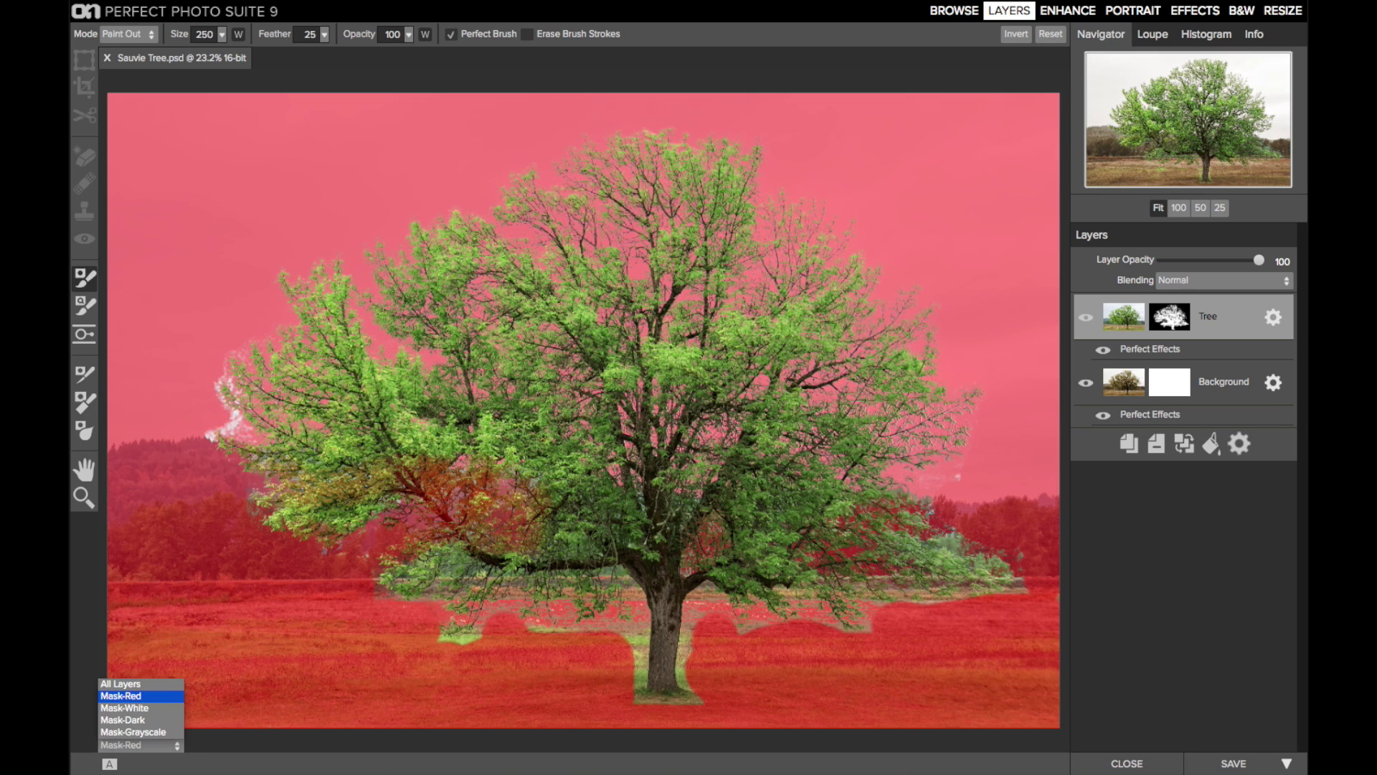
left_click(159, 708)
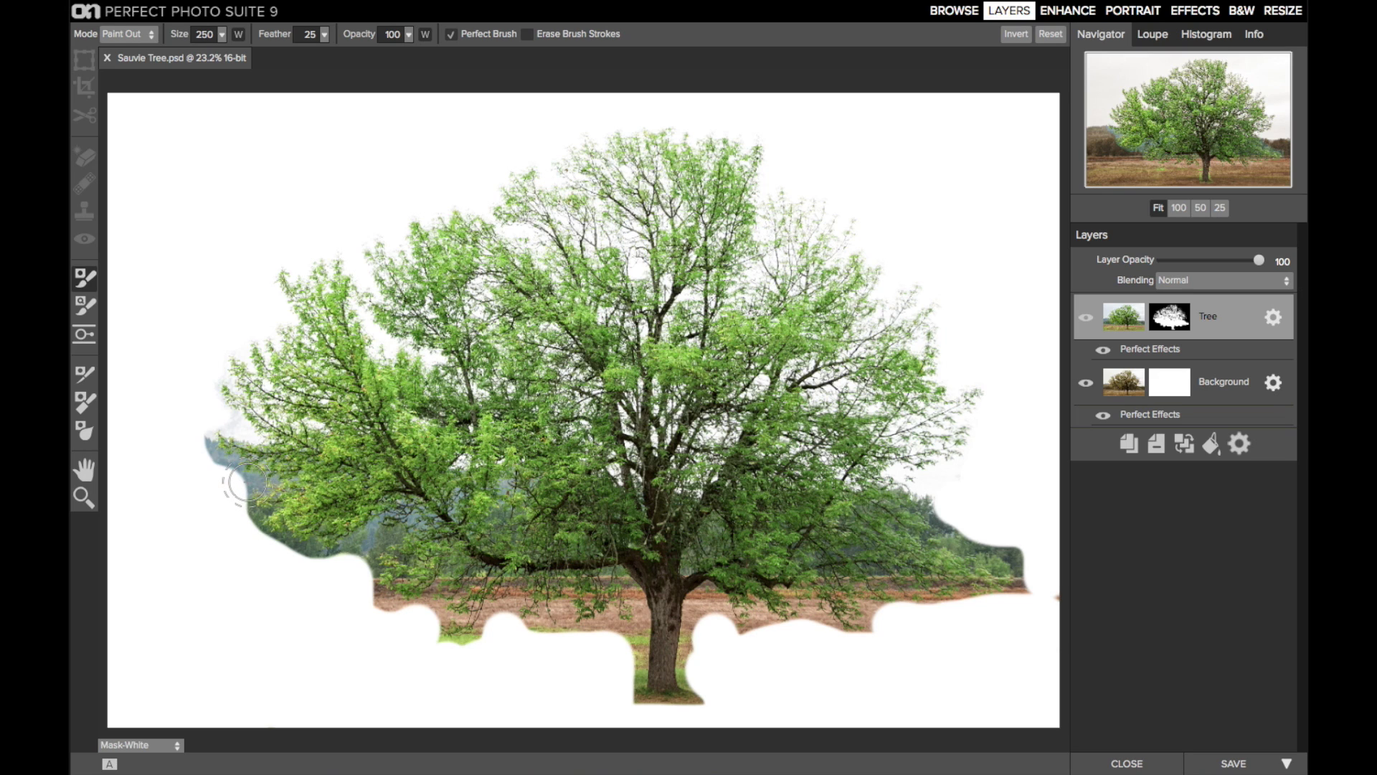
mouse_move(244, 484)
left_mouse_down()
mouse_move(208, 451)
mouse_move(260, 484)
mouse_move(235, 499)
left_mouse_up()
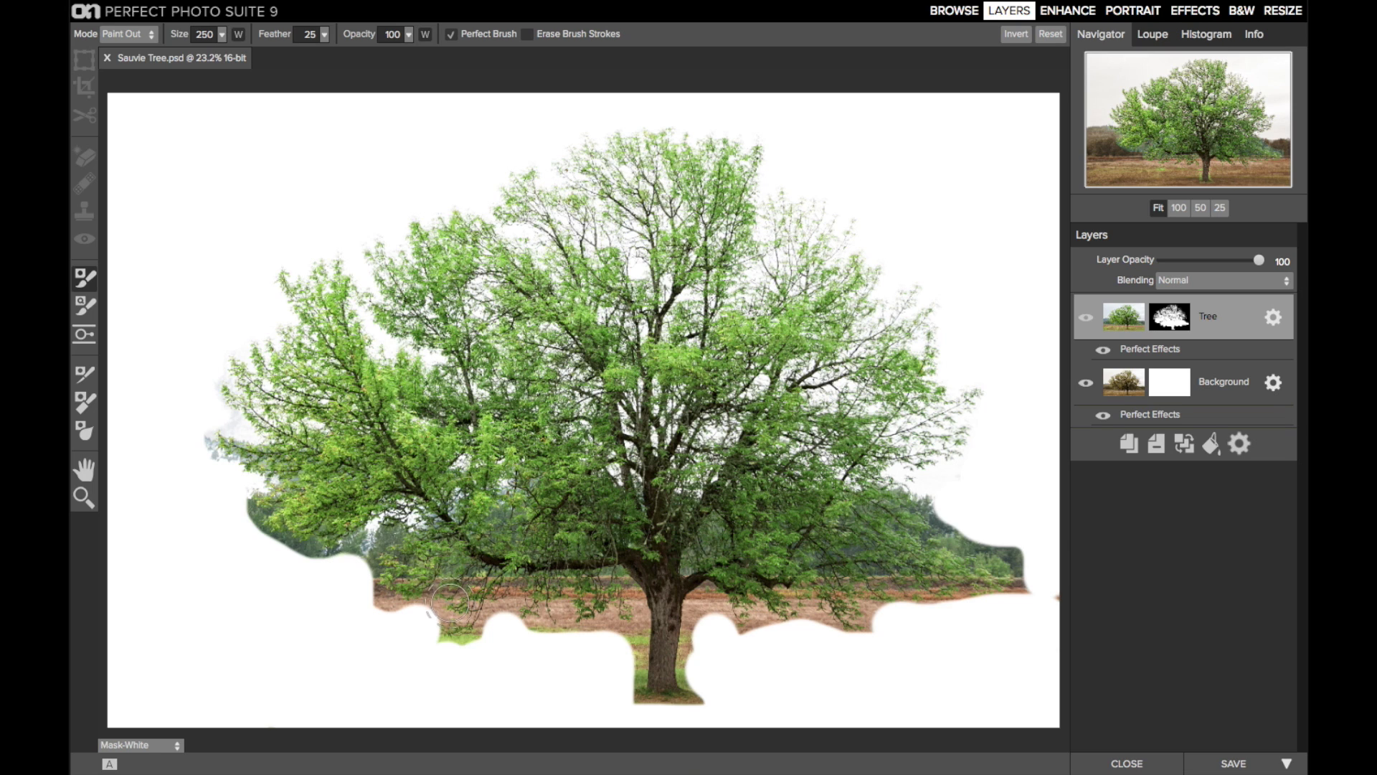
mouse_move(437, 609)
left_mouse_down()
mouse_move(665, 626)
mouse_move(897, 591)
mouse_move(997, 597)
mouse_move(391, 608)
mouse_move(289, 550)
mouse_move(500, 514)
mouse_move(493, 524)
mouse_move(874, 507)
mouse_move(999, 547)
mouse_move(966, 601)
mouse_move(705, 607)
mouse_move(689, 635)
mouse_move(642, 647)
mouse_move(629, 702)
mouse_move(700, 634)
mouse_move(640, 587)
mouse_move(633, 632)
mouse_move(441, 609)
mouse_move(458, 638)
mouse_move(845, 540)
mouse_move(865, 509)
mouse_move(956, 530)
mouse_move(810, 553)
left_mouse_up()
Switch to the Mask-Dark view and paint out the background haze at the canopy's right edge with a size 500 brush
left_click(141, 745)
left_click(129, 725)
key("bracketright")
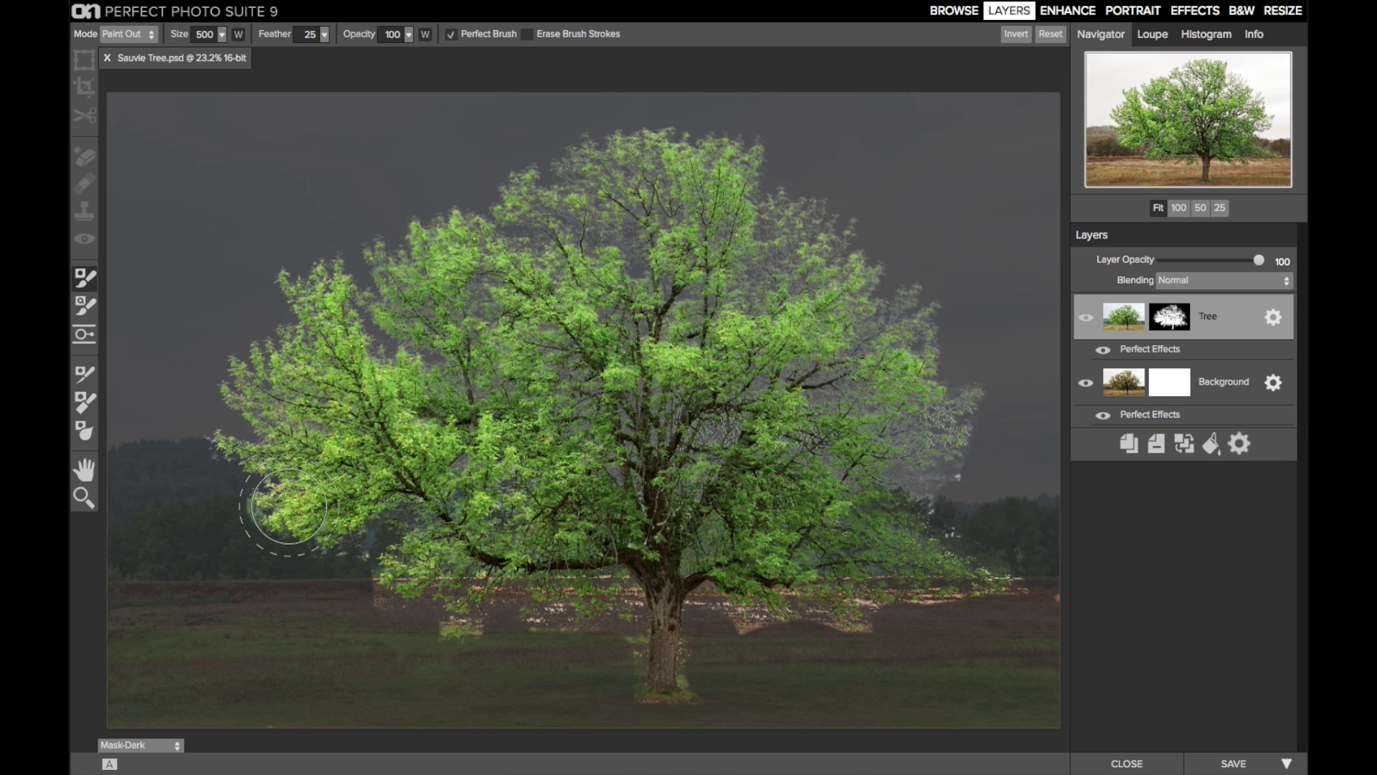
mouse_move(932, 441)
left_mouse_down()
mouse_move(993, 589)
mouse_move(931, 507)
left_mouse_up()
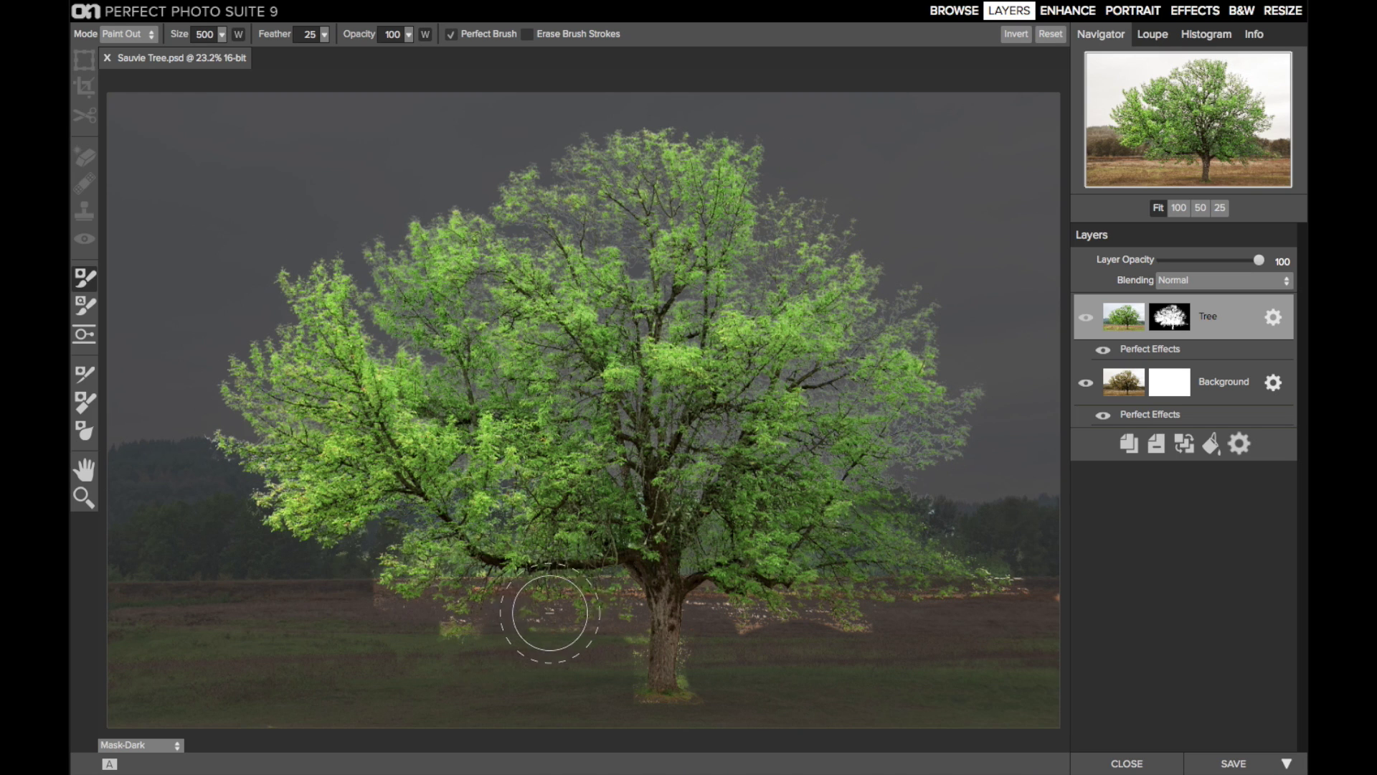
Return to the Mask-White view at 100% zoom and paint out background between the lower-left branches with a size 200 brush
key("bracketleft")
key("bracketleft")
key("bracketleft")
left_click(143, 745)
left_click(163, 725)
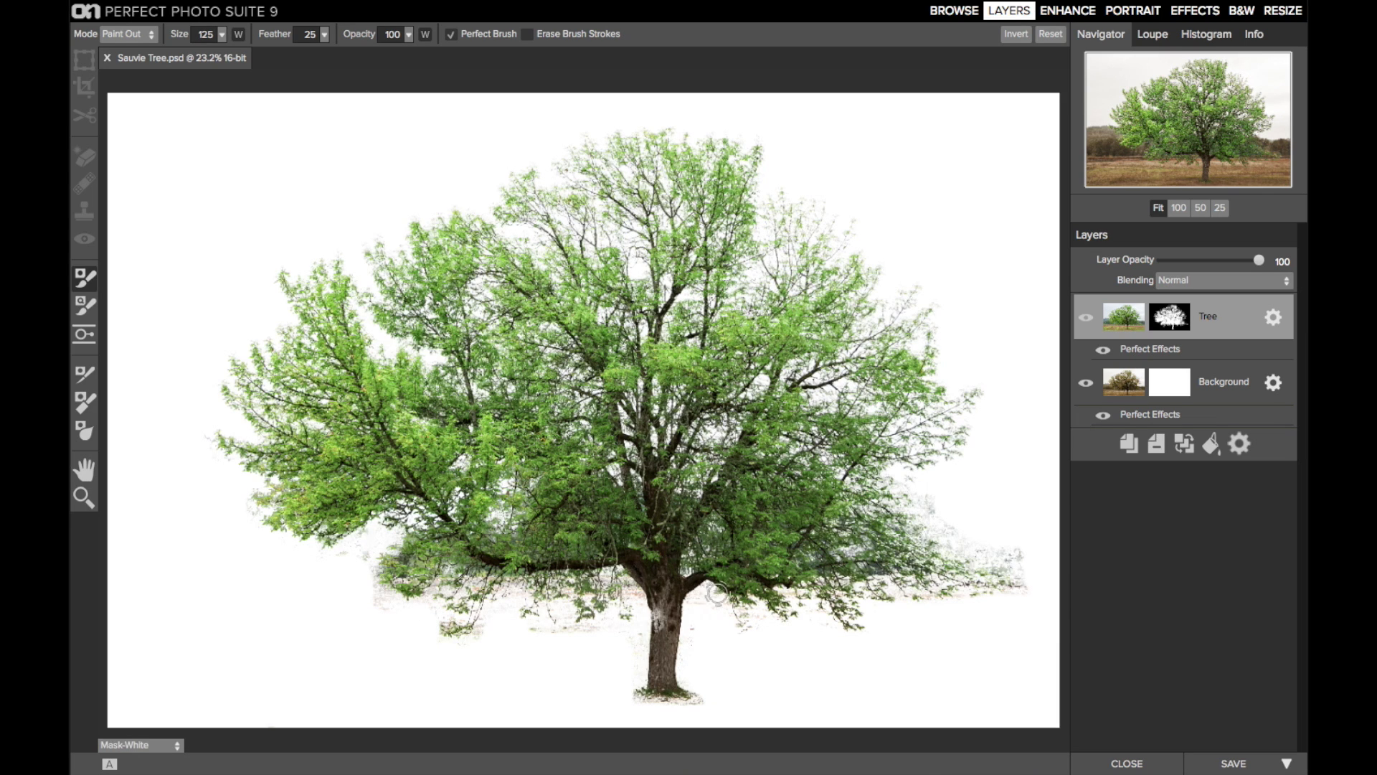
left_click(1178, 207)
left_click_drag(1169, 164, 1178, 165)
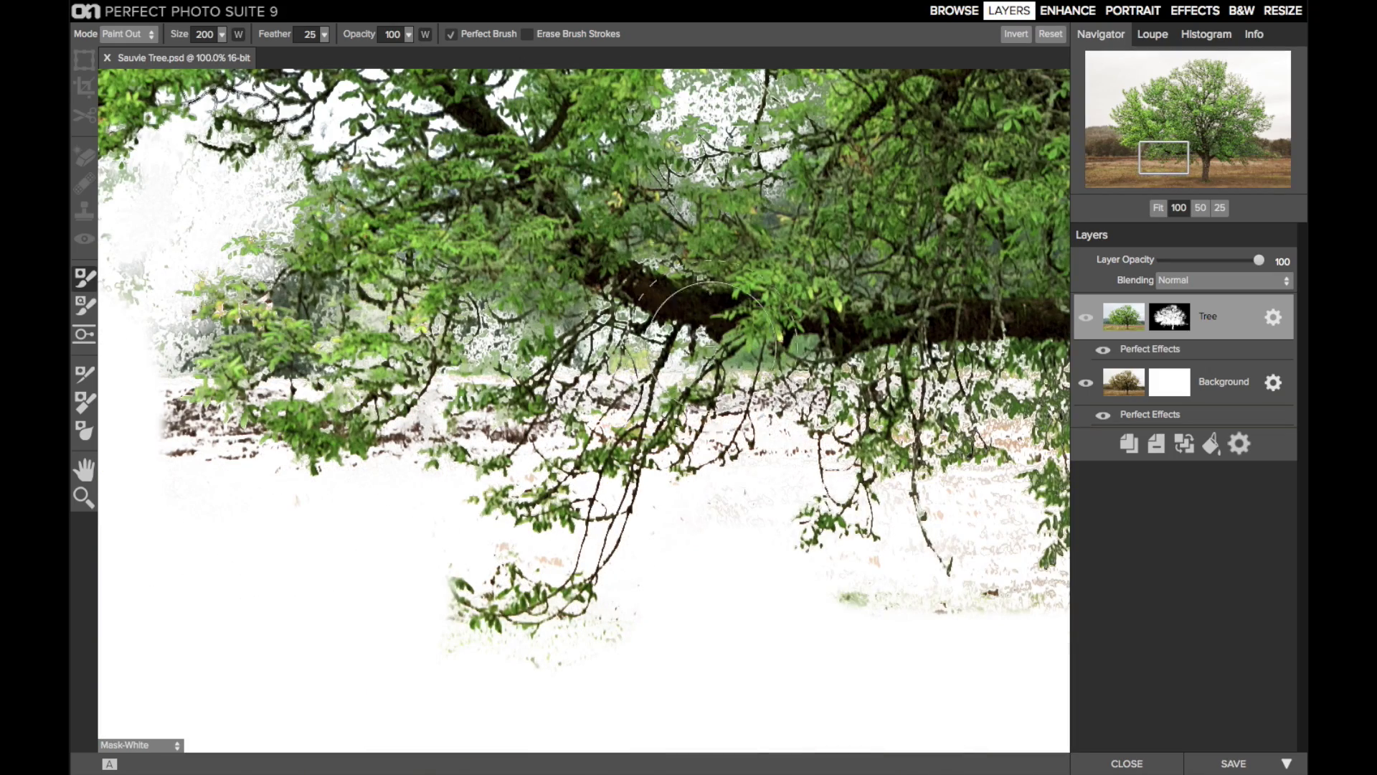
left_click_drag(846, 230, 574, 194)
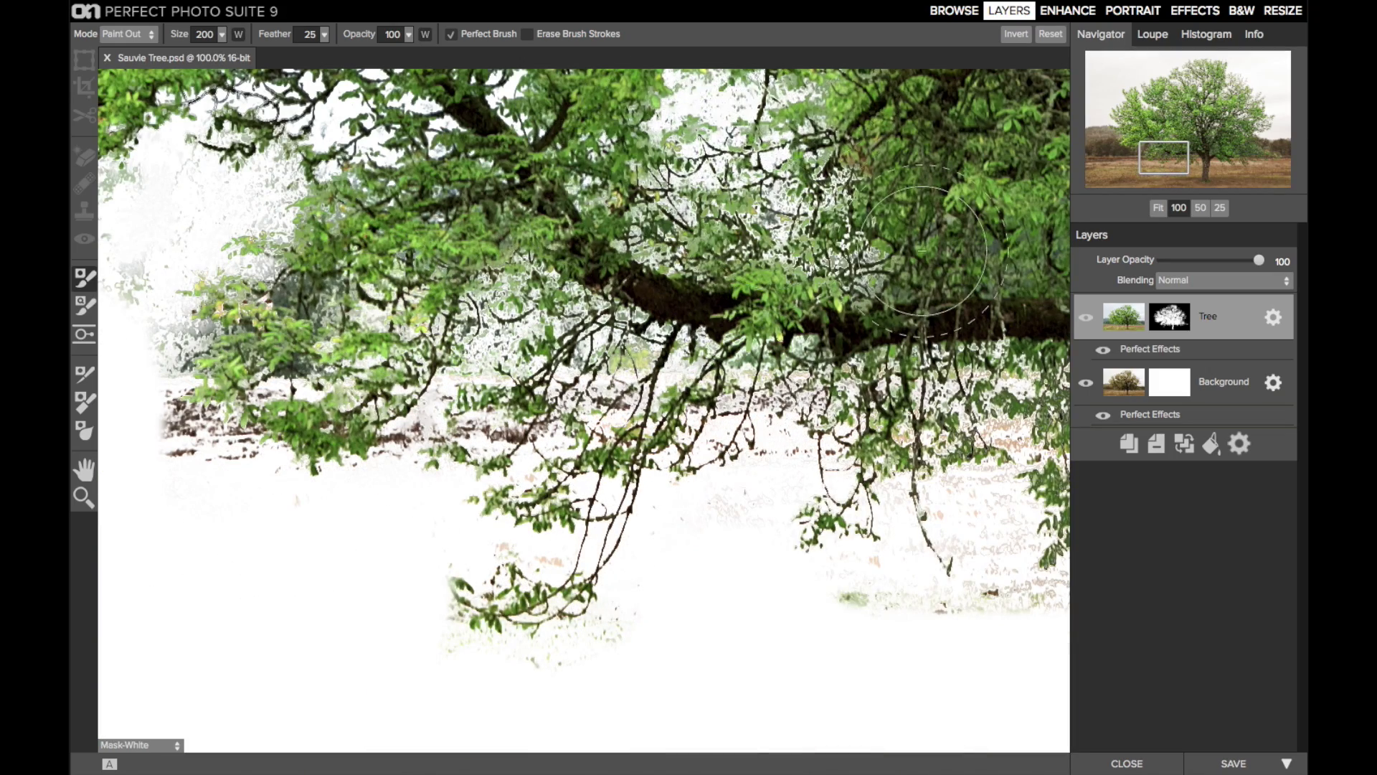
left_click_drag(138, 307, 738, 492)
Paint out the background showing between the branches to the right of the trunk with Perfect Brush on
mouse_move(1135, 151)
left_mouse_down()
mouse_move(1111, 180)
mouse_move(1227, 165)
left_mouse_up()
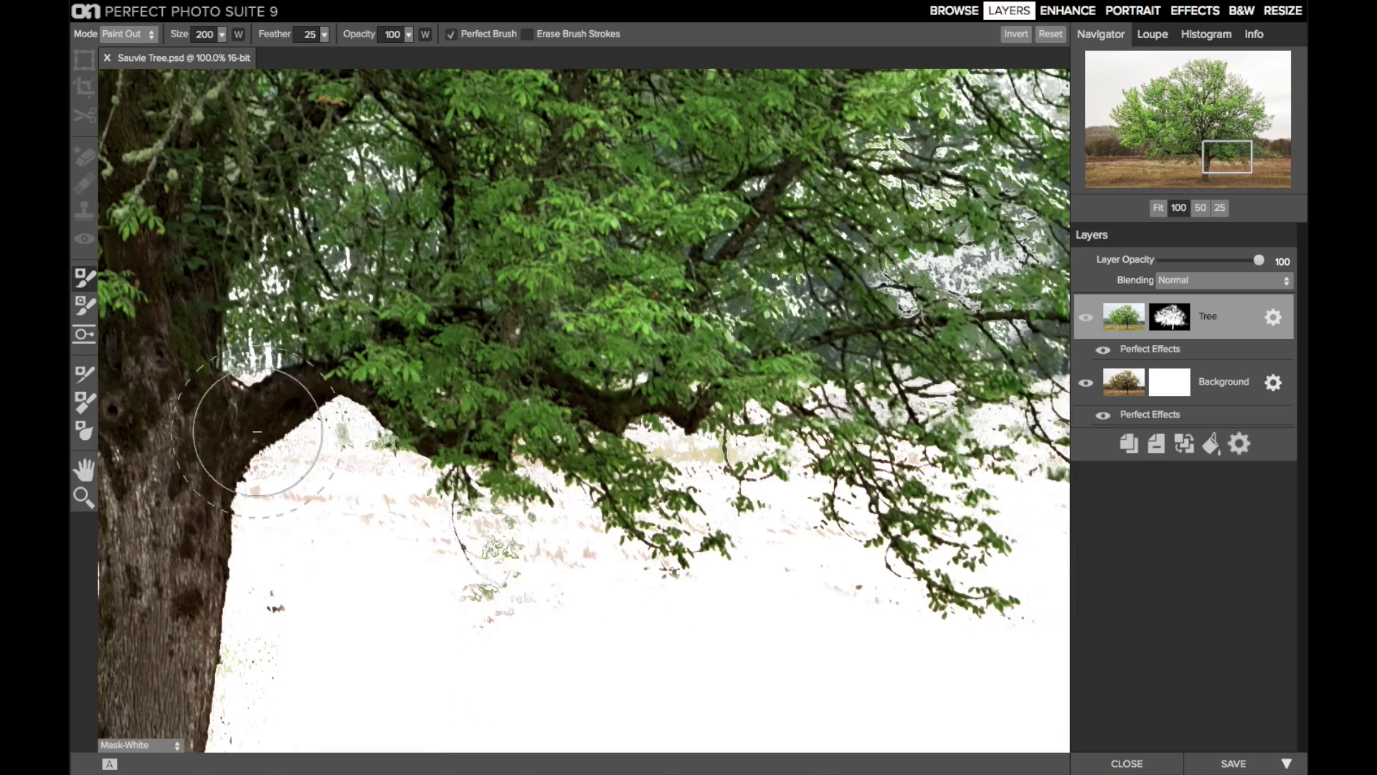
key("bracketleft")
key("bracketleft")
key("bracketleft")
key("bracketleft")
key("bracketleft")
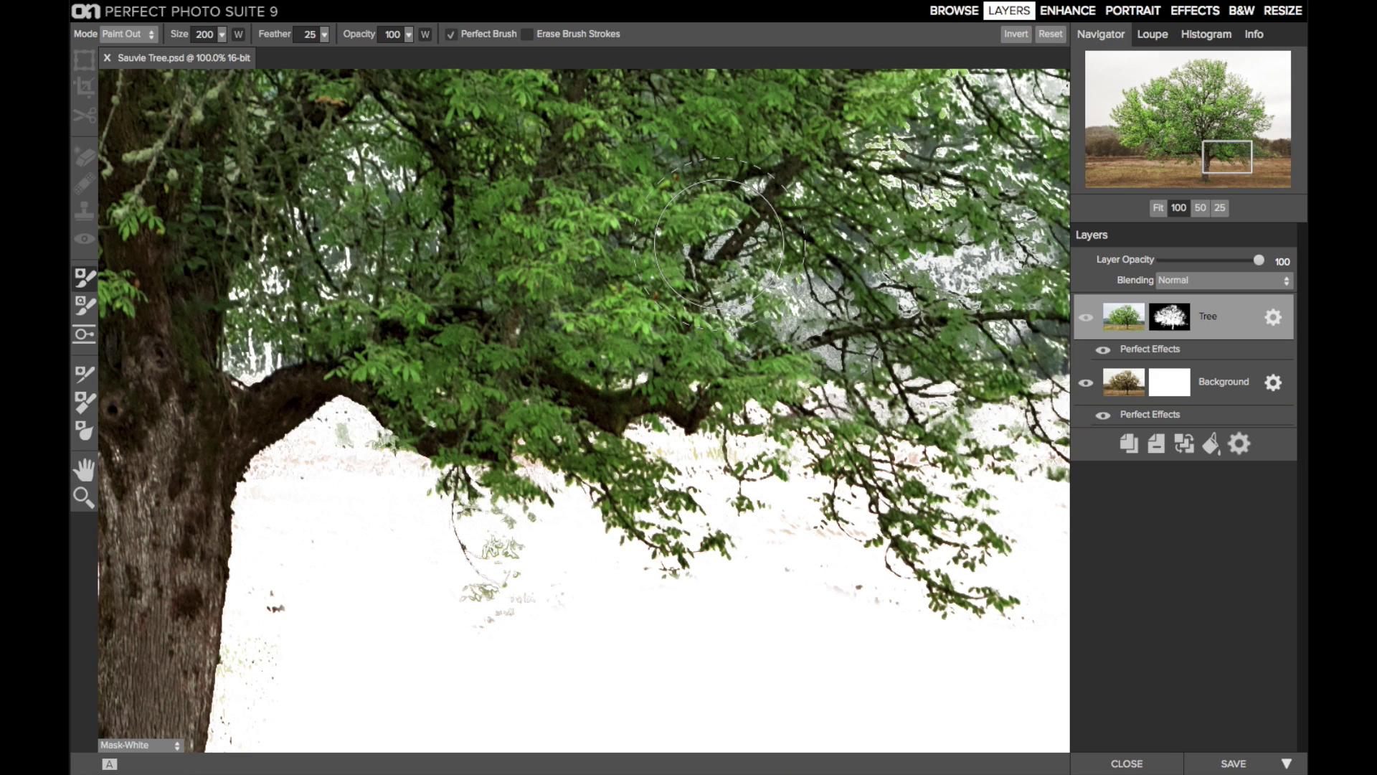
mouse_move(786, 294)
left_mouse_down()
mouse_move(961, 269)
mouse_move(933, 190)
mouse_move(868, 266)
mouse_move(817, 287)
left_mouse_up()
Clear specks below the branches right of the trunk with Perfect Brush off, and re-enable it for the gaps farther right
left_click(452, 34)
mouse_move(502, 546)
left_mouse_down()
mouse_move(268, 483)
mouse_move(533, 583)
mouse_move(507, 543)
mouse_move(328, 435)
left_mouse_up()
left_click(1254, 156)
left_click(451, 35)
mouse_move(538, 352)
left_mouse_down()
mouse_move(674, 320)
mouse_move(574, 446)
mouse_move(499, 284)
mouse_move(302, 292)
left_mouse_up()
Turn off Perfect Brush and paint out the background residue beyond the far-right branch tips with a size 50 brush
left_click(1264, 147)
key("bracketright")
key("bracketright")
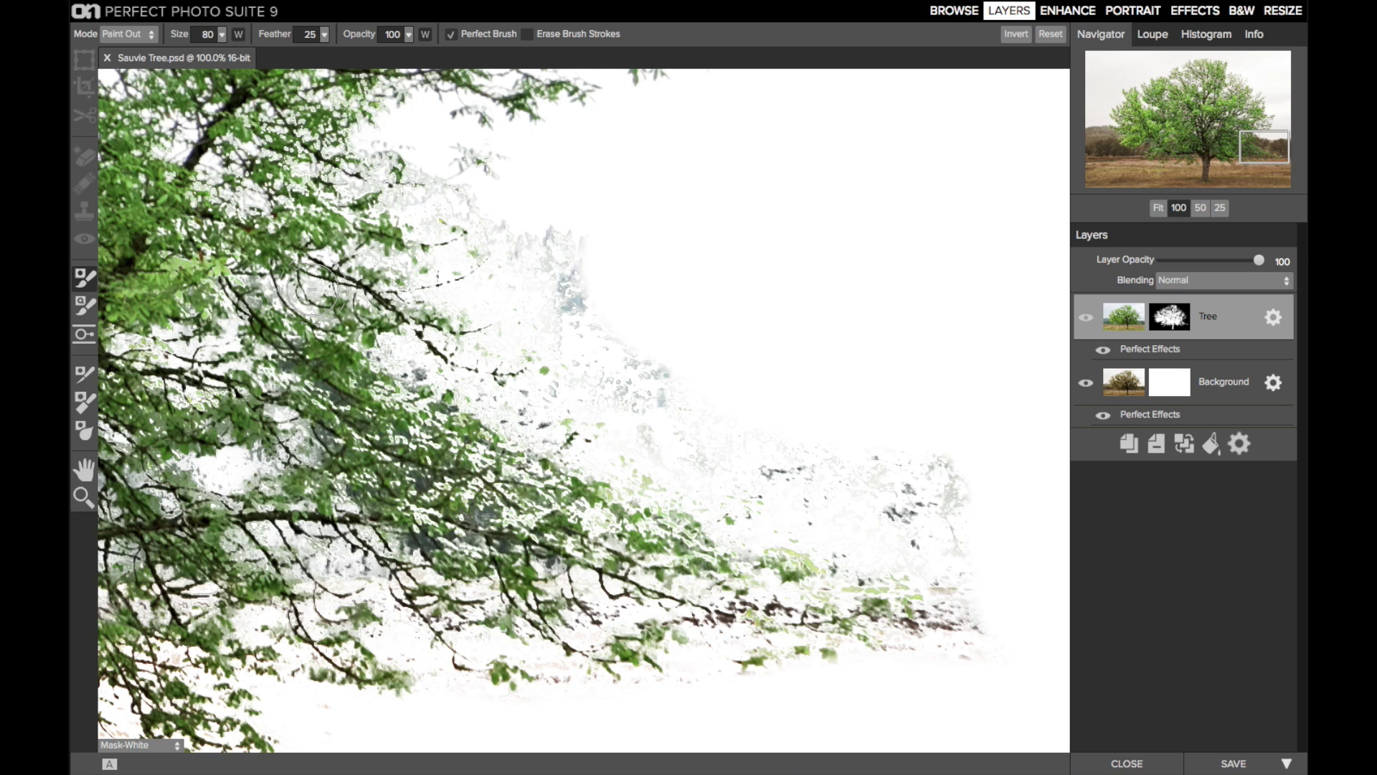
left_click(451, 34)
key("bracketleft")
key("bracketleft")
key("bracketleft")
mouse_move(517, 286)
left_mouse_down()
mouse_move(652, 483)
mouse_move(961, 524)
left_mouse_up()
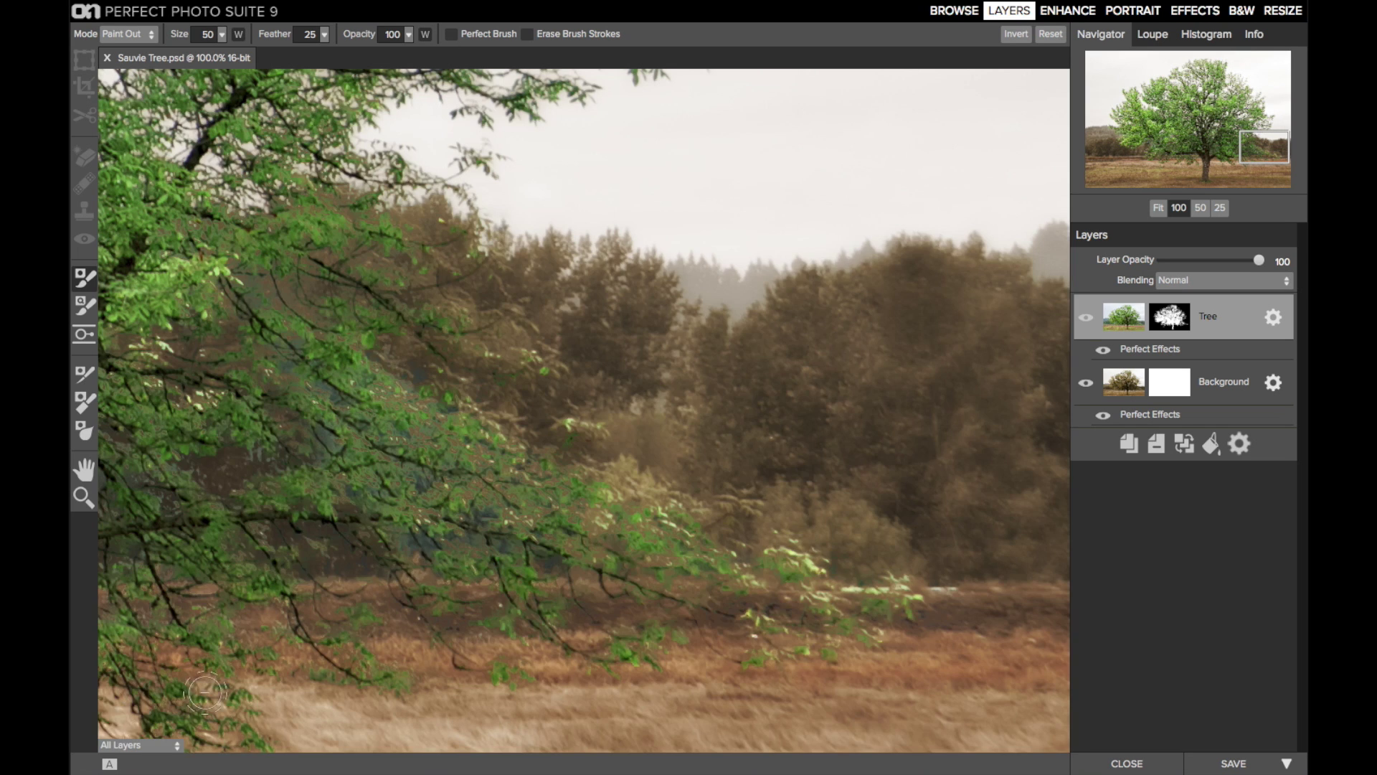
Paint out the remaining fringe around the low branch tips on the tree's right side
key("m")
mouse_move(831, 621)
left_mouse_down()
mouse_move(923, 602)
mouse_move(401, 631)
left_mouse_up()
left_click(451, 34)
left_click(1159, 208)
key("ctrl+alt+0")
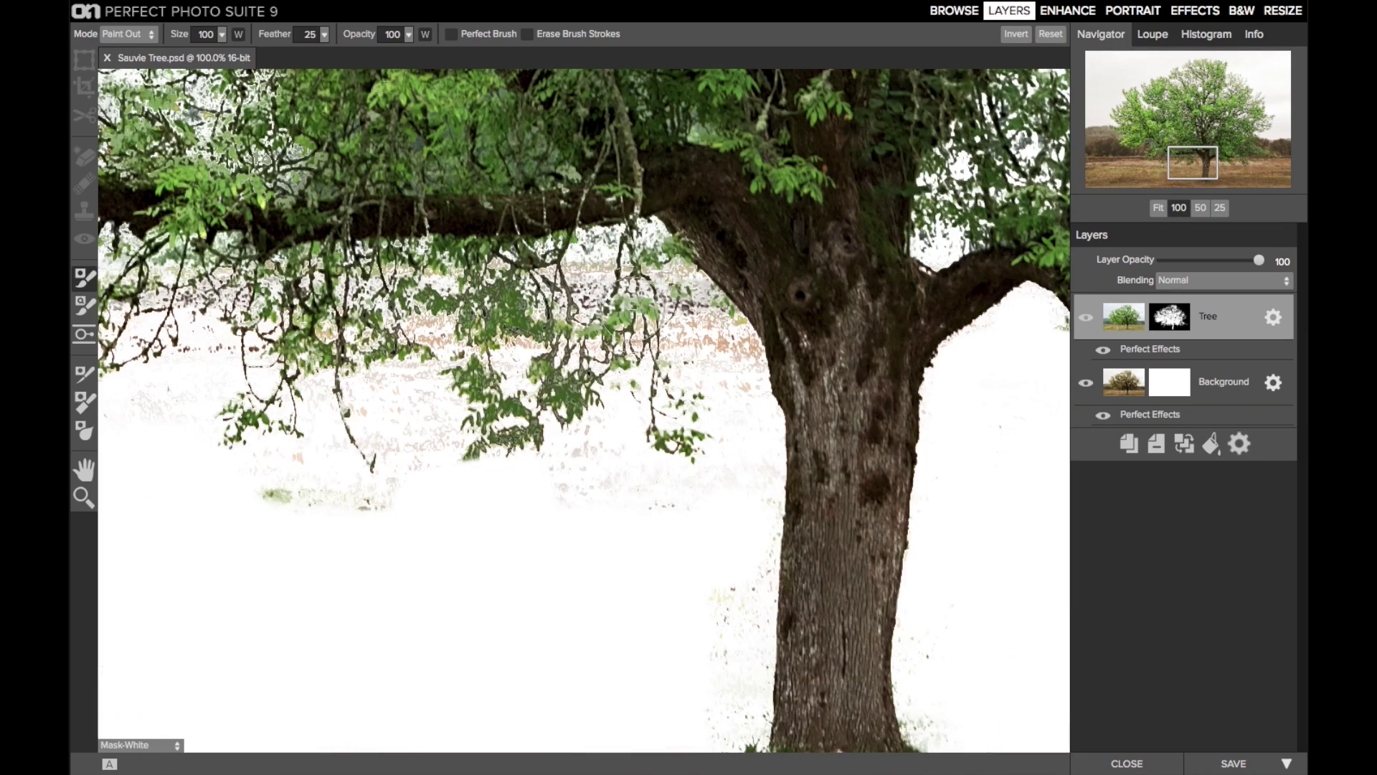
Paint out the leftover field around the hanging branches left of the trunk, reducing the brush to size 70 and enabling Perfect Brush
left_click_drag(292, 528, 378, 402)
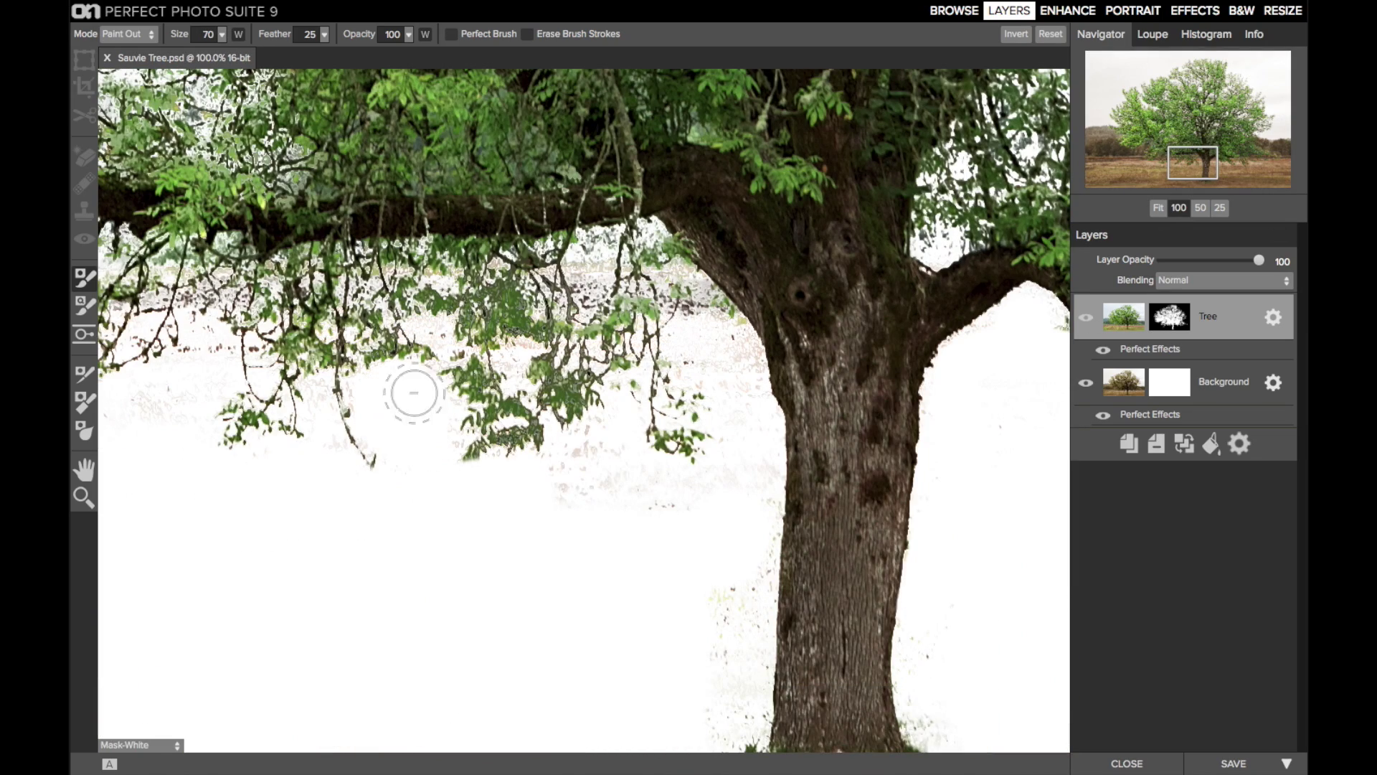
key("bracketleft")
key("bracketleft")
key("bracketleft")
key("p")
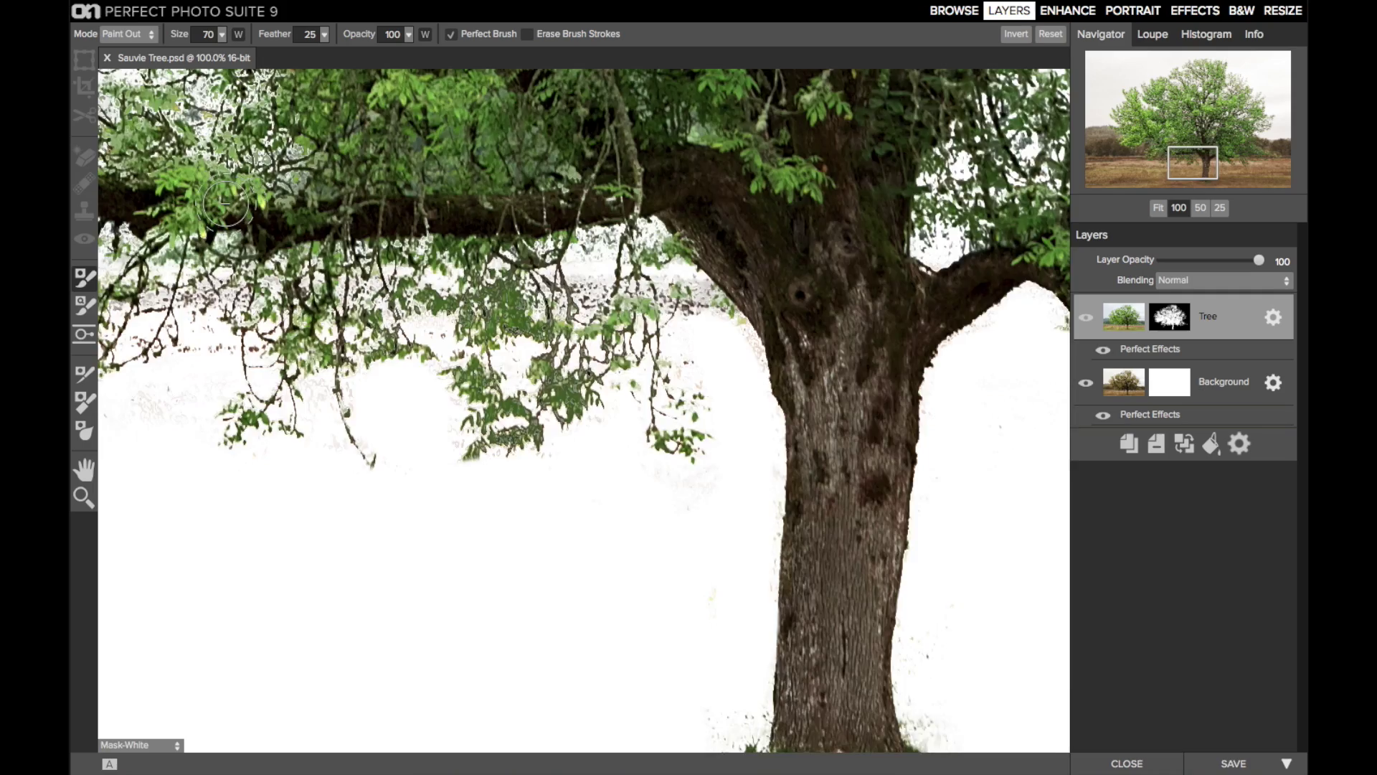
left_click_drag(135, 368, 657, 470)
Switch to the All Layers view and paint out the background color between the branches around the trunk
left_click(140, 744)
left_click(125, 681)
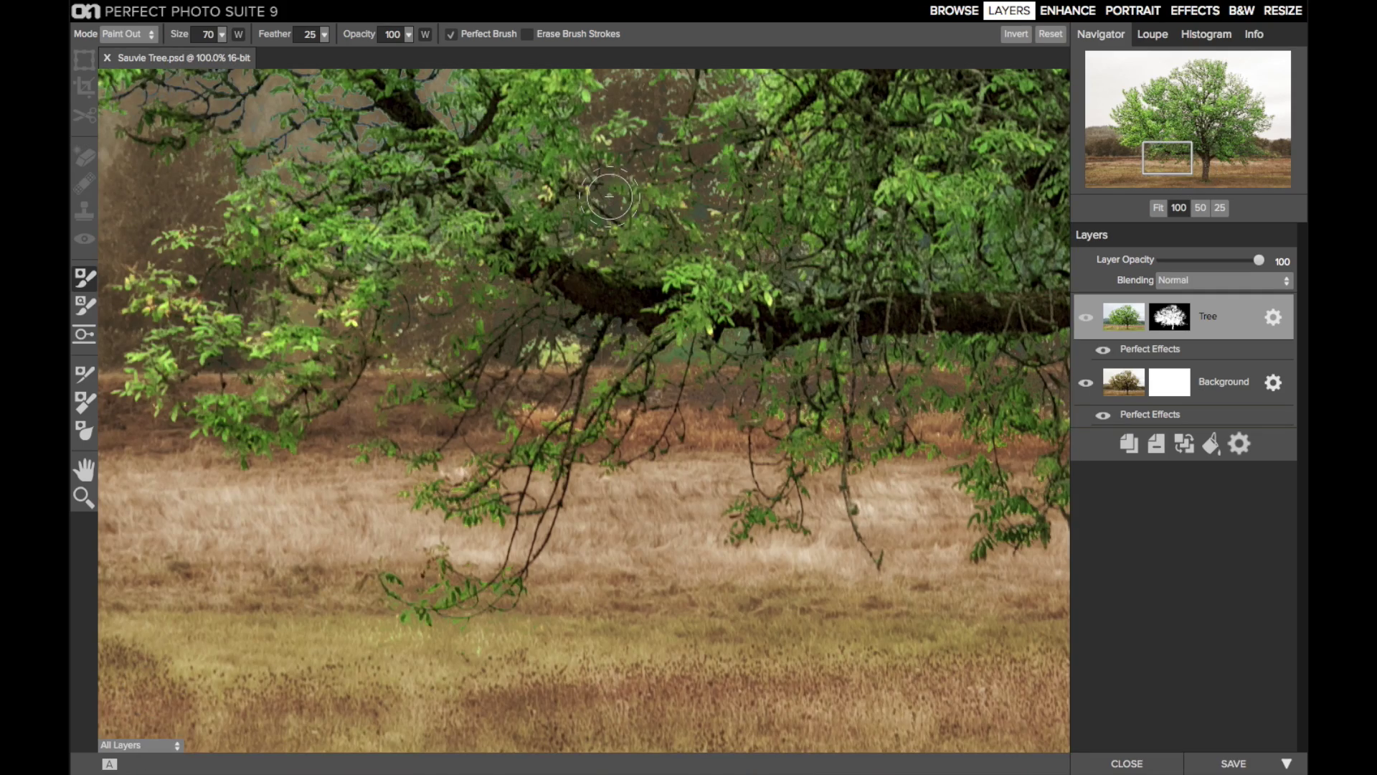
mouse_move(1162, 161)
left_mouse_down()
mouse_move(1131, 150)
mouse_move(1187, 150)
left_mouse_up()
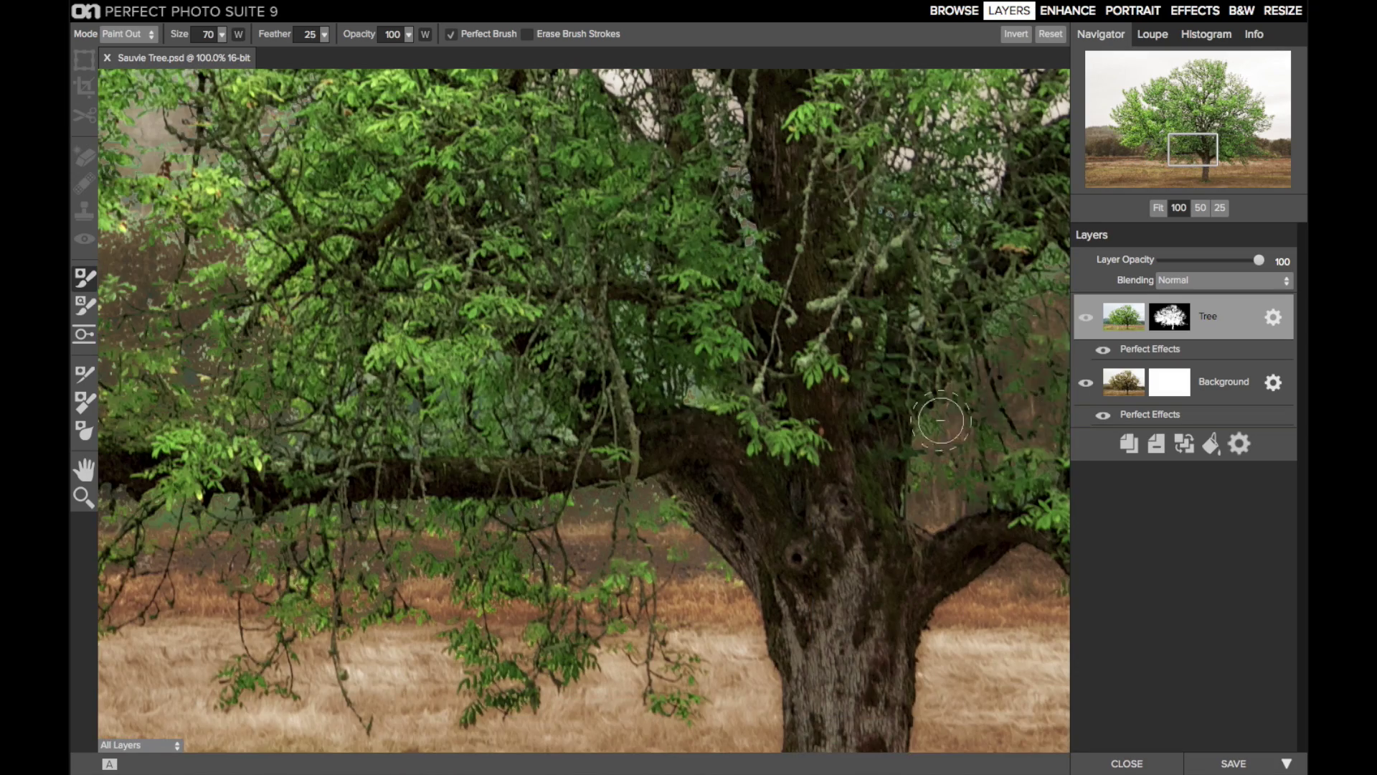
left_click_drag(430, 401, 373, 423)
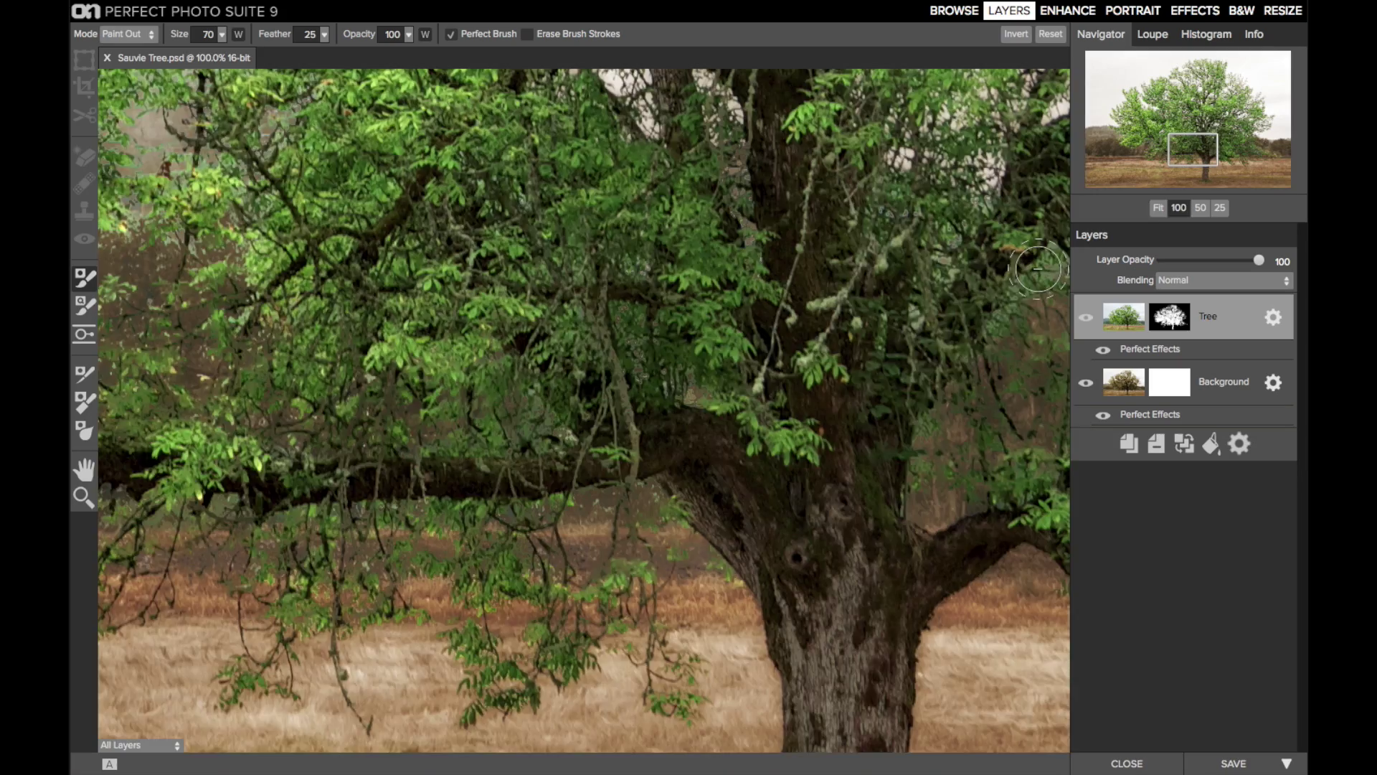
Soften the Tree mask around the trunk's base with the mask Blur tool, and return to the Masking Brush
key("h")
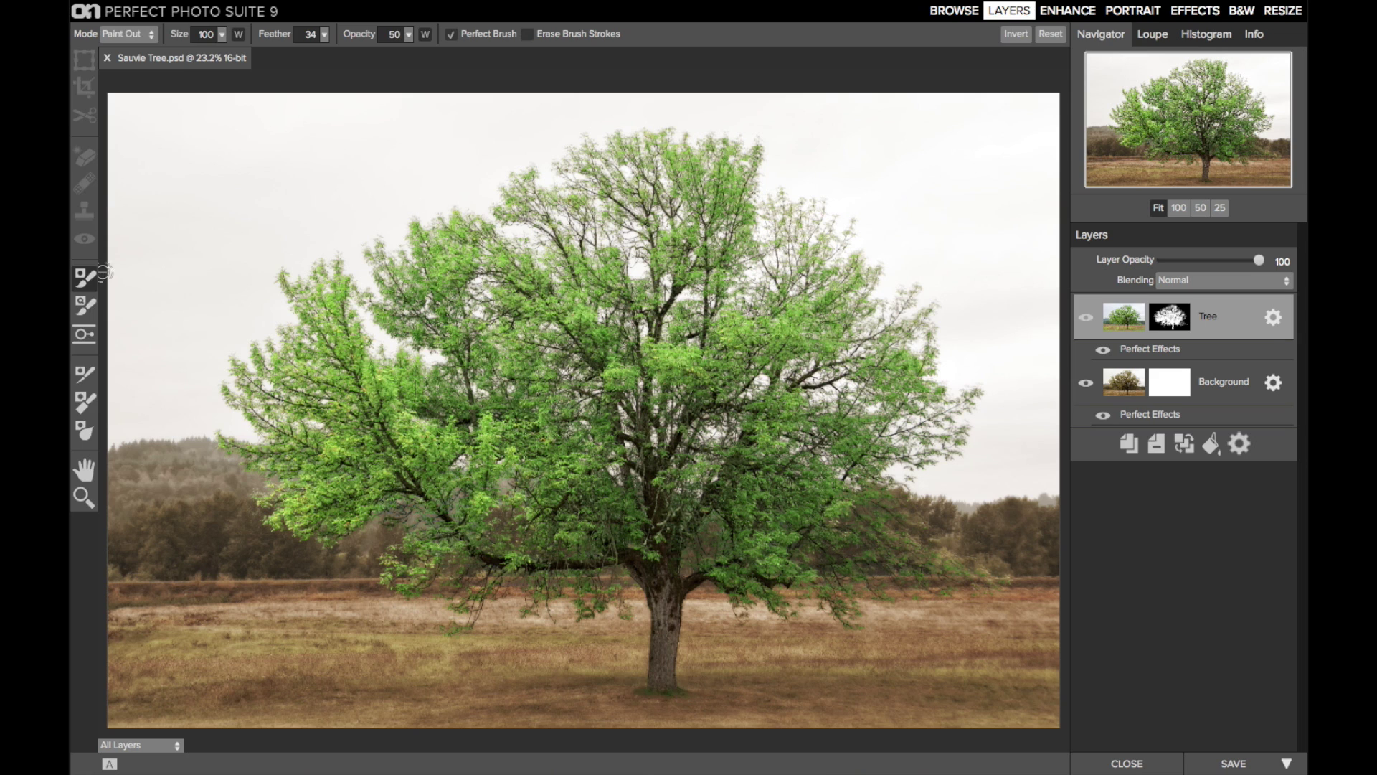
left_click(85, 429)
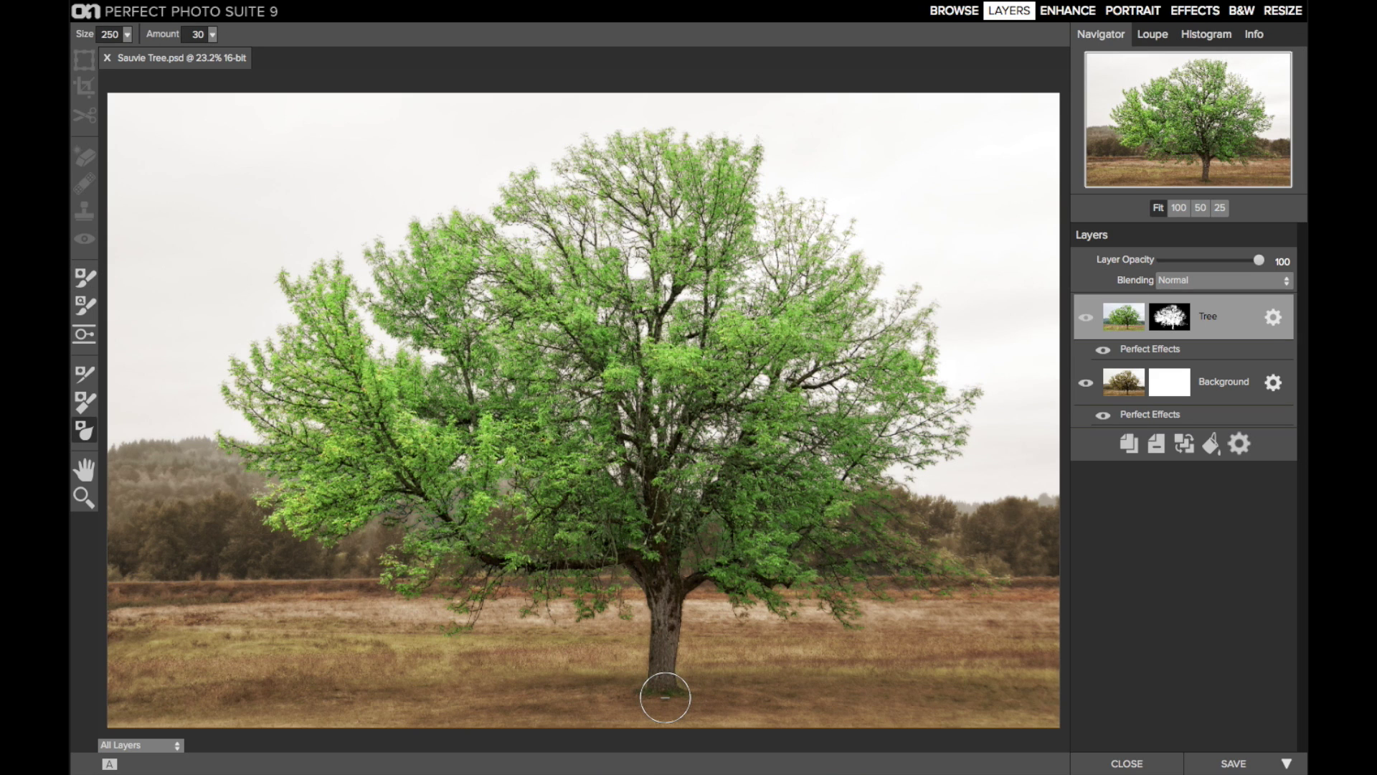
key("b")
left_click(140, 745)
left_click(147, 711)
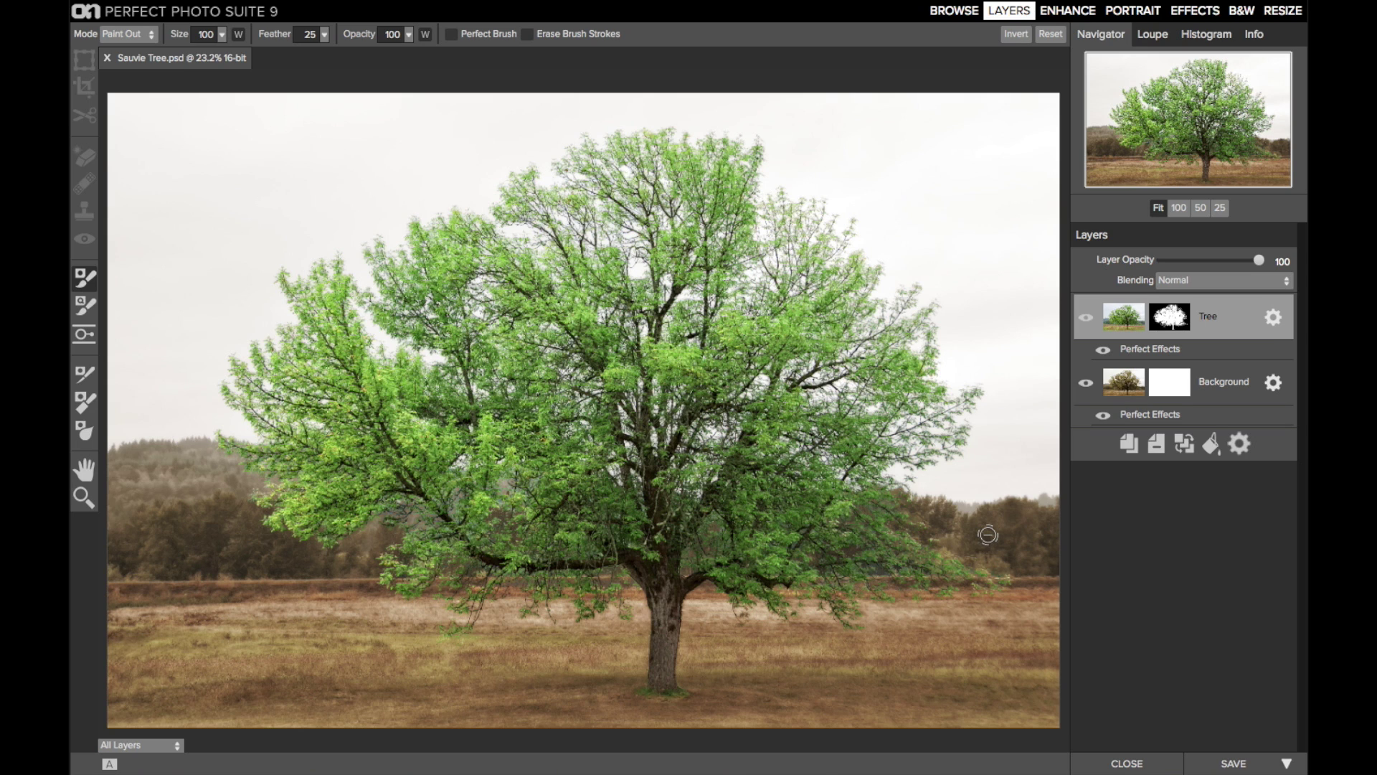
Create a new stamped layer that merges the styled Tree and Background layers at the top of the stack
mouse_move(440, 3)
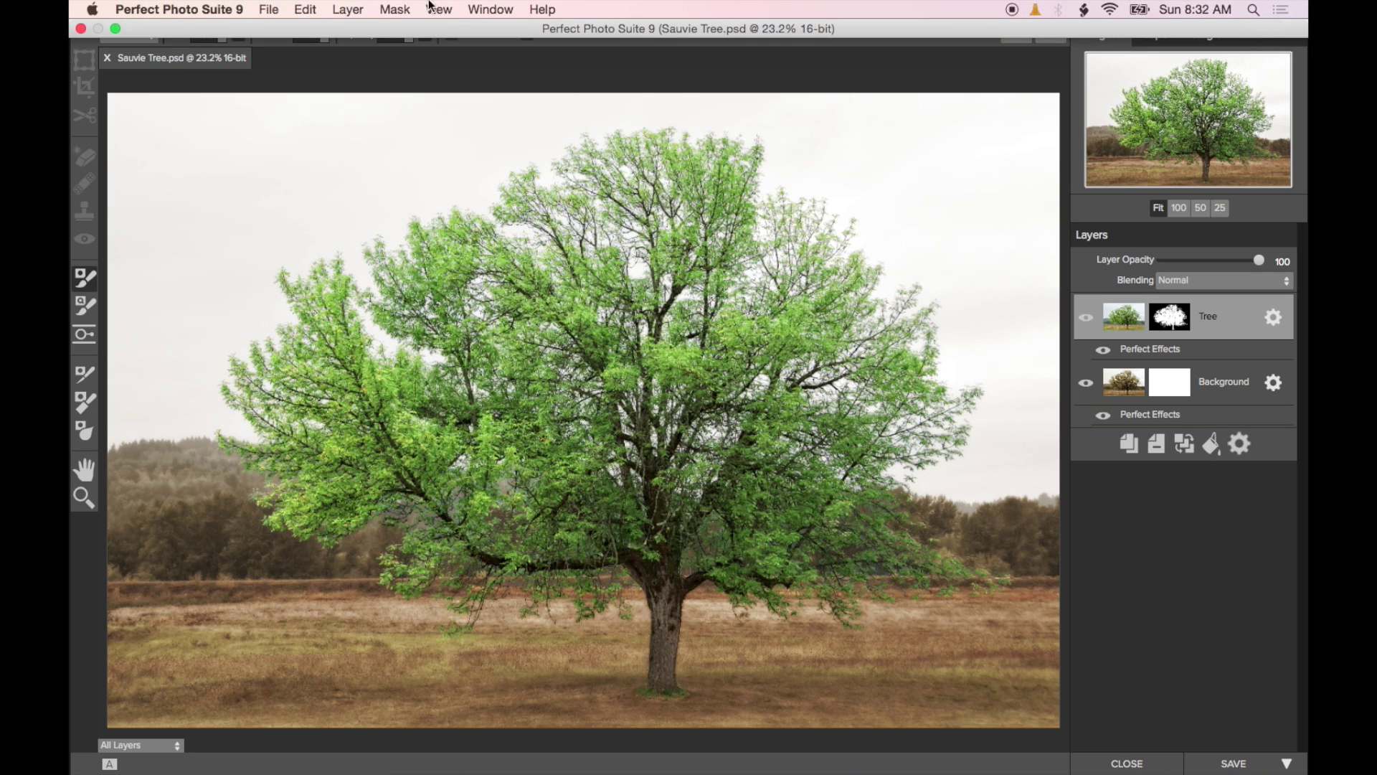
left_click(357, 10)
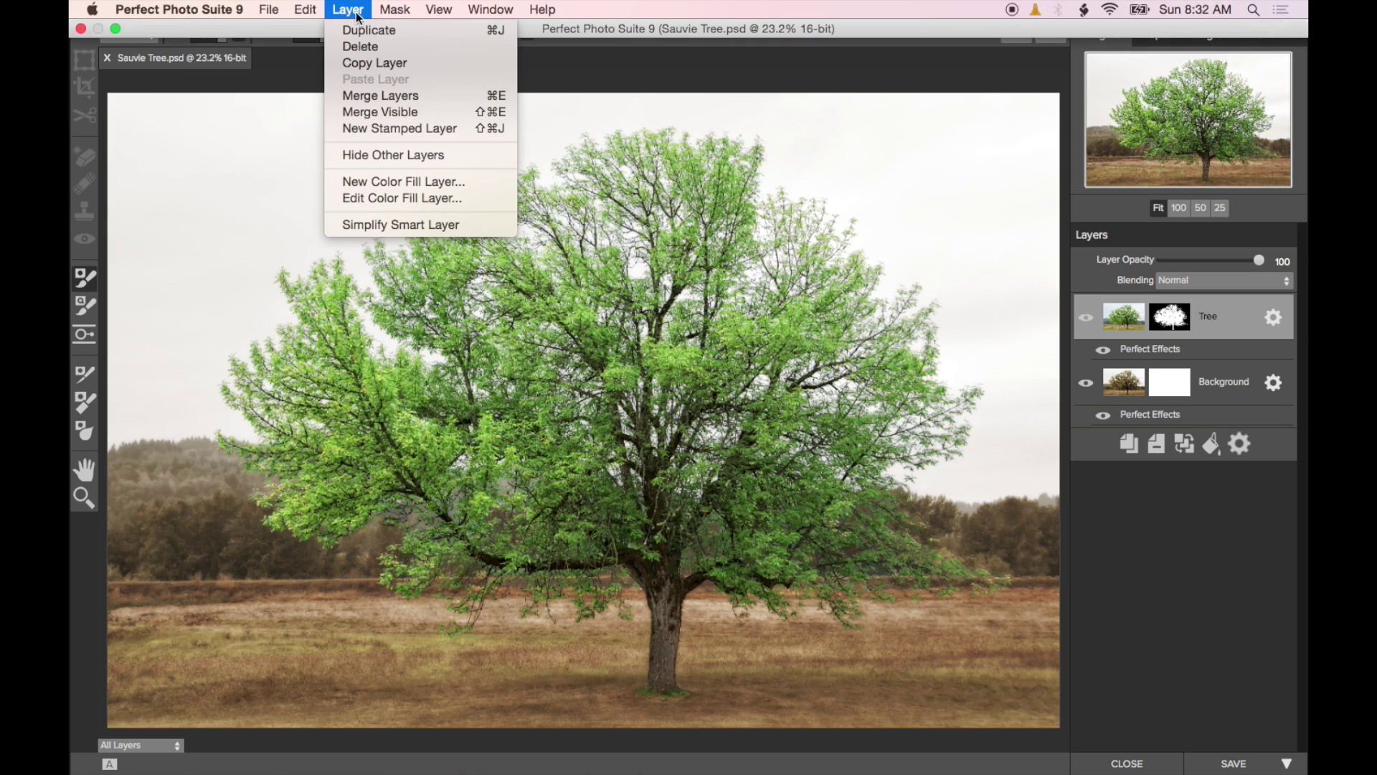
left_click(360, 126)
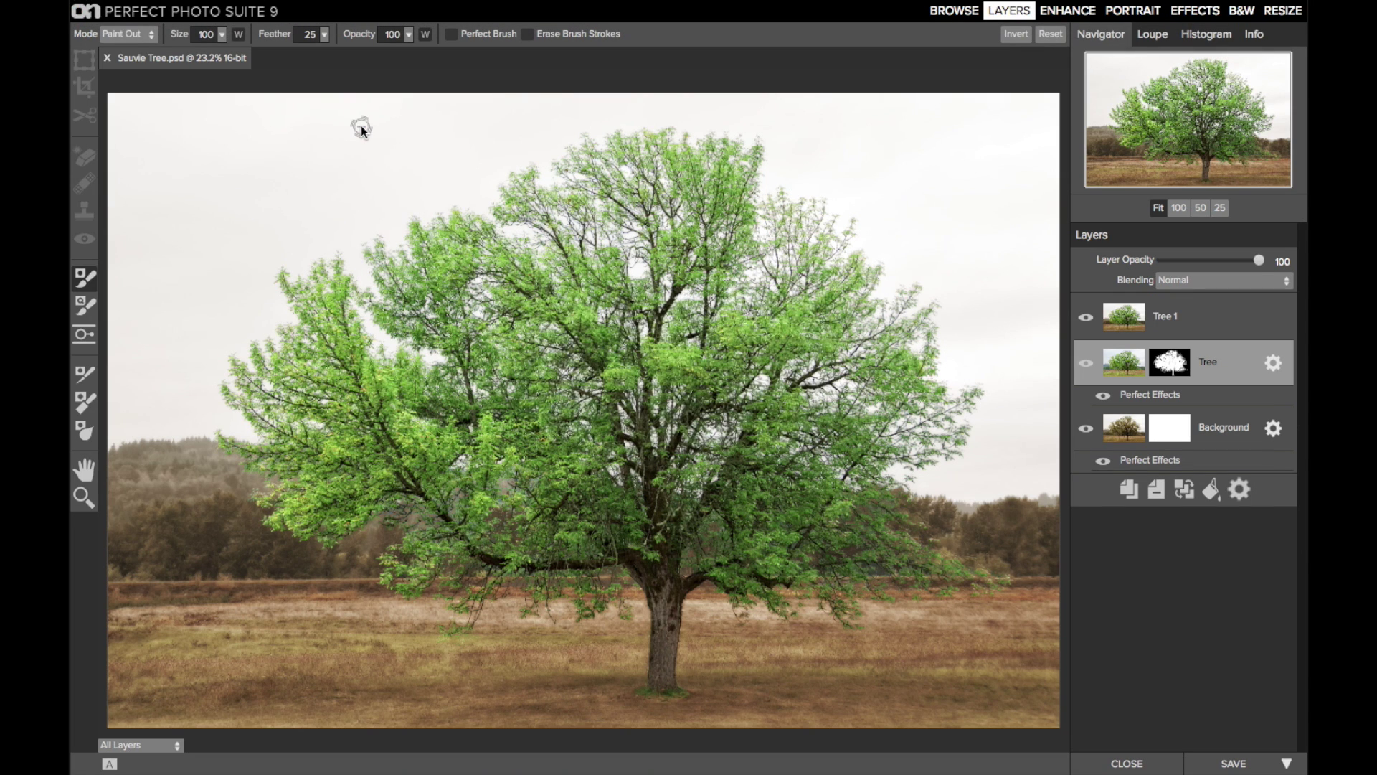
Open the stamped Tree 1 layer in the B&W module and apply the "onOne - B...t Neutral" favorite look
left_click(1190, 314)
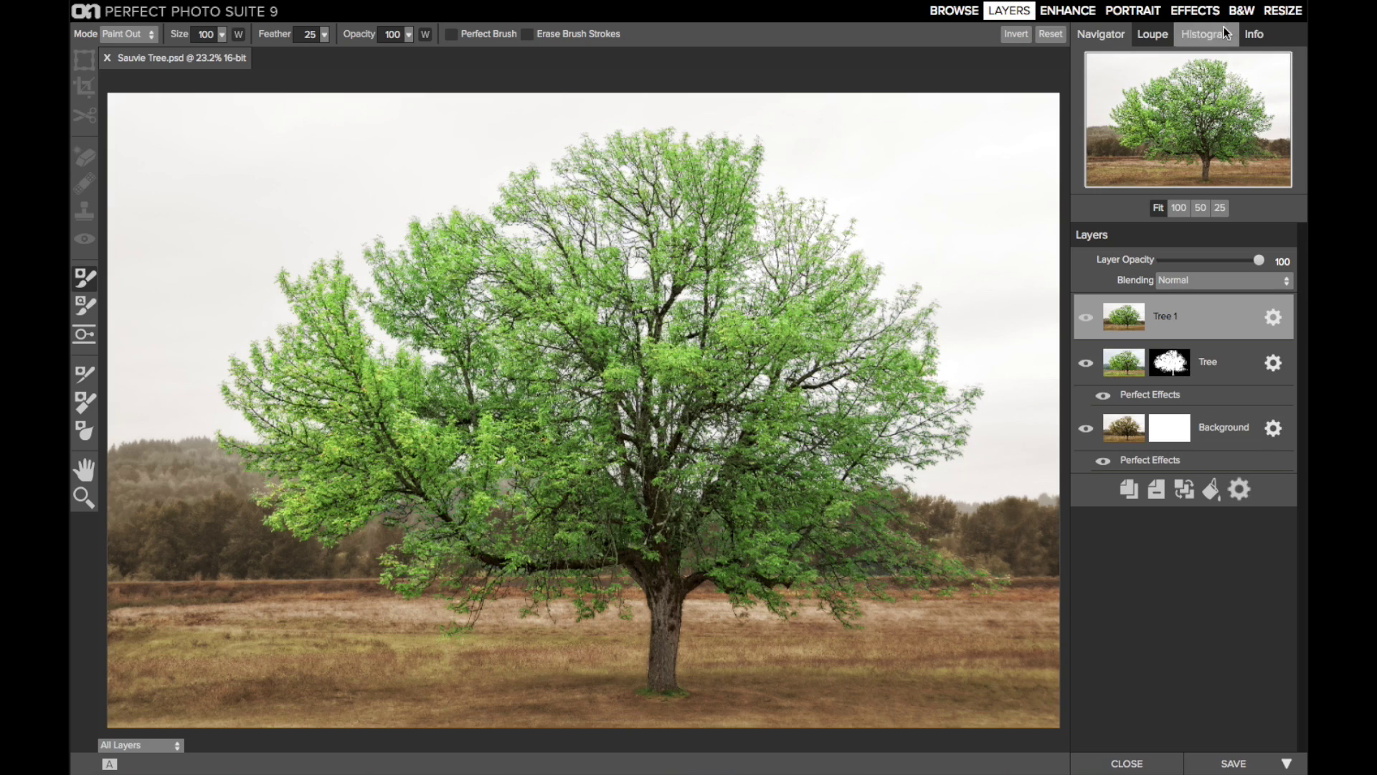
left_click(1241, 11)
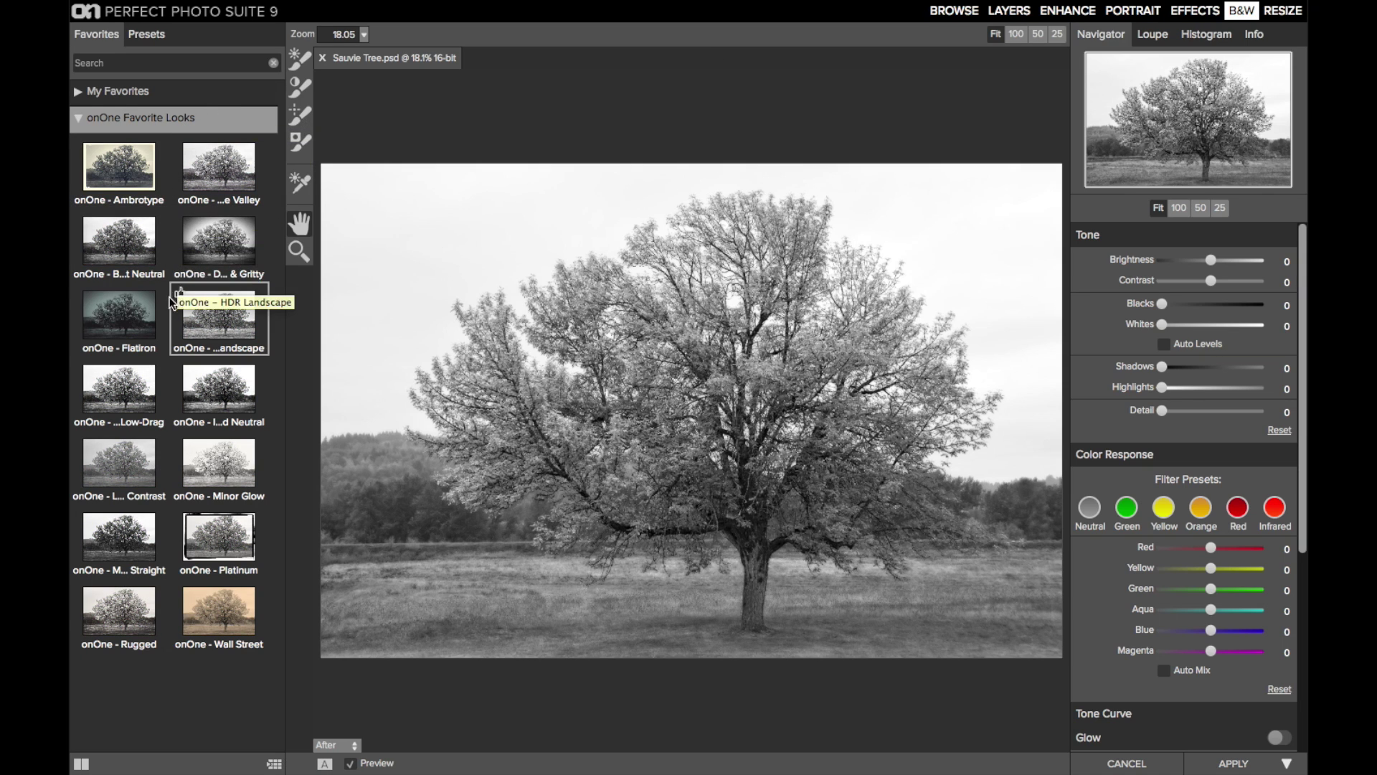
left_click(124, 251)
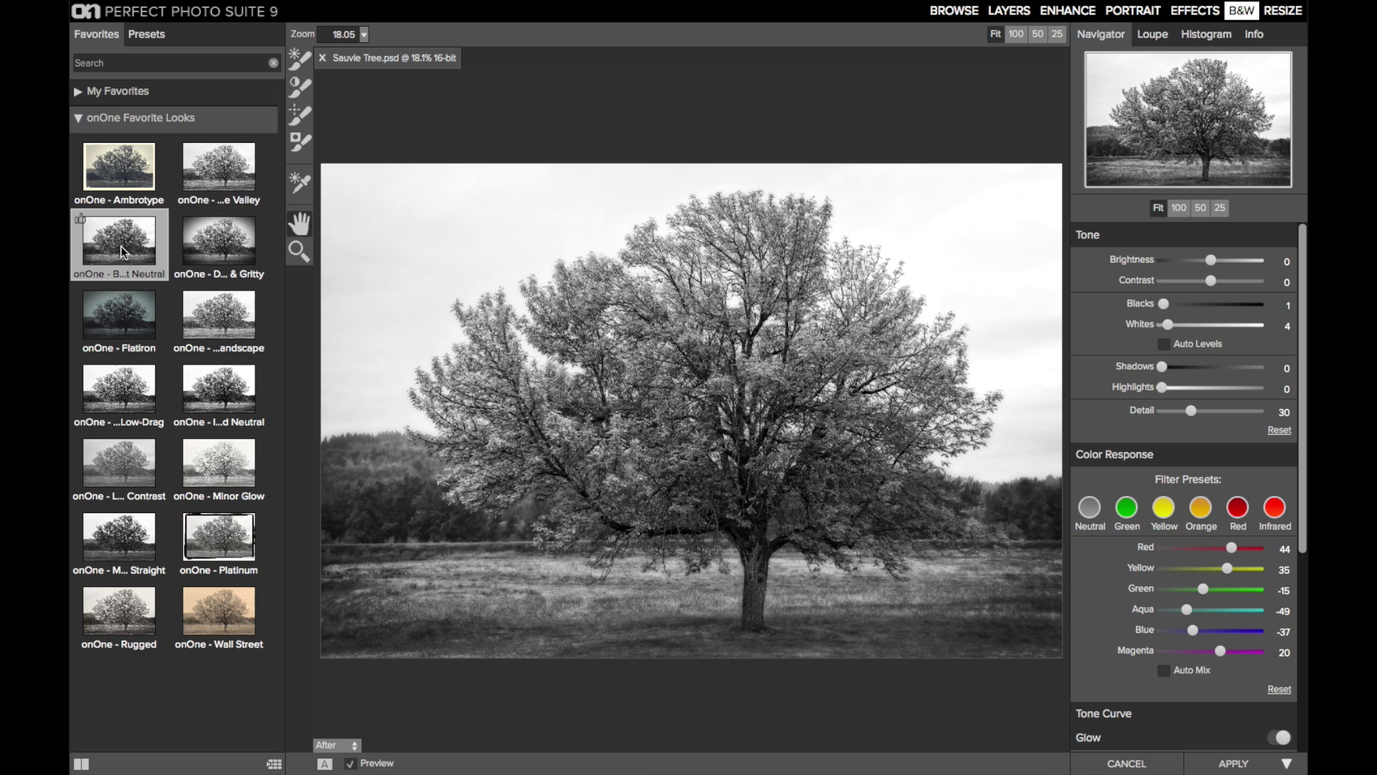
key("ctrl+Left")
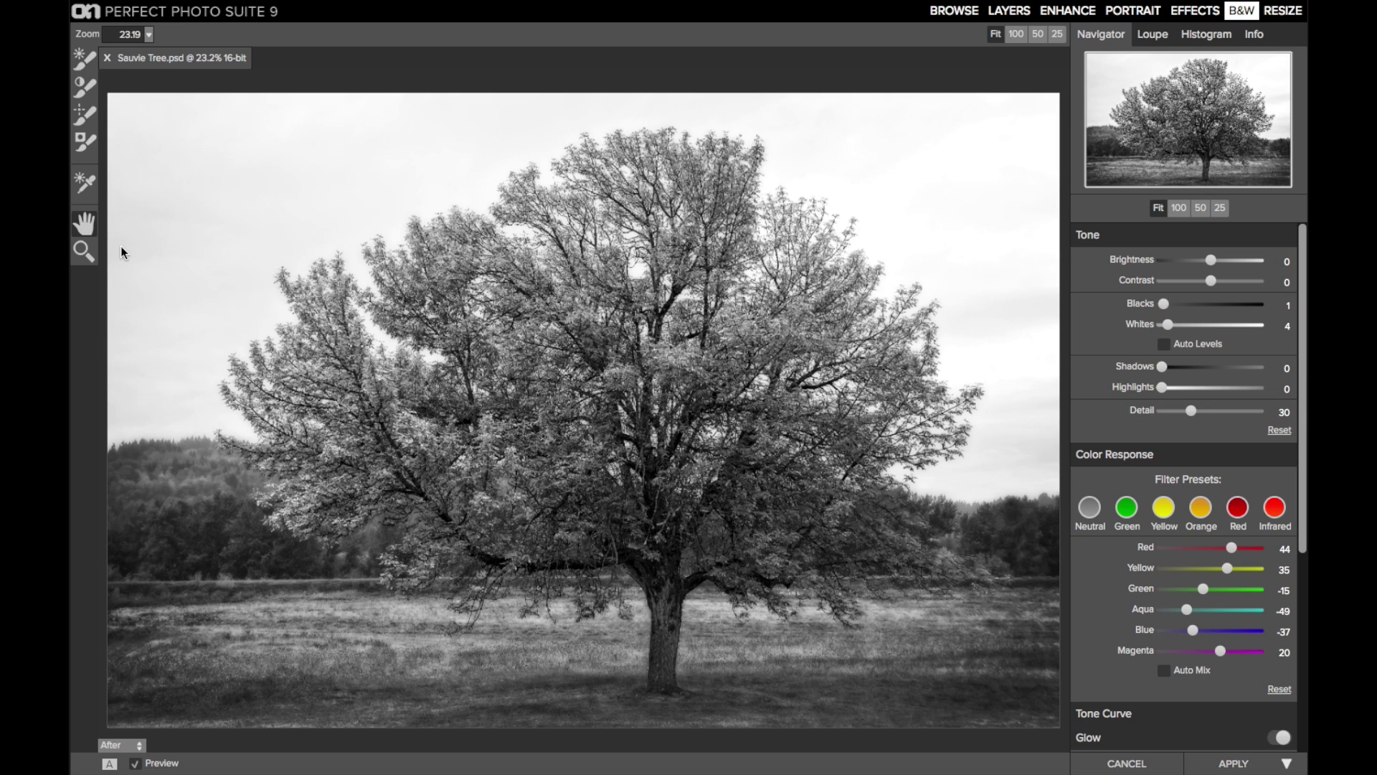
Turn off the look's vignette, lower its blending opacity to 65 and apply the B&W treatment
scroll(1172, 513, "down", 1)
scroll(1171, 511, "down", 10)
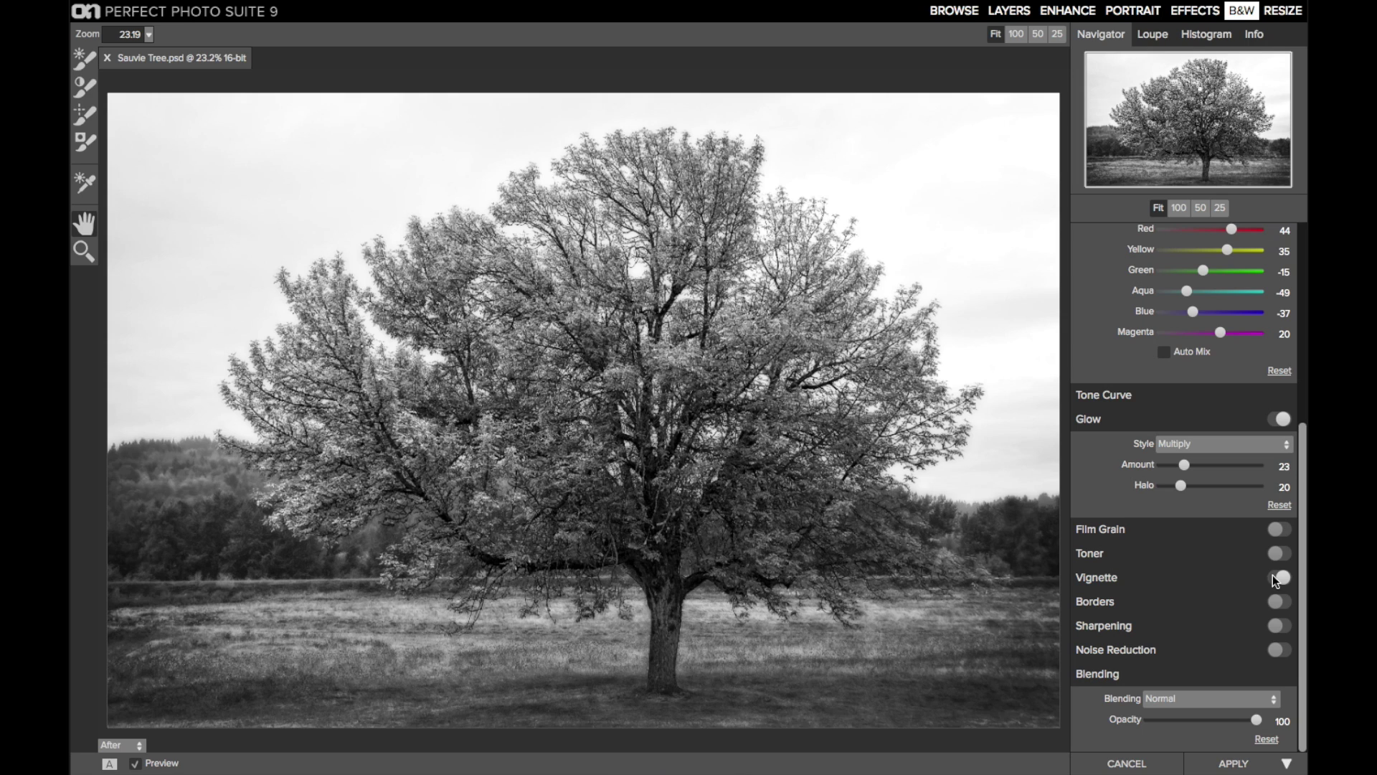
left_click(1276, 580)
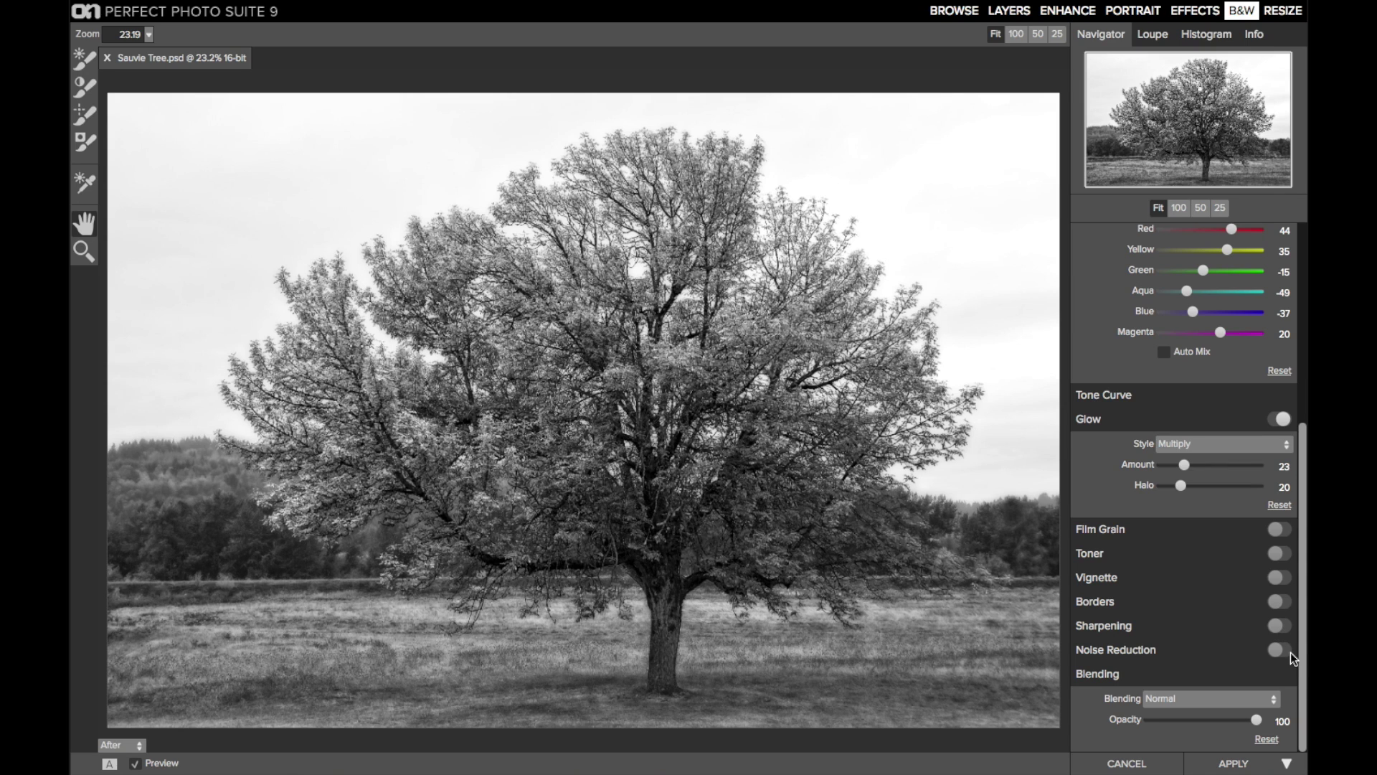
left_click_drag(1258, 726, 1218, 724)
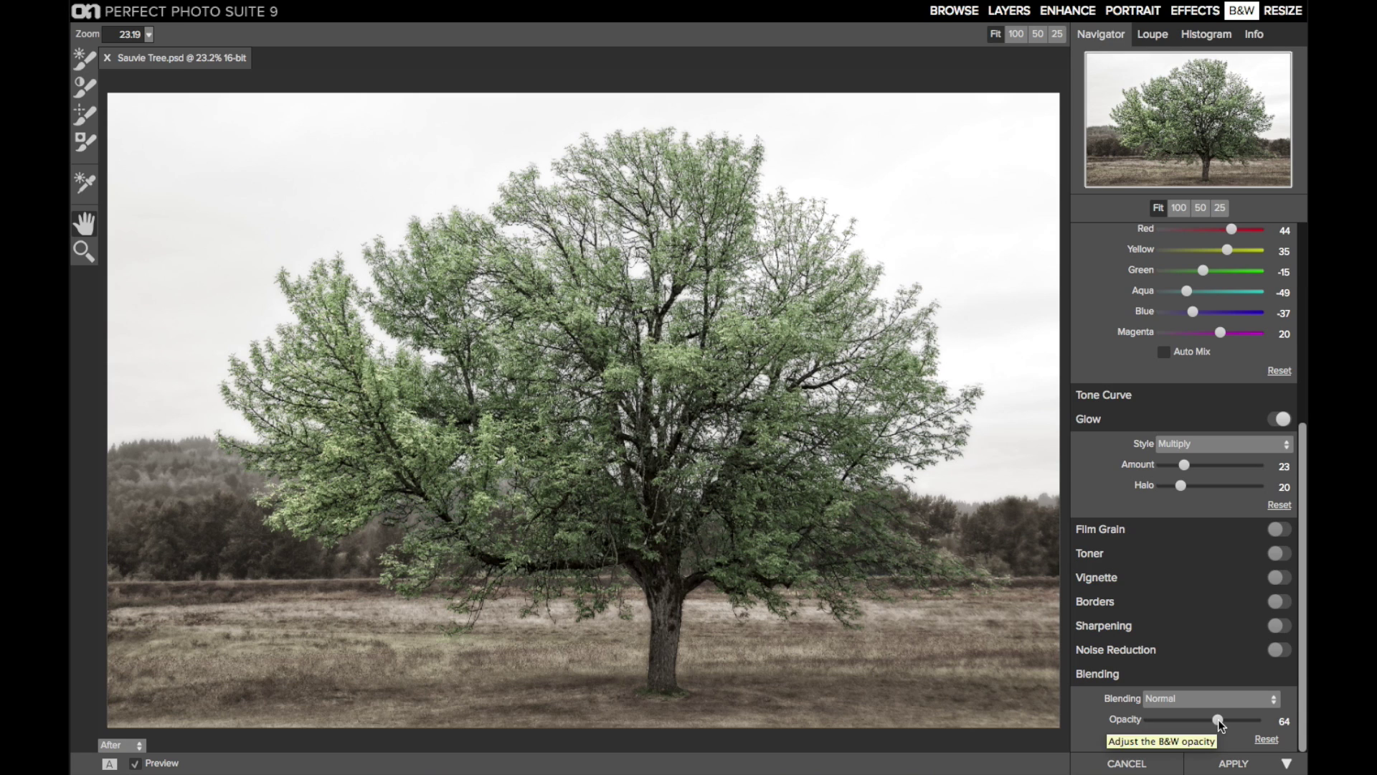
left_click_drag(1220, 725, 1218, 723)
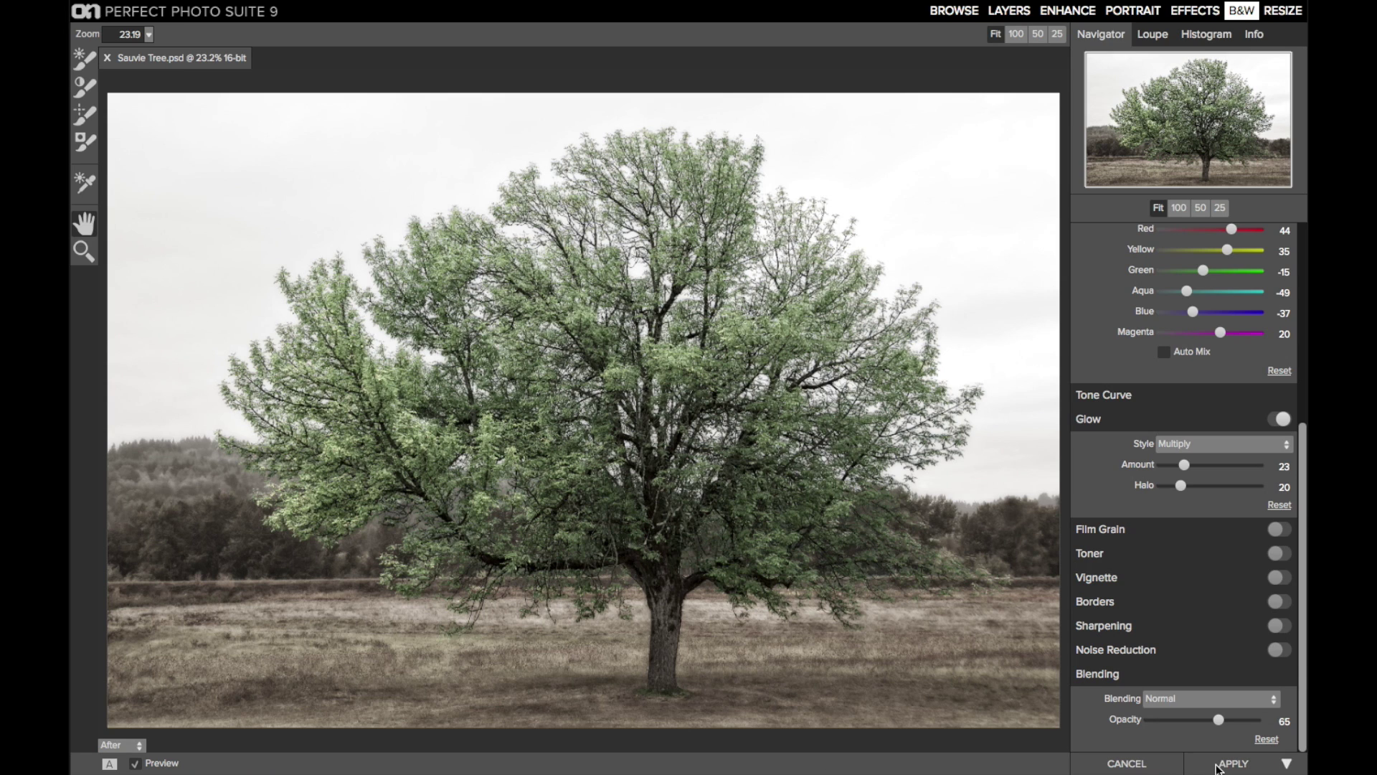
left_click(1218, 765)
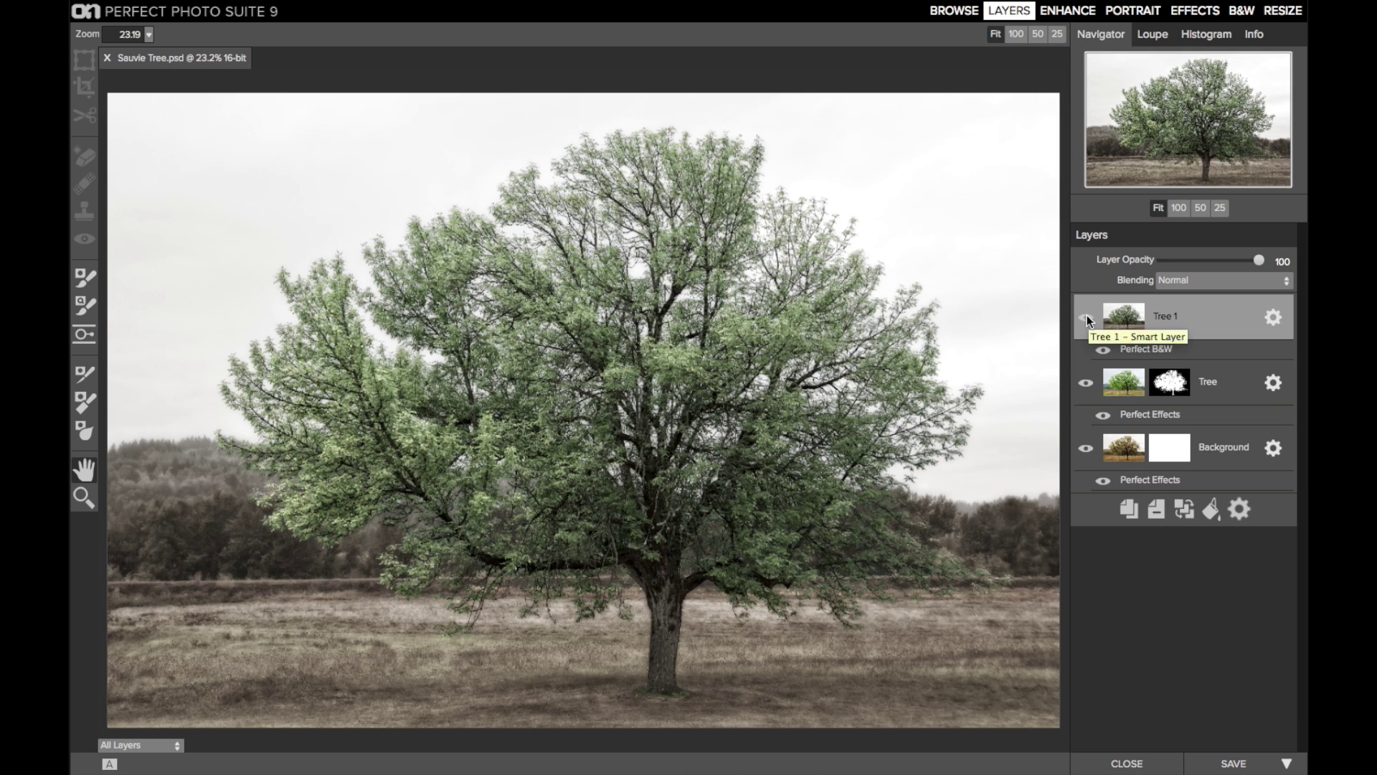
Toggle the Tree 1 layer's visibility to compare the image with and without the B&W treatment
left_click(1086, 315)
left_click(1087, 316)
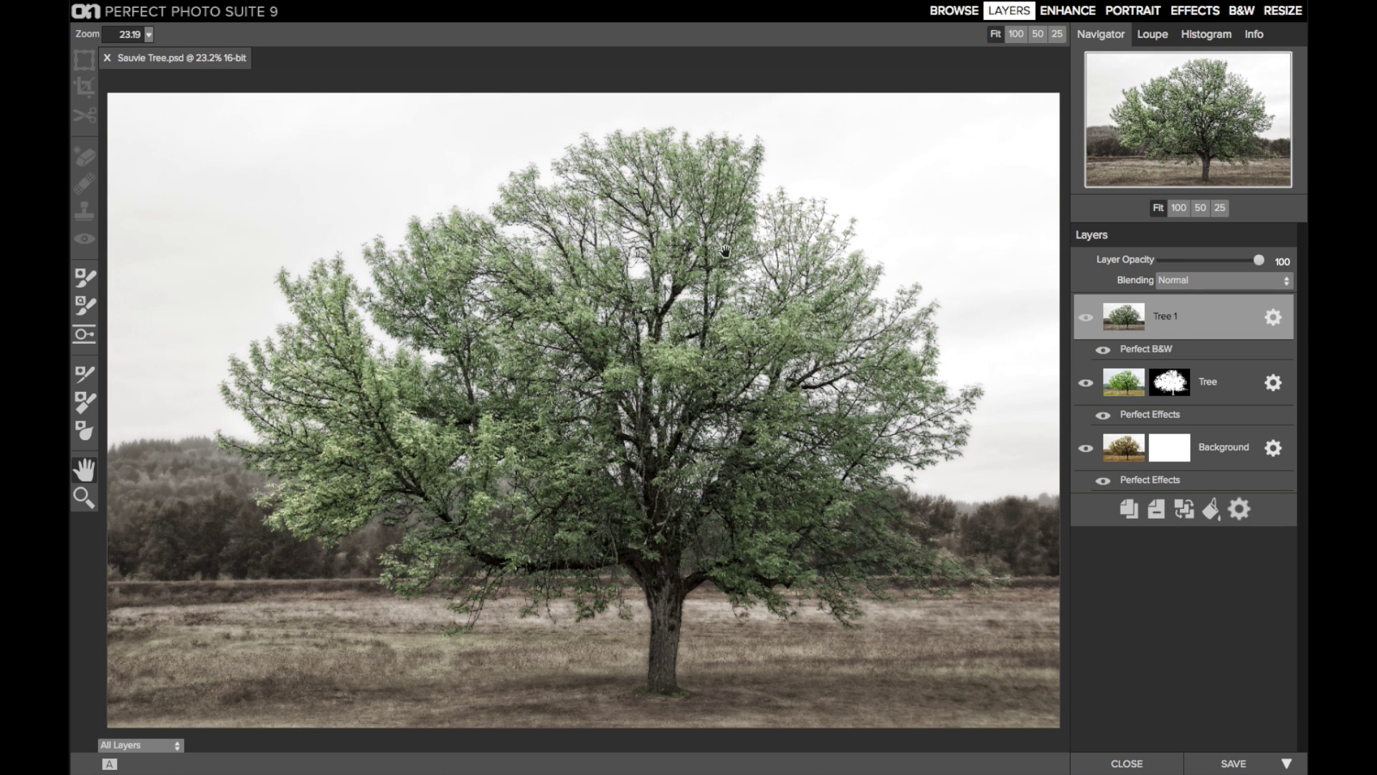
left_click(1086, 317)
left_click(1085, 317)
left_click(1085, 317)
left_click(1085, 317)
left_click(1085, 317)
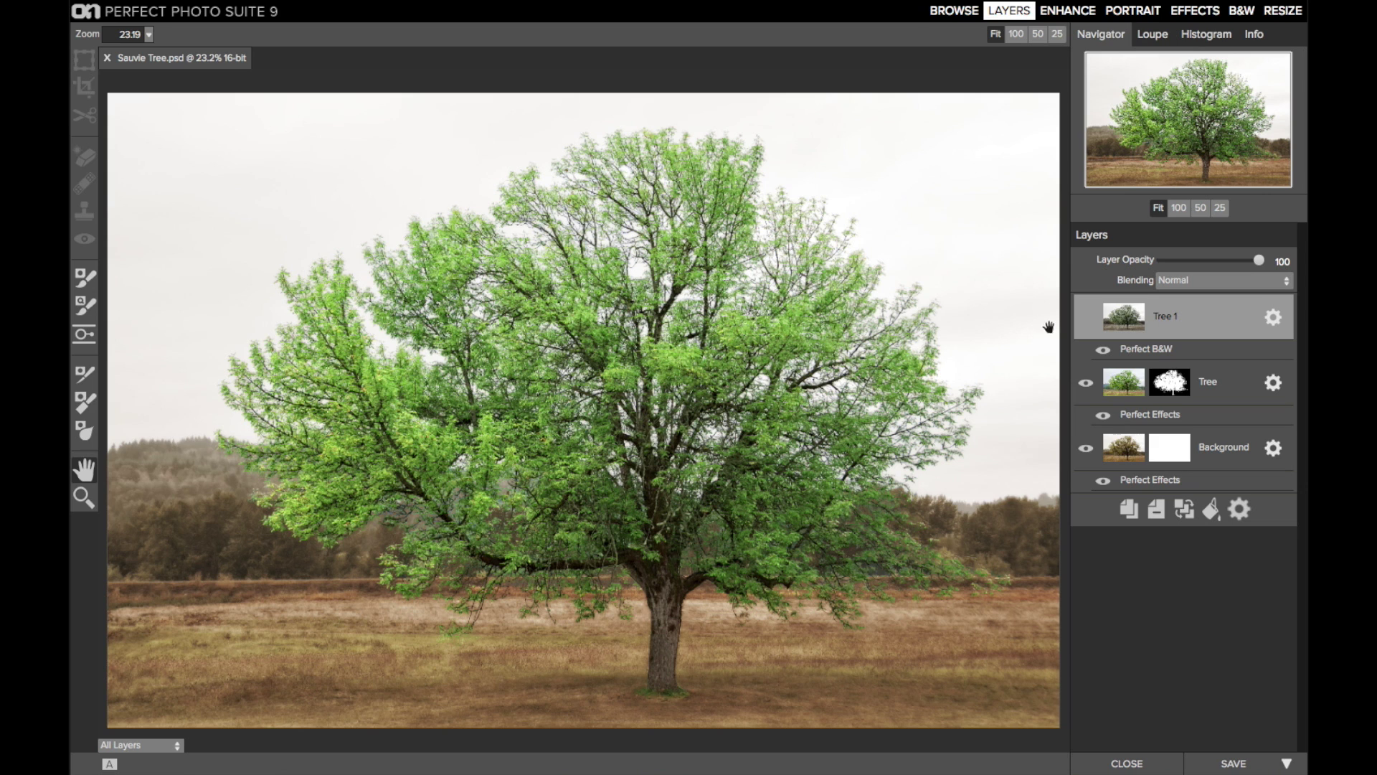
left_click(1088, 317)
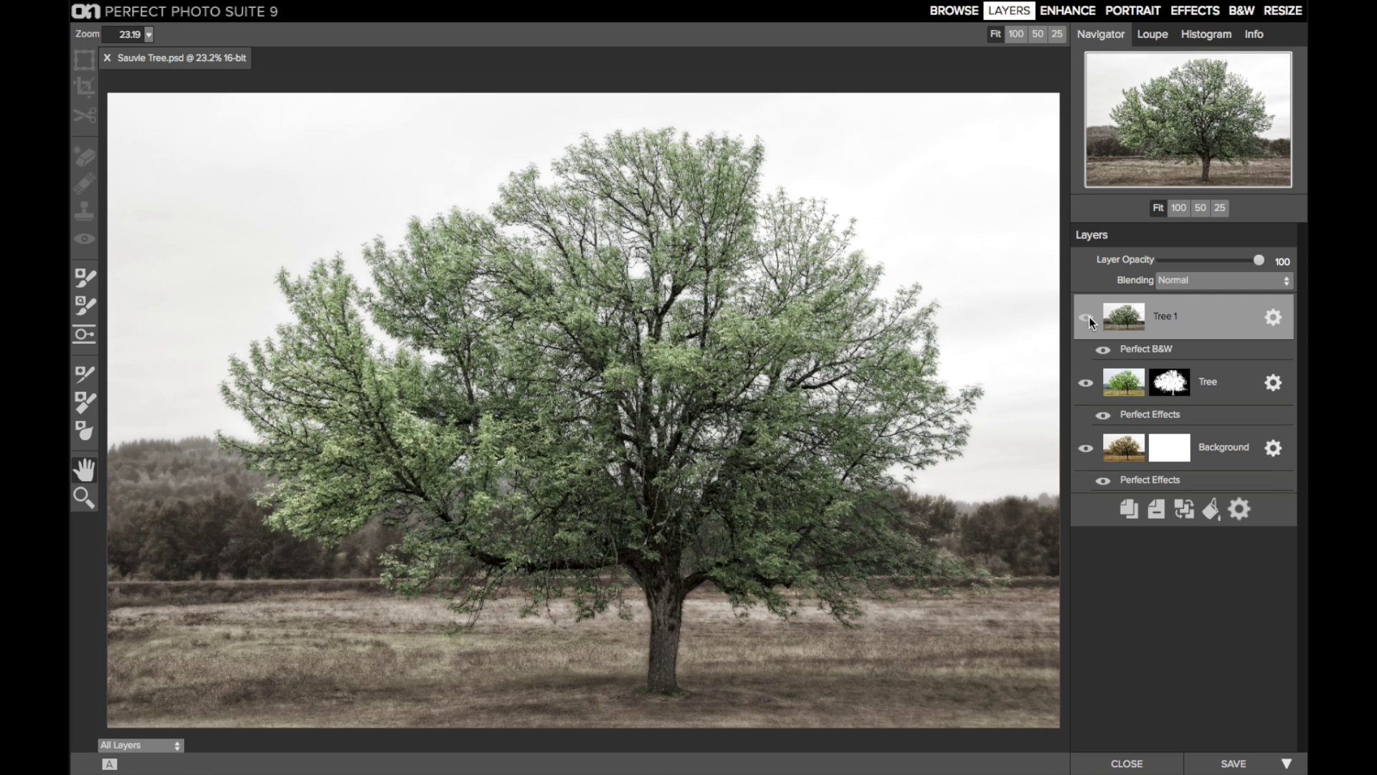
Copy the mask of the Tree layer
left_click(1210, 382)
mouse_move(382, 6)
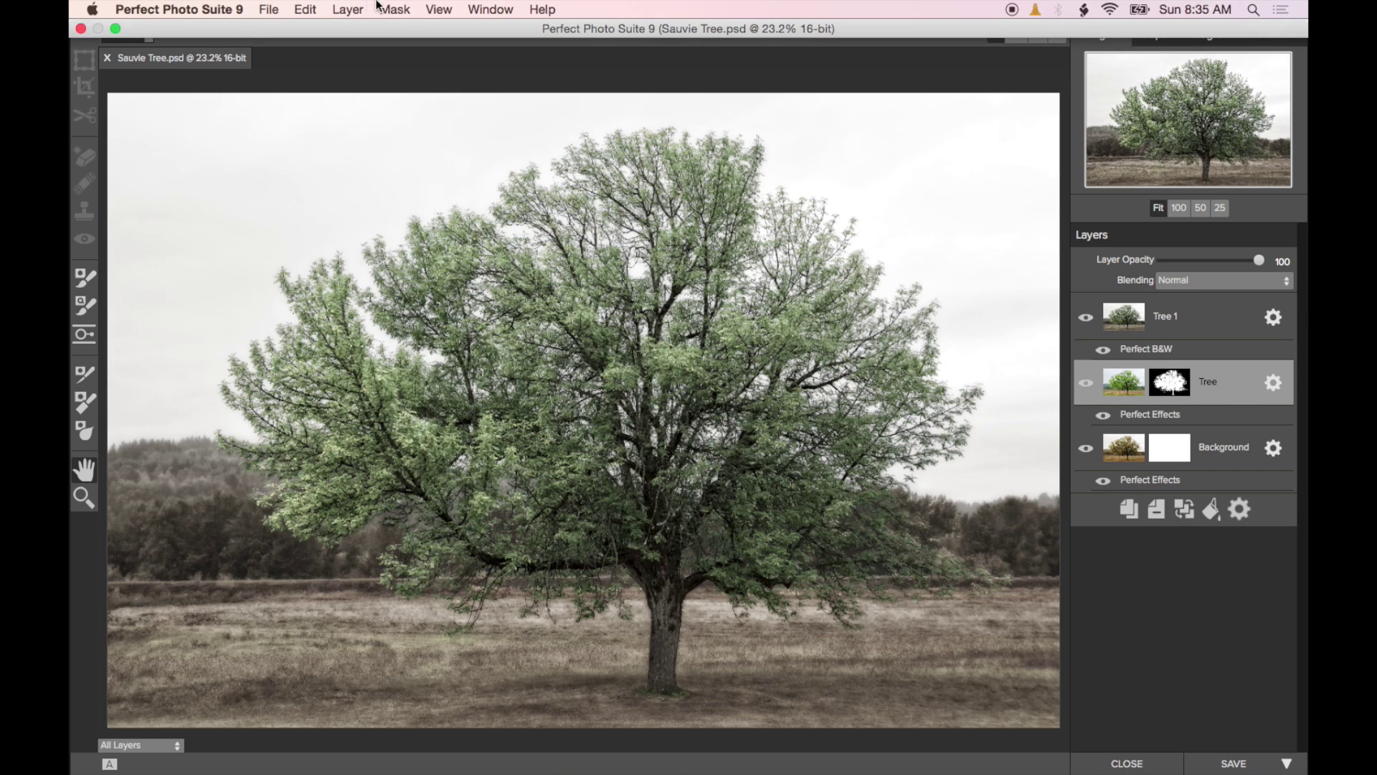
left_click(393, 9)
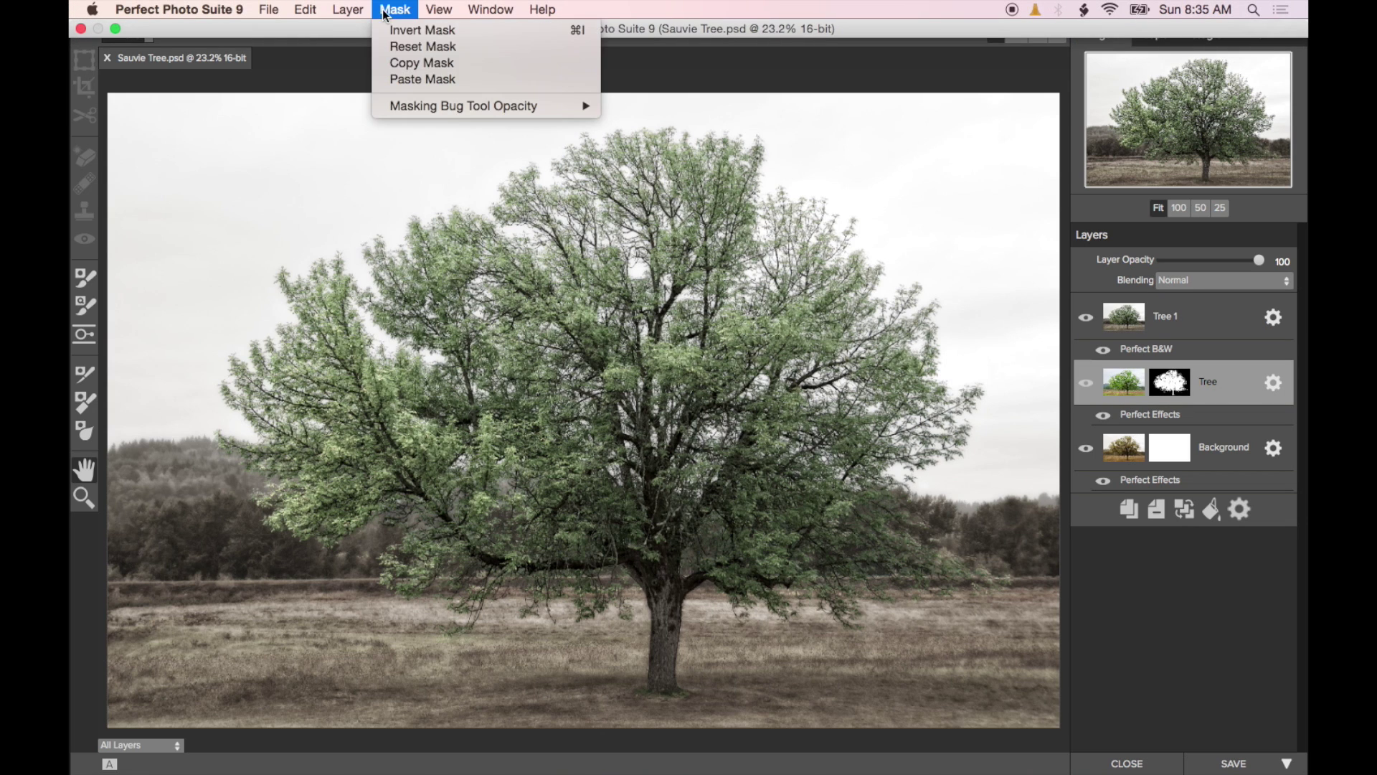
left_click(390, 63)
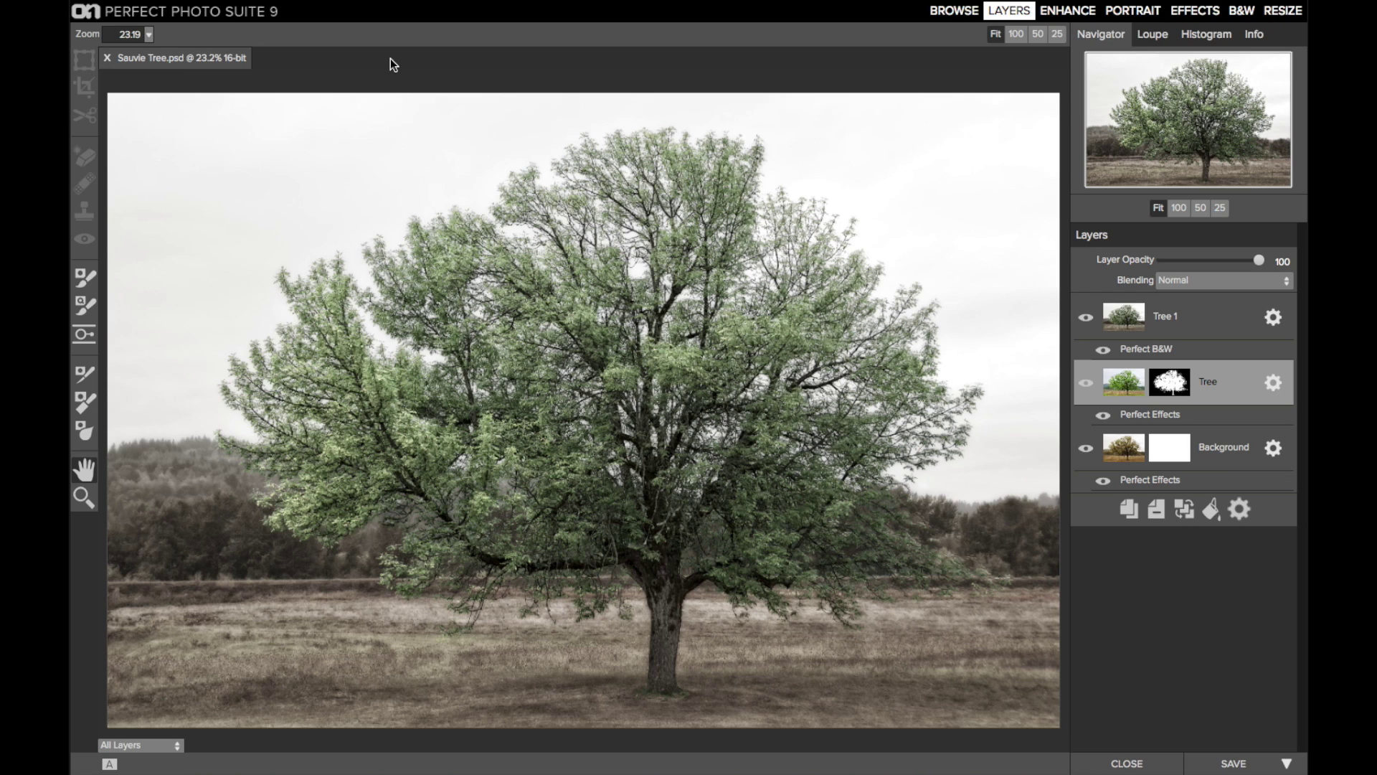
Paste the copied mask onto the Tree 1 layer and invert it so the B&W treatment affects only the background
left_click(1185, 317)
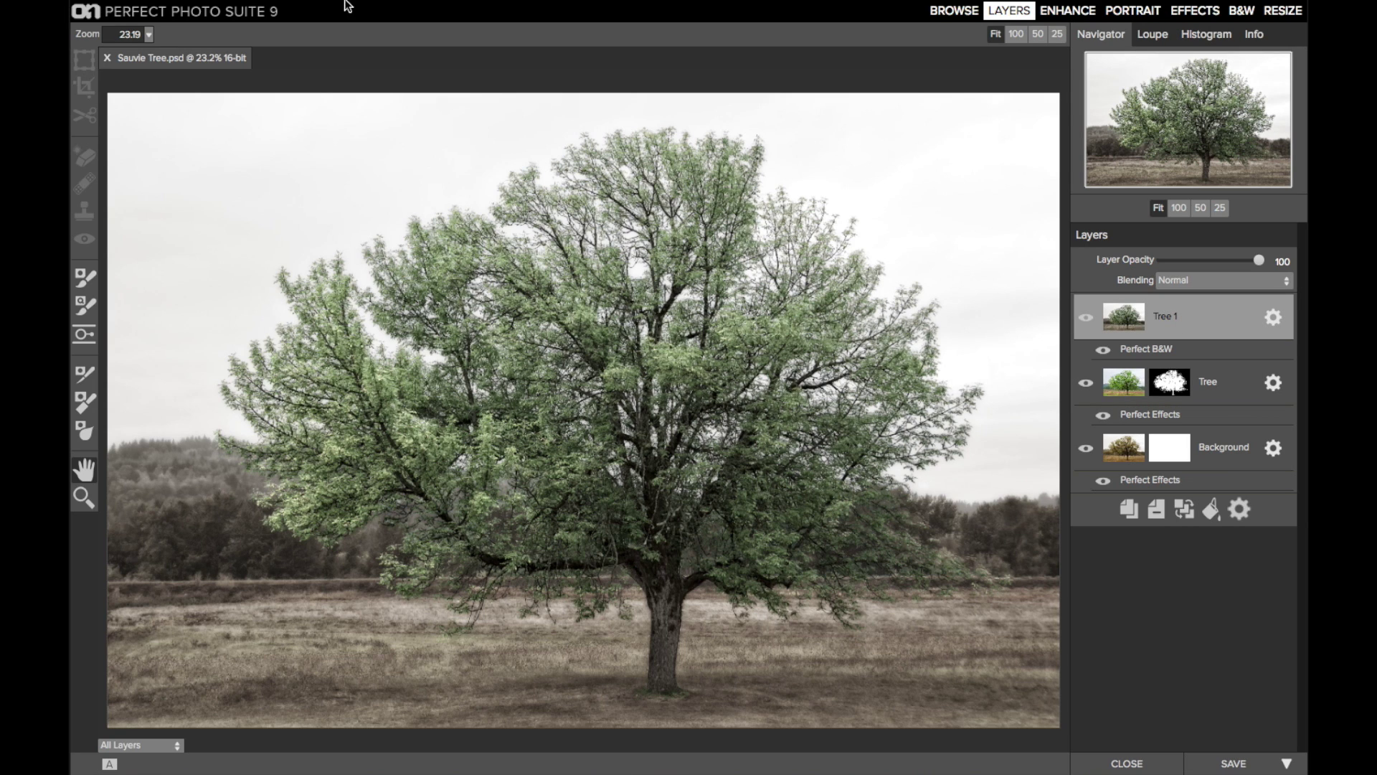
mouse_move(347, 6)
left_click(391, 9)
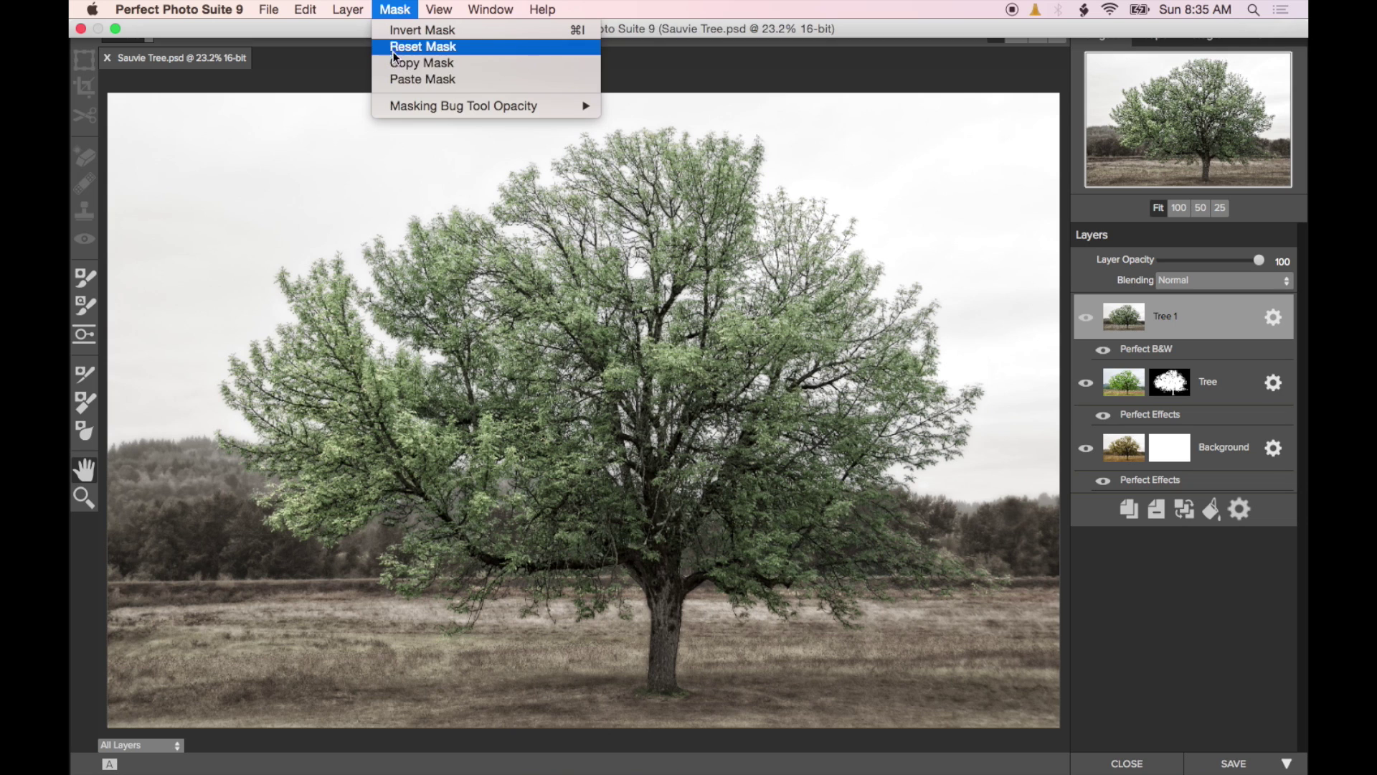
left_click(399, 79)
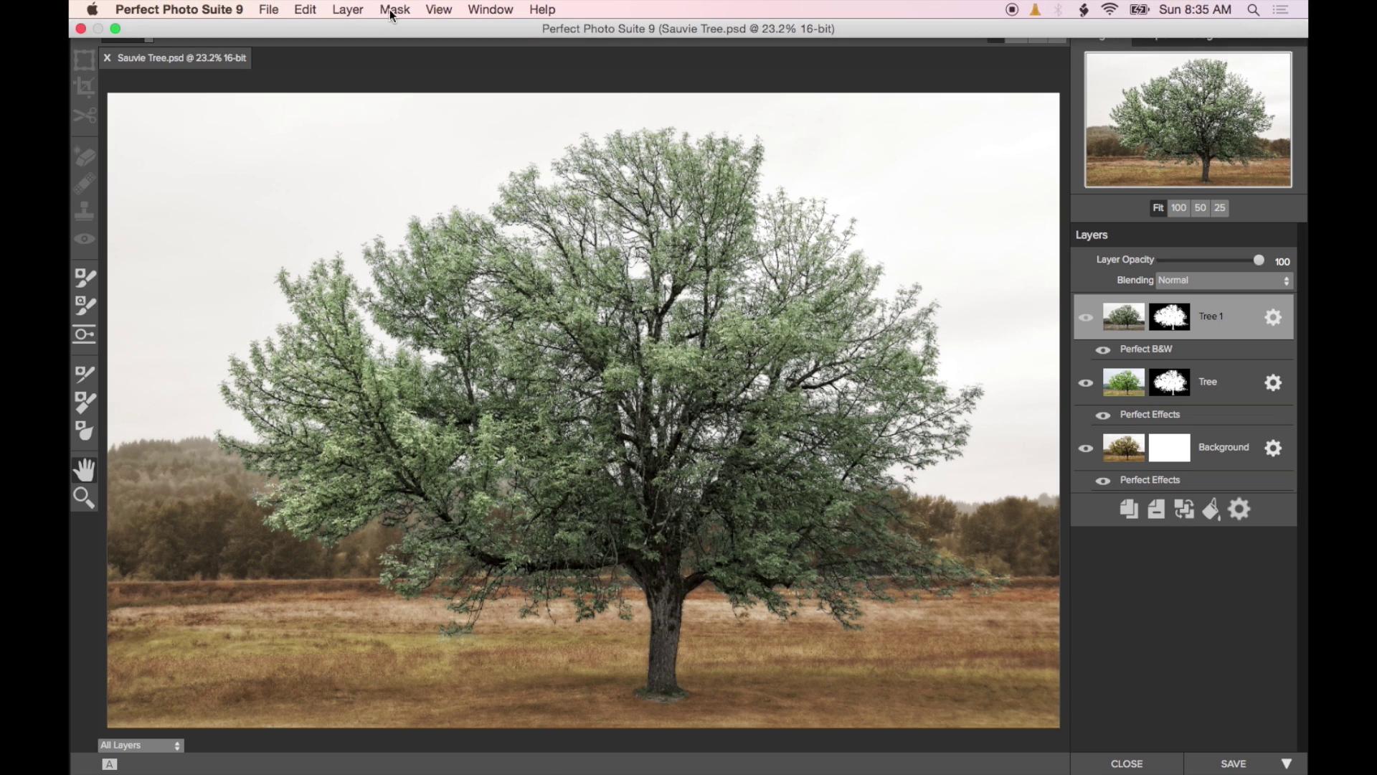
left_click(391, 10)
left_click(389, 27)
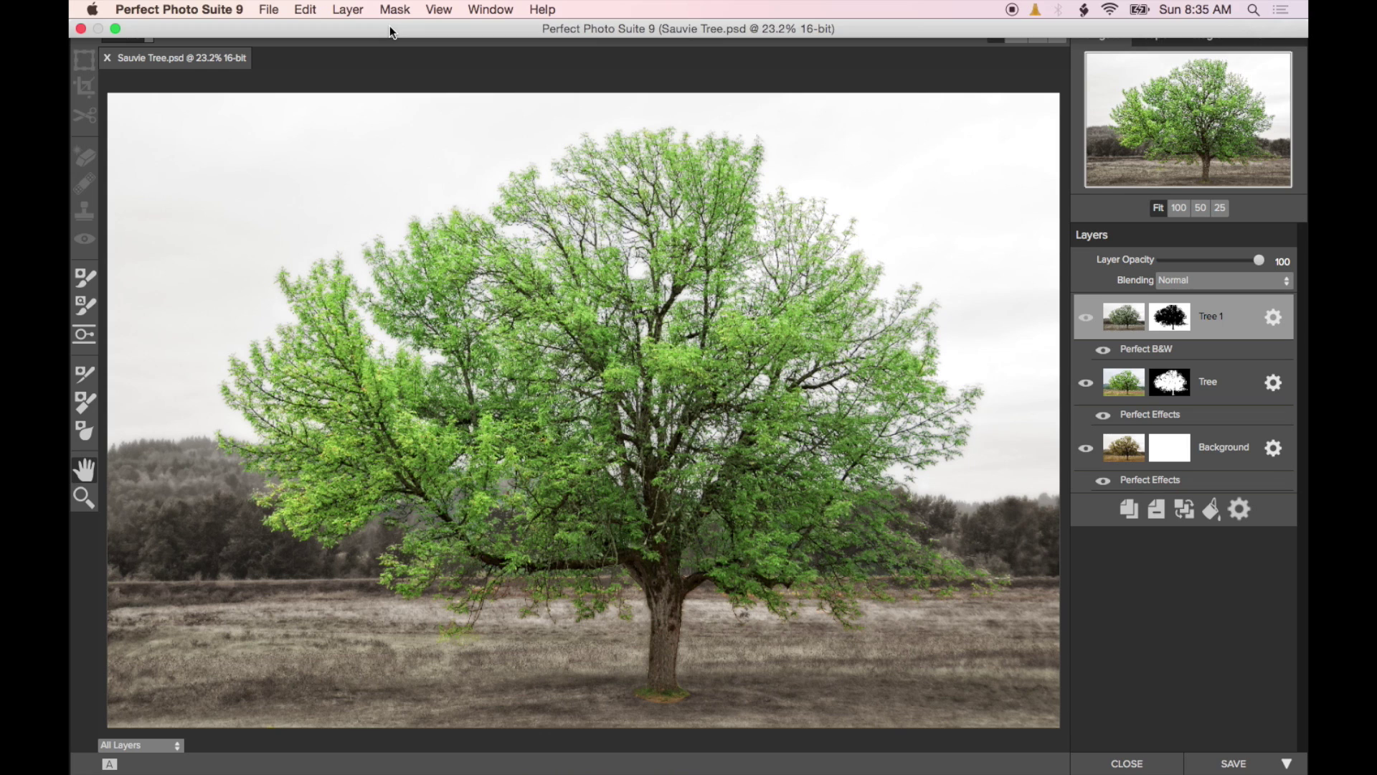
Set the Masking Brush to size 1000 and opacity 26, and try a Paint Out stroke across the field beneath the tree
left_click(92, 275)
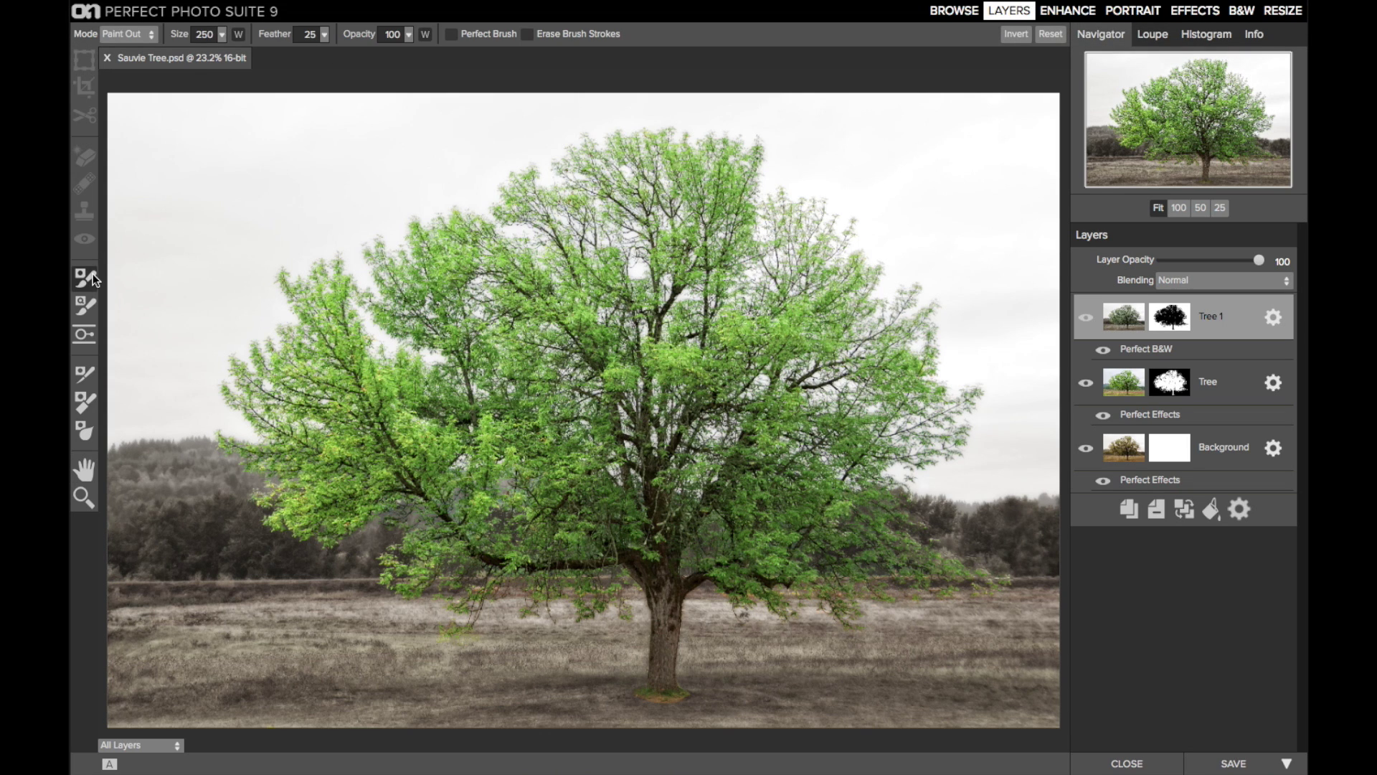
left_click_drag(360, 34, 366, 37)
key("bracketright")
key("bracketright")
key("bracketright")
key("bracketright")
key("bracketright")
key("bracketright")
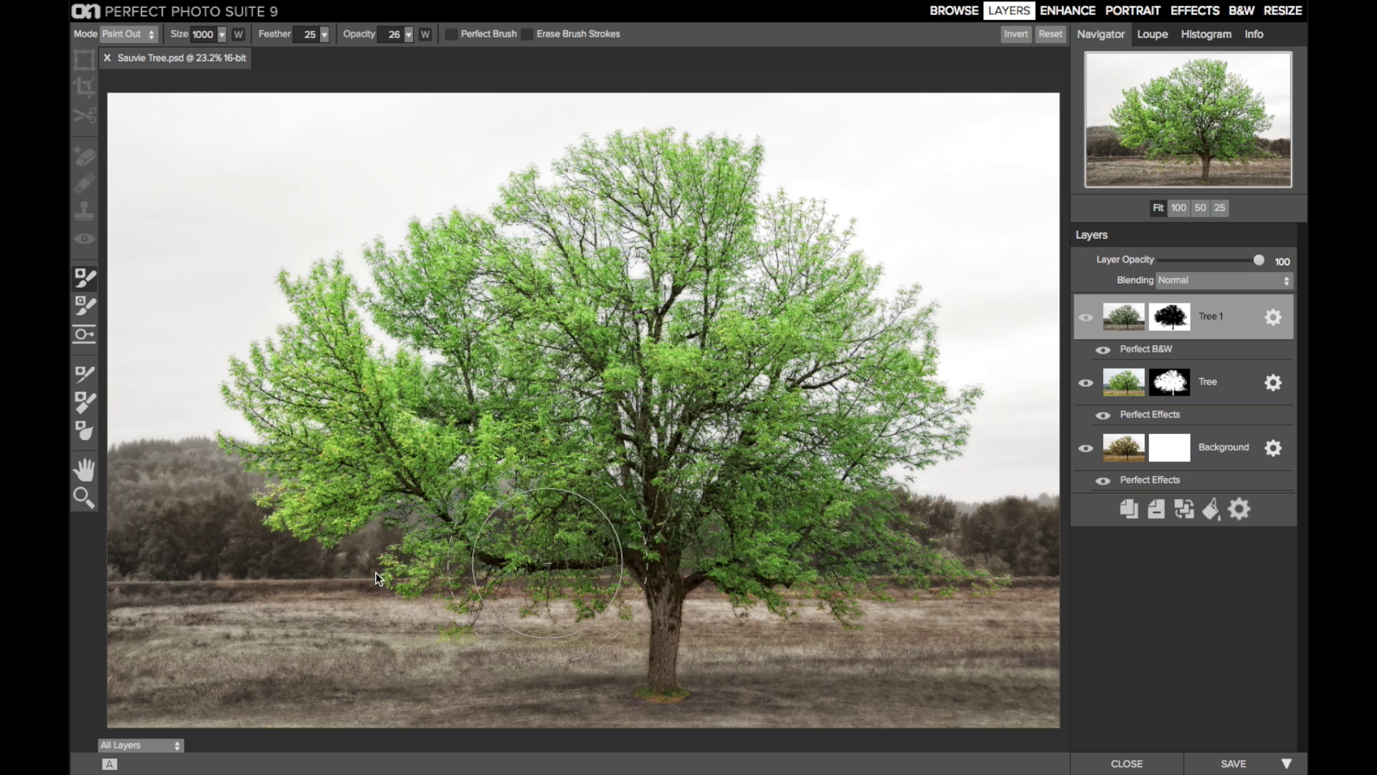
left_click_drag(697, 681, 781, 677)
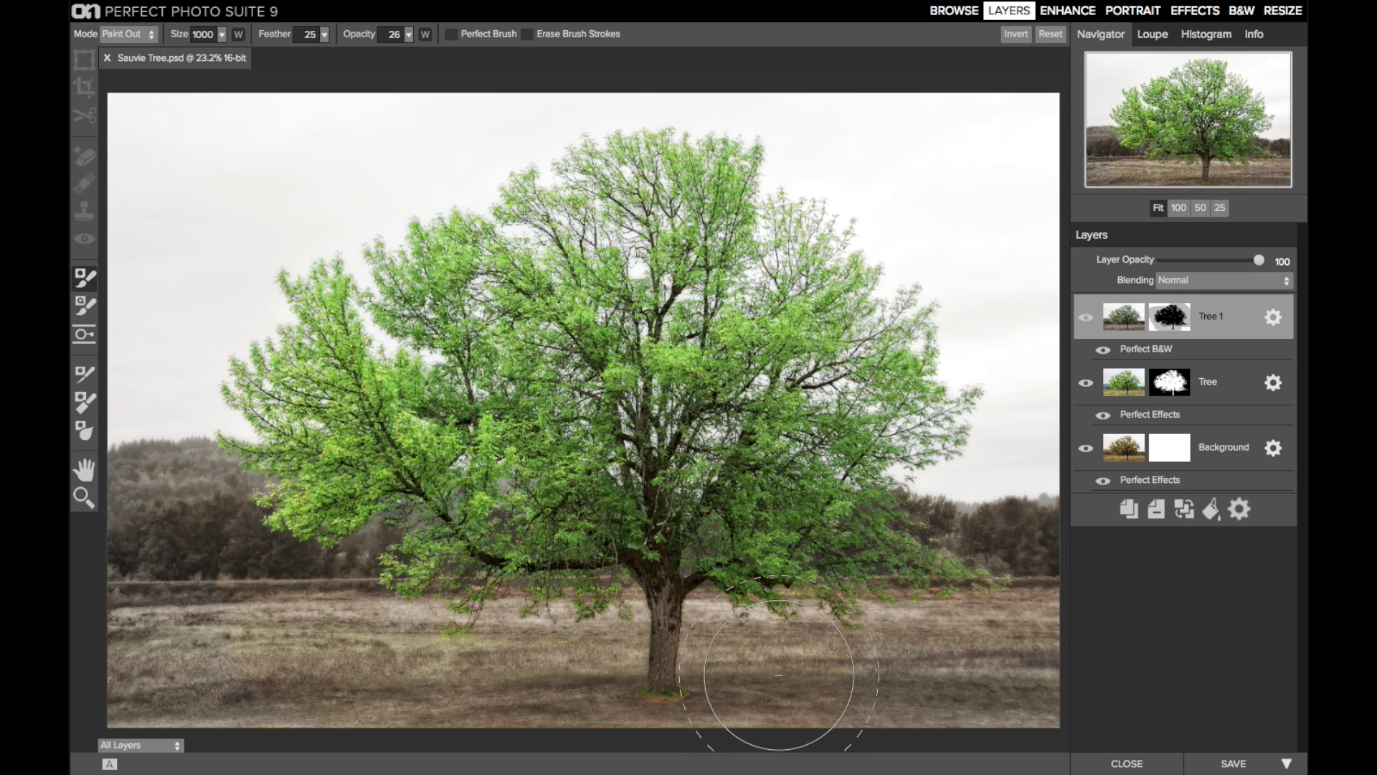
Switch the brush to Paint In and paint over the whole tree to bring back part of the B&W treatment
left_click(149, 35)
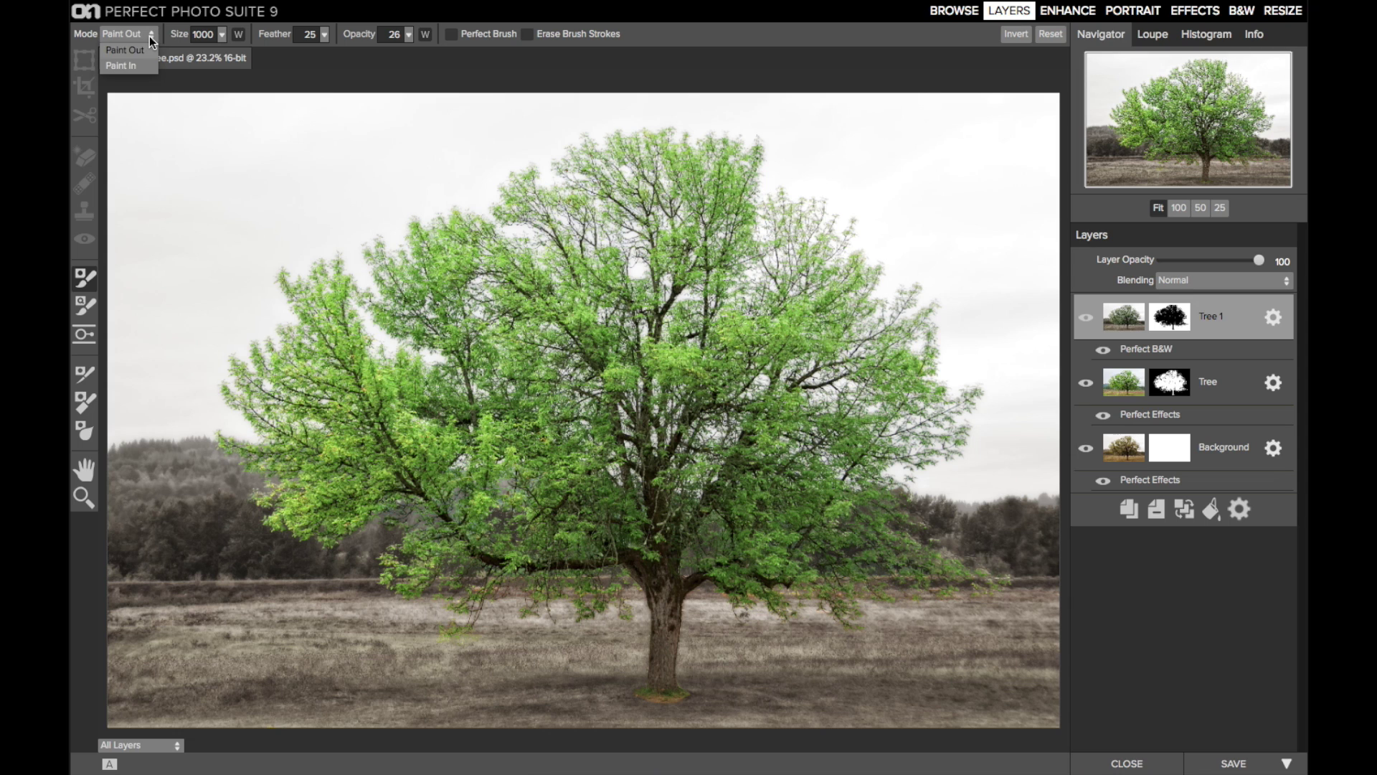
left_click(122, 65)
mouse_move(252, 165)
left_mouse_down()
mouse_move(793, 122)
mouse_move(492, 169)
mouse_move(369, 230)
mouse_move(1033, 274)
left_mouse_up()
mouse_move(922, 380)
left_mouse_down()
mouse_move(476, 357)
mouse_move(415, 450)
mouse_move(984, 440)
mouse_move(601, 549)
mouse_move(885, 591)
mouse_move(629, 689)
mouse_move(545, 553)
mouse_move(902, 515)
mouse_move(536, 631)
mouse_move(424, 624)
left_mouse_up()
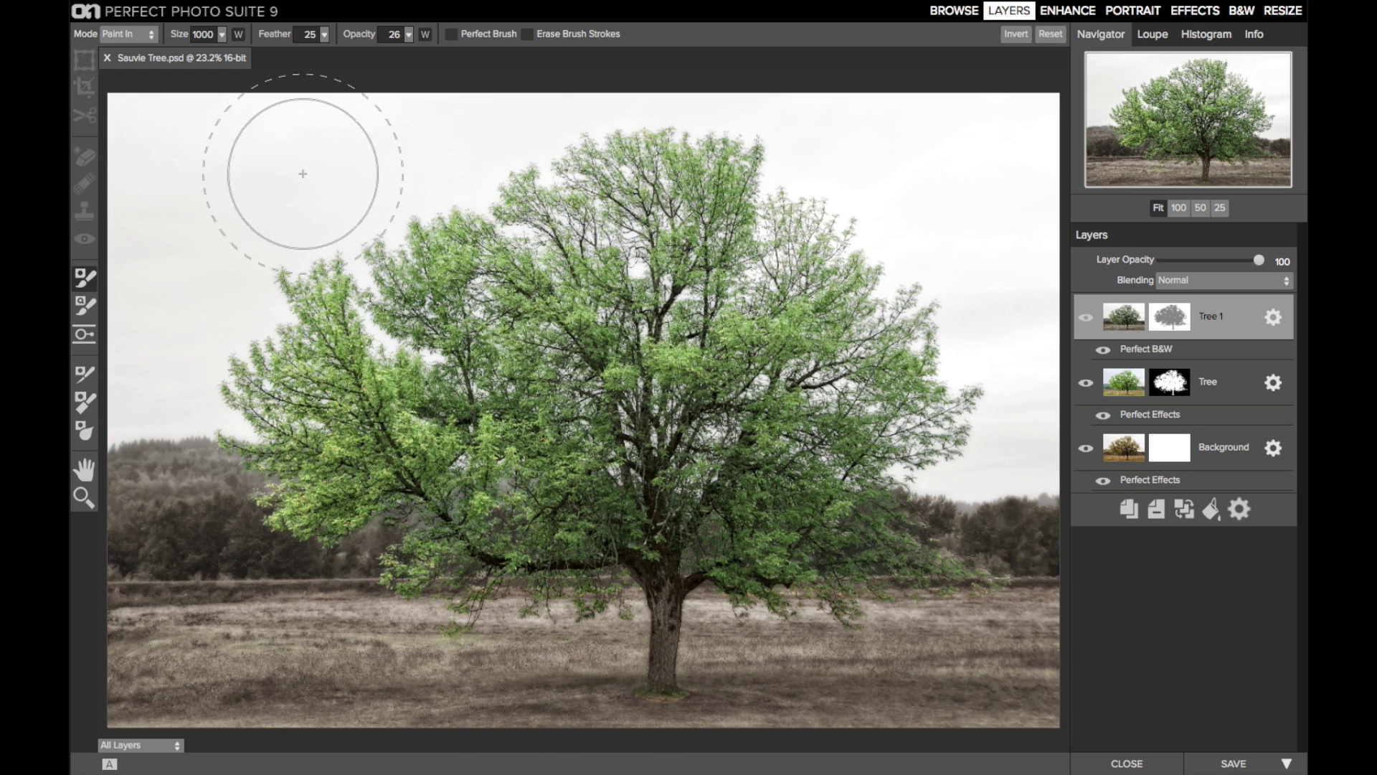
Reduce the Paint In brush to size 175
key("bracketleft")
key("bracketleft")
key("bracketleft")
key("bracketleft")
key("bracketleft")
key("bracketleft")
key("bracketleft")
key("bracketleft")
key("bracketleft")
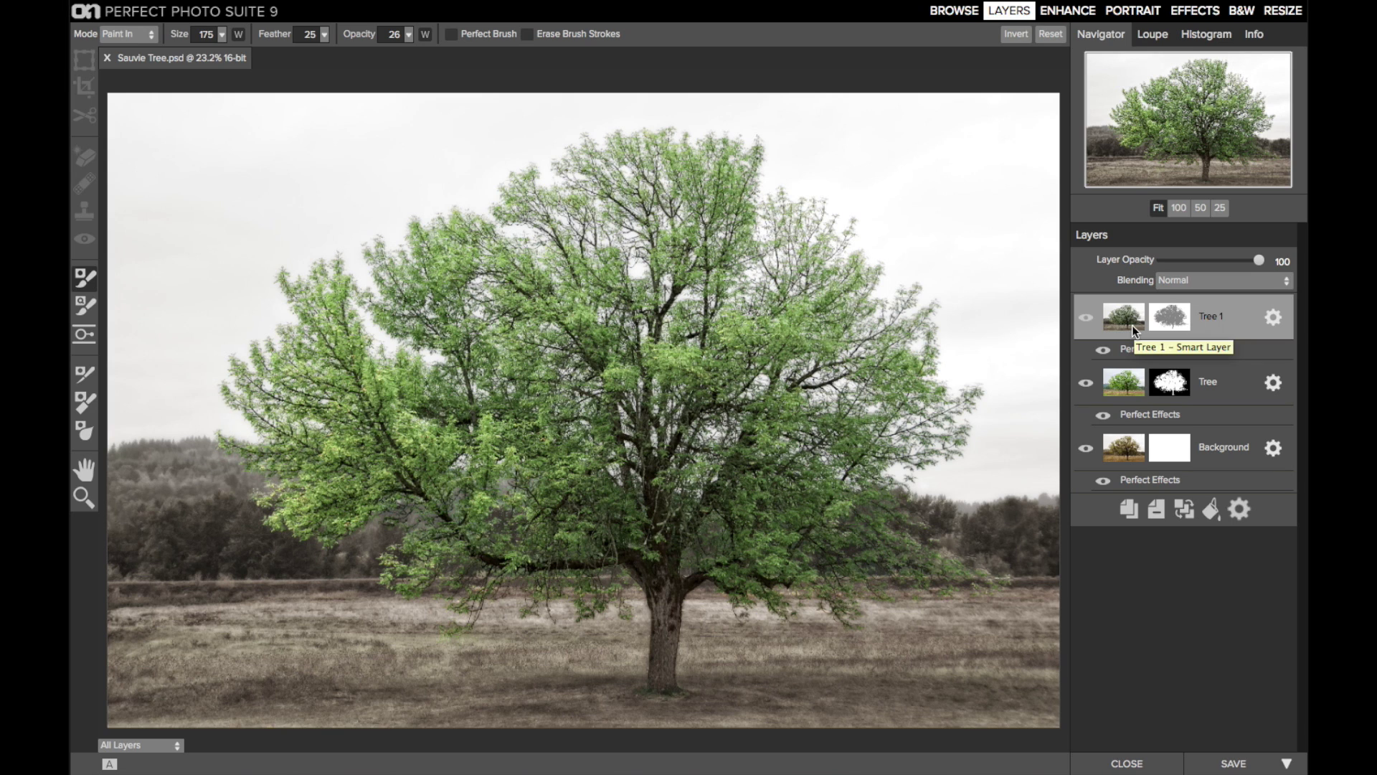
Set the brush feather to 13 and size to 700, and paint more of the B&W treatment in over the tree
left_click_drag(279, 38, 263, 38)
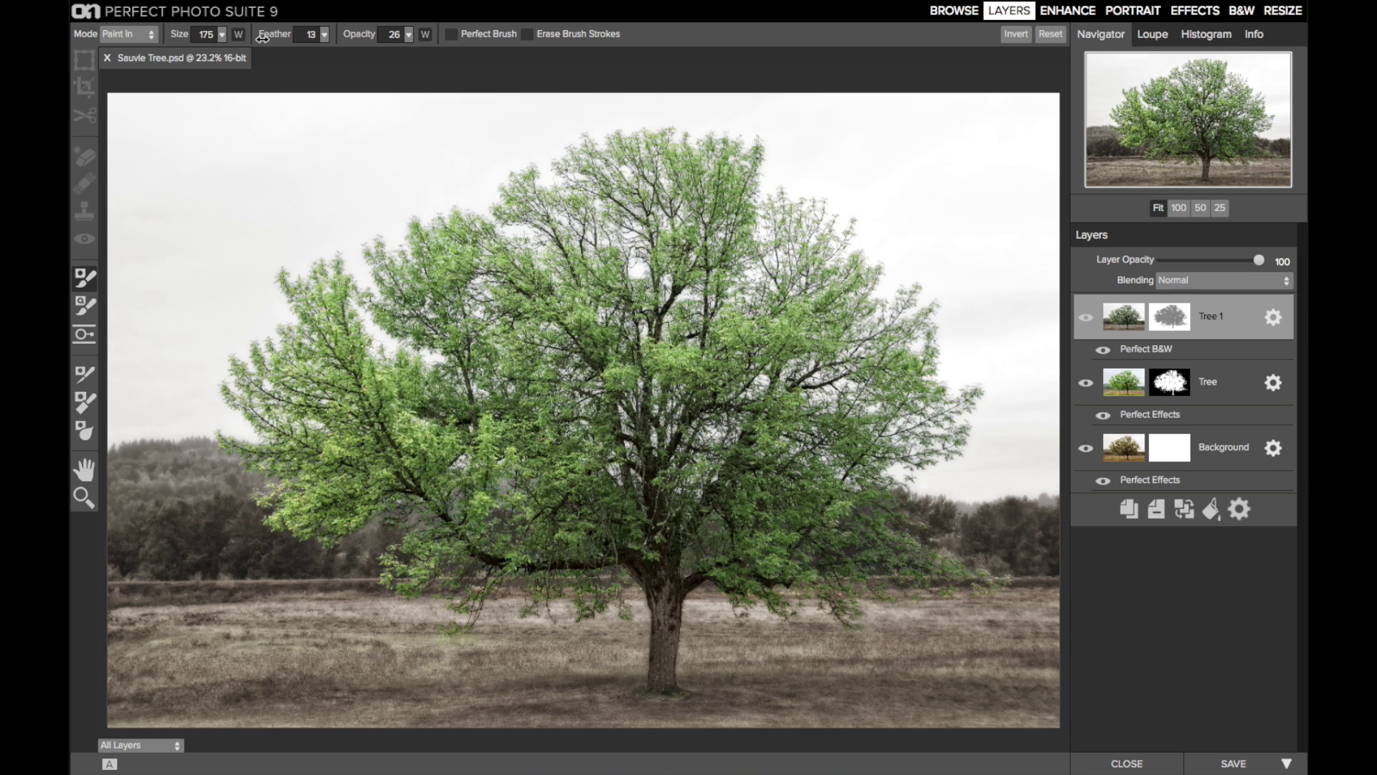
key("bracketright")
key("bracketright")
key("bracketright")
key("bracketright")
key("bracketright")
key("bracketright")
key("bracketright")
key("bracketright")
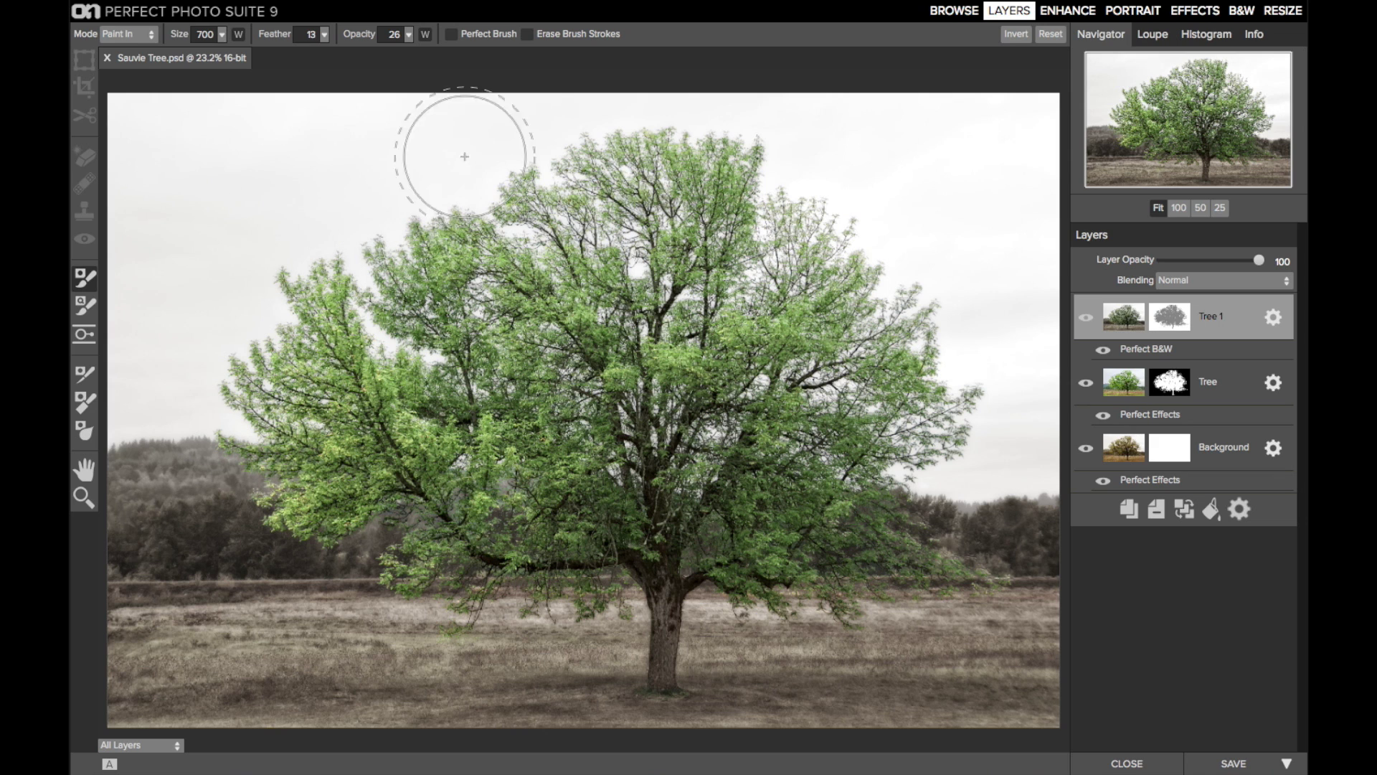
mouse_move(511, 231)
left_mouse_down()
mouse_move(574, 276)
mouse_move(1014, 292)
mouse_move(292, 292)
mouse_move(370, 373)
left_mouse_up()
mouse_move(724, 373)
left_mouse_down()
mouse_move(1089, 446)
mouse_move(203, 466)
mouse_move(186, 498)
mouse_move(1040, 594)
mouse_move(668, 619)
mouse_move(298, 611)
mouse_move(638, 592)
mouse_move(869, 611)
mouse_move(566, 675)
mouse_move(541, 659)
mouse_move(983, 588)
mouse_move(1011, 655)
left_mouse_up()
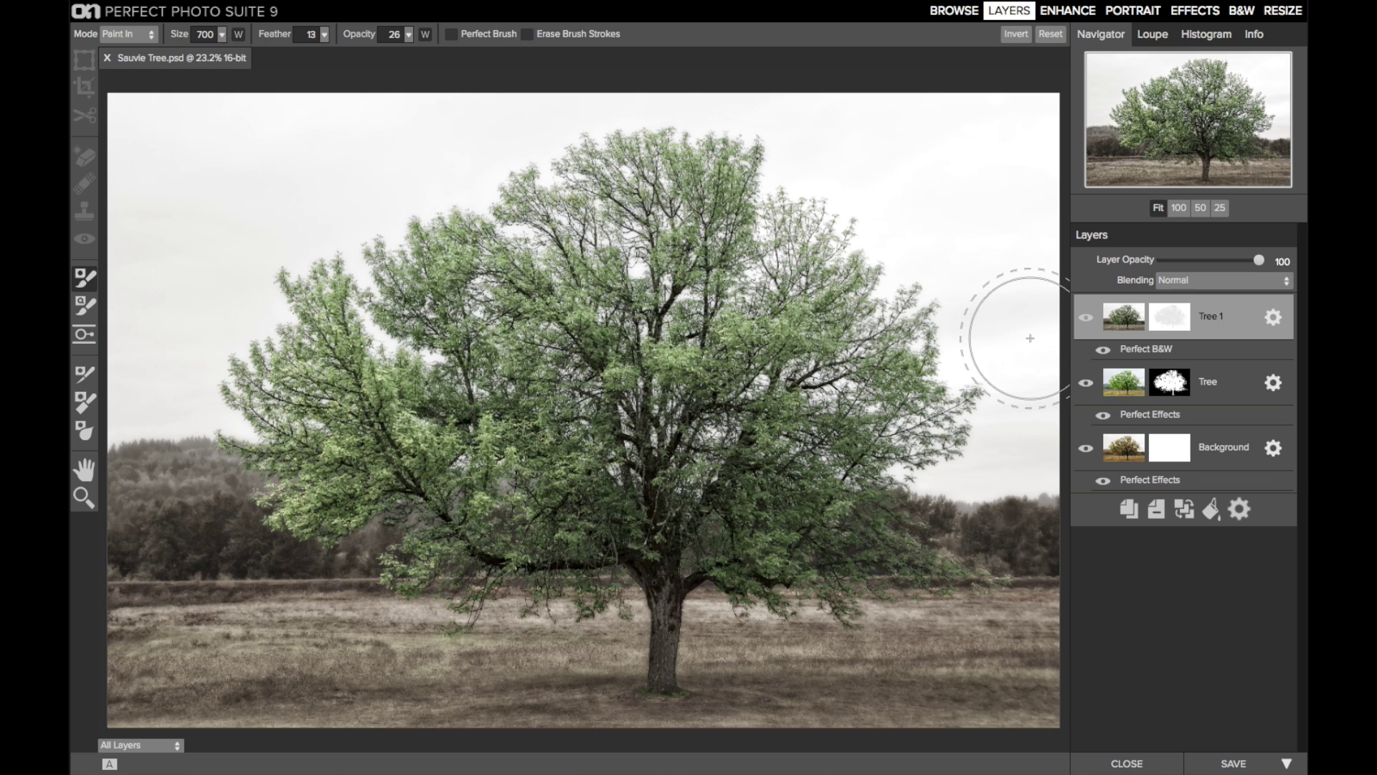
Add the Crumpled Paper.jpg texture from the onOne Extras paper textures to the image as a layer
key("ctrl+Left")
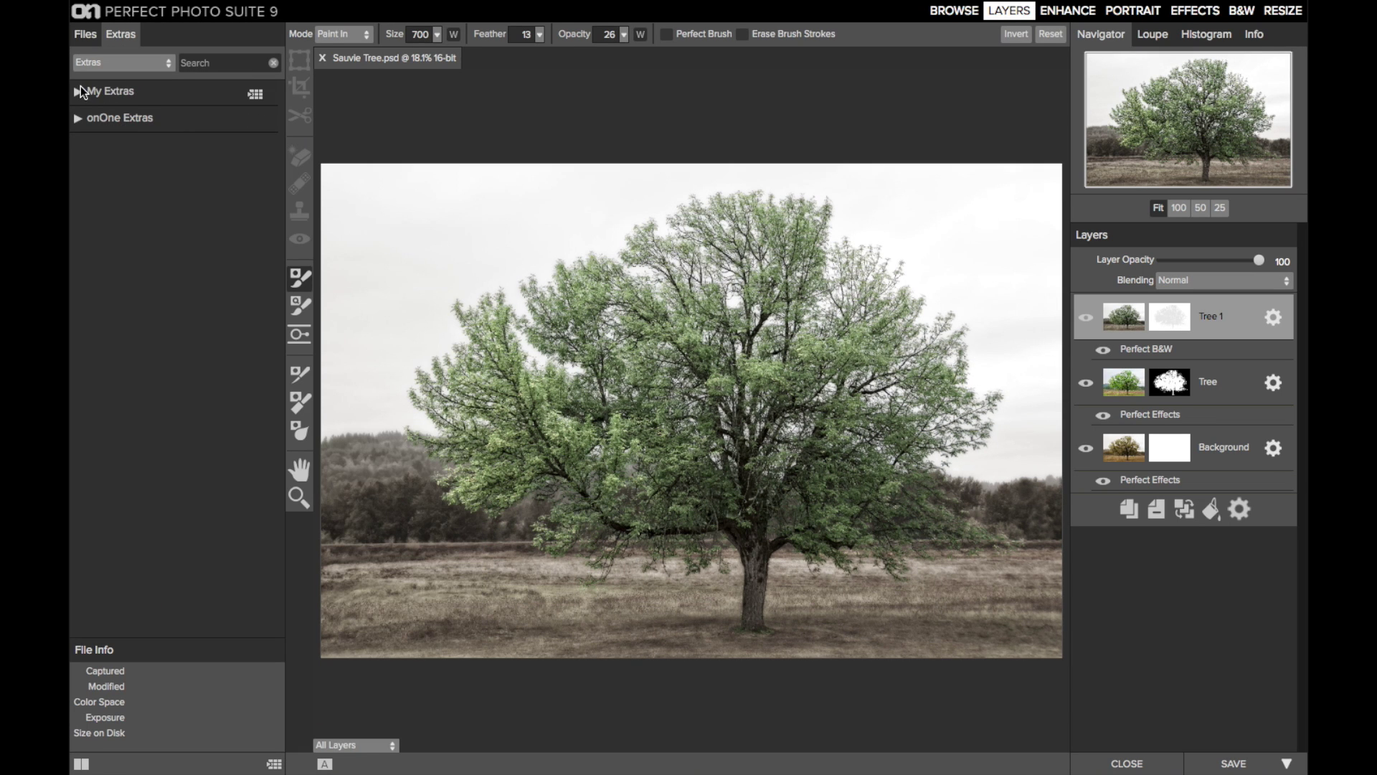
left_click(79, 118)
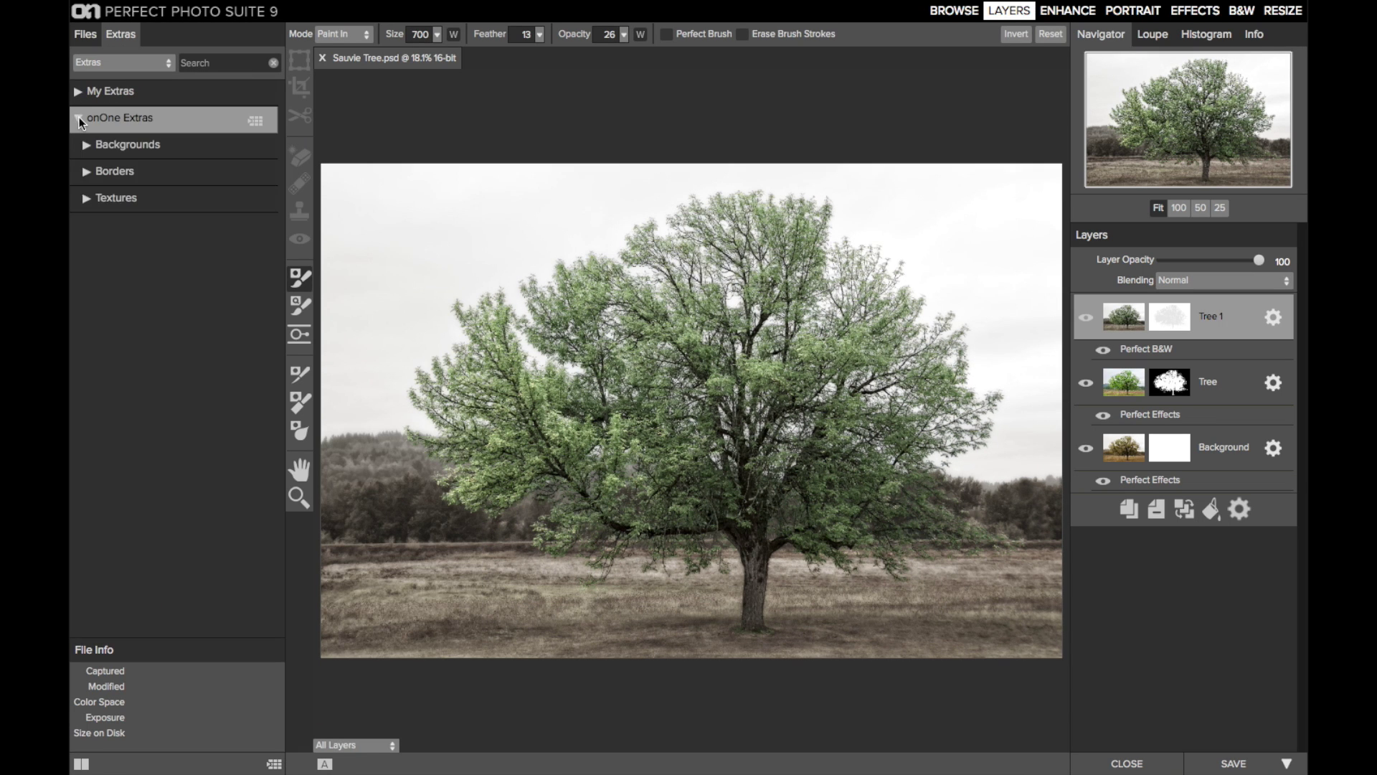
left_click(86, 202)
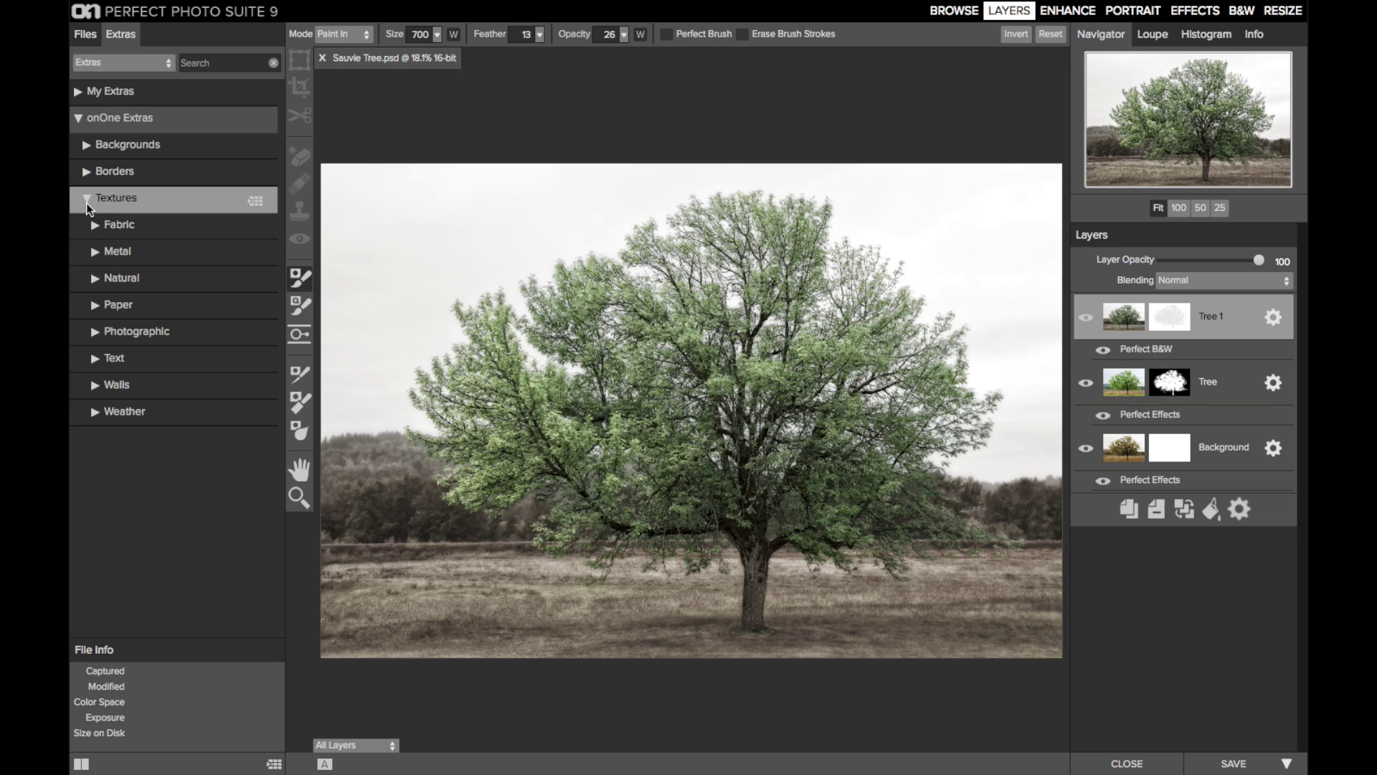
left_click(94, 310)
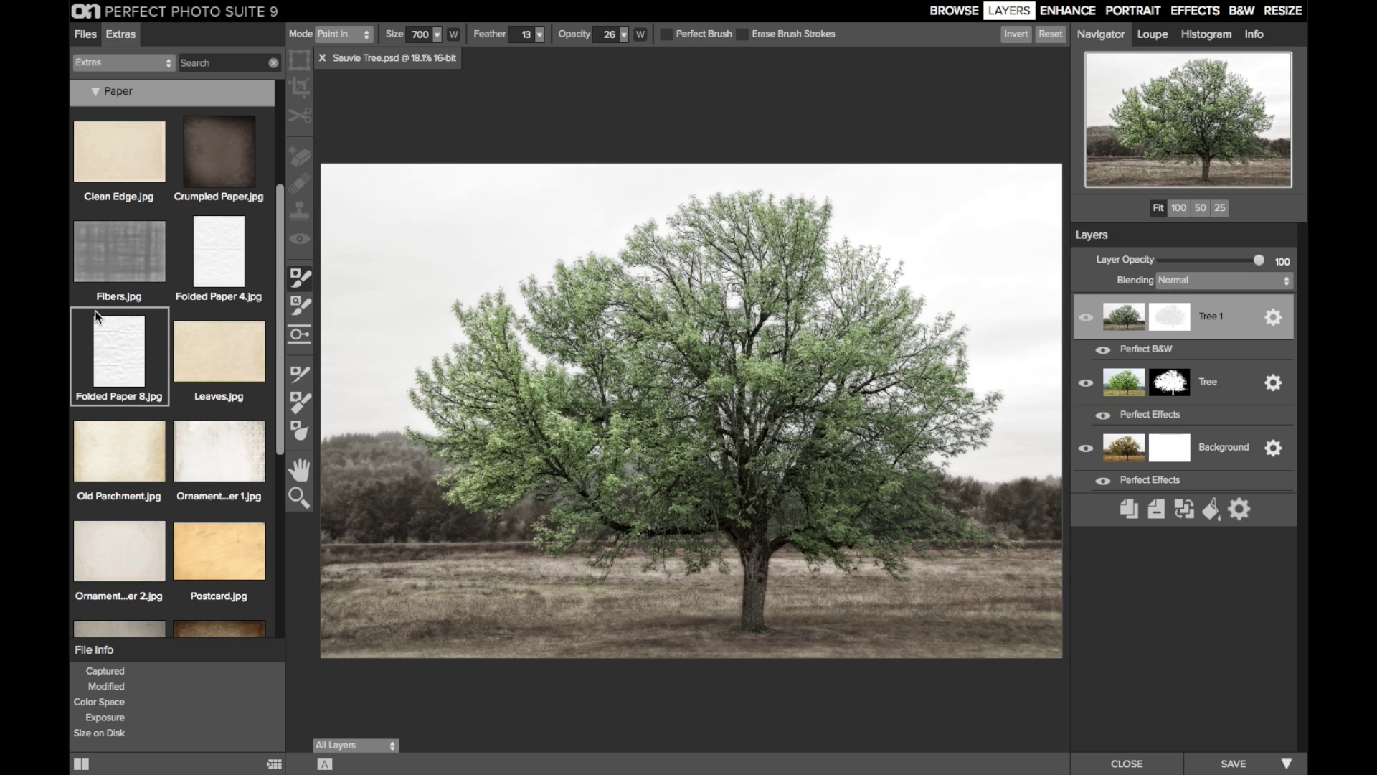
double_click(223, 148)
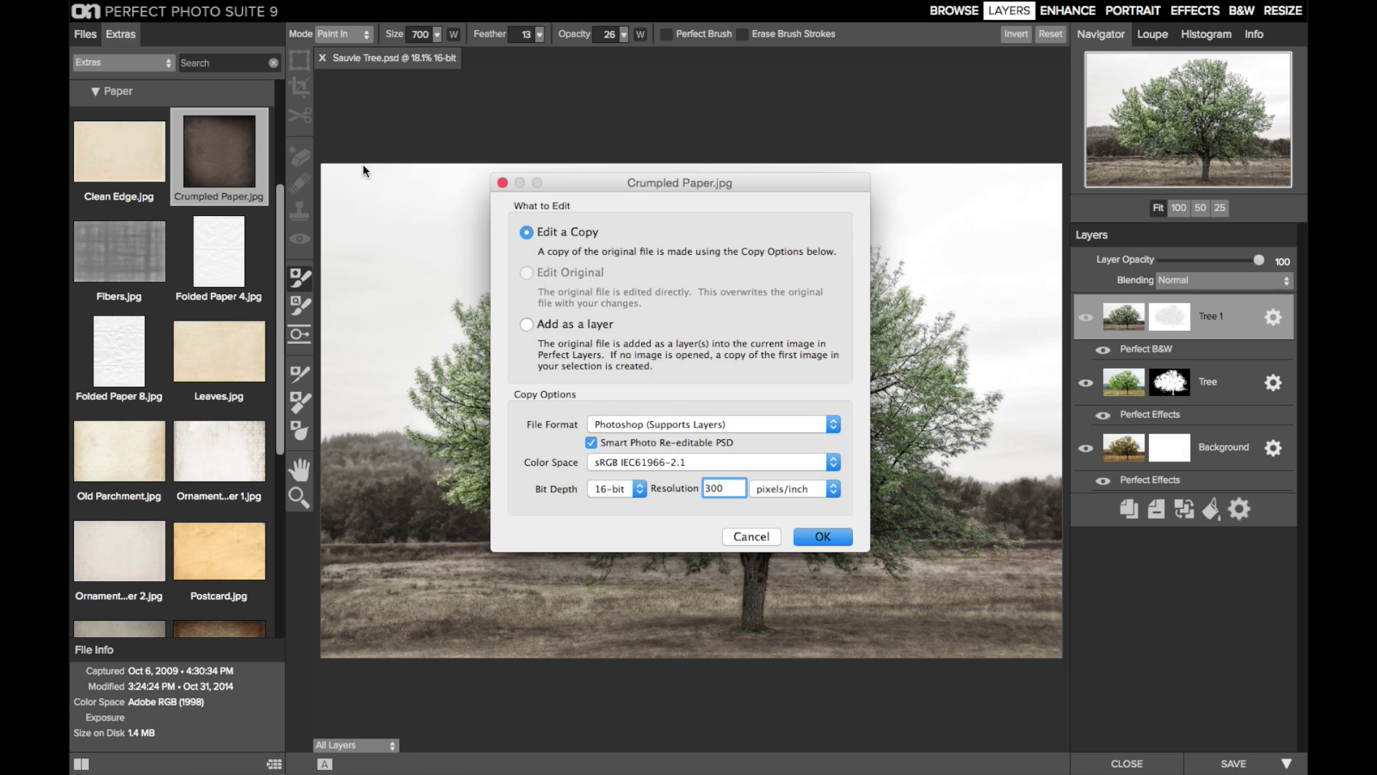
left_click(532, 324)
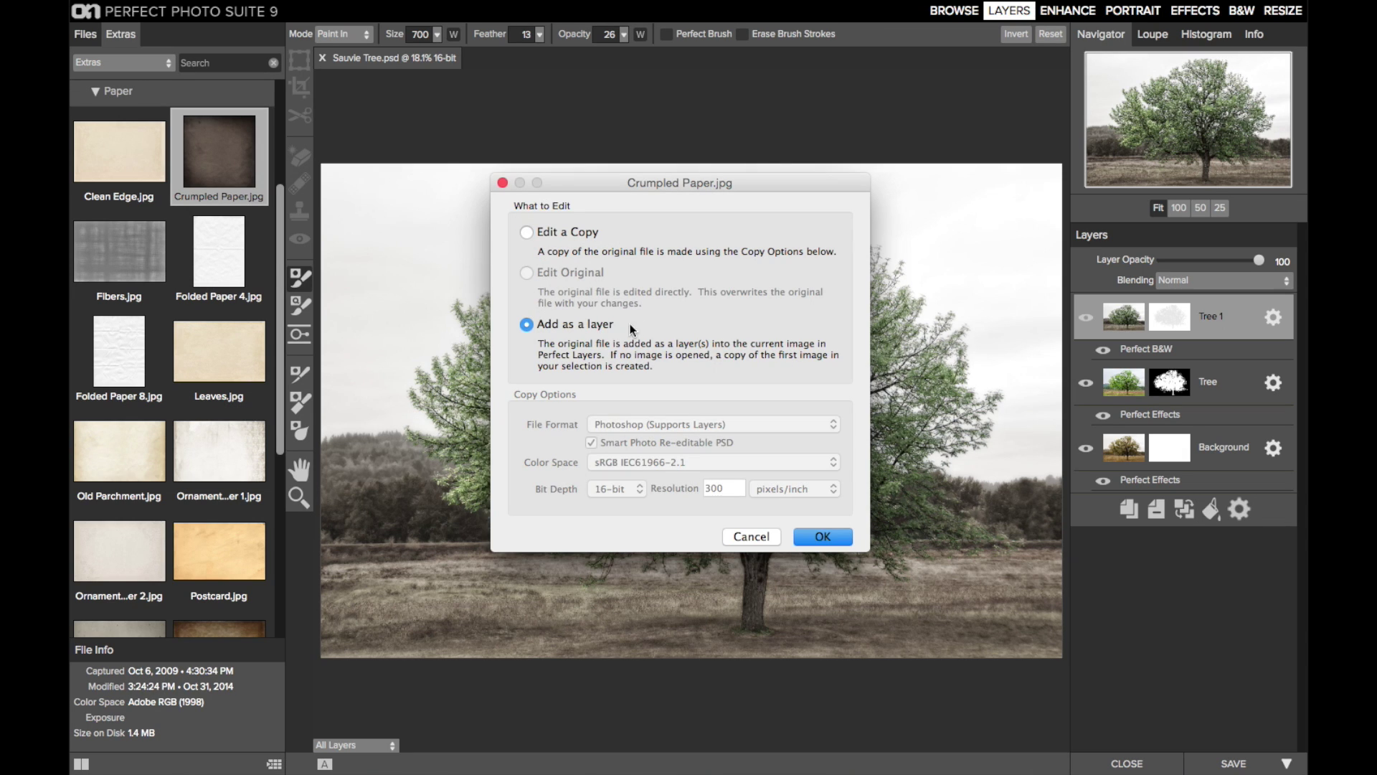
left_click(822, 537)
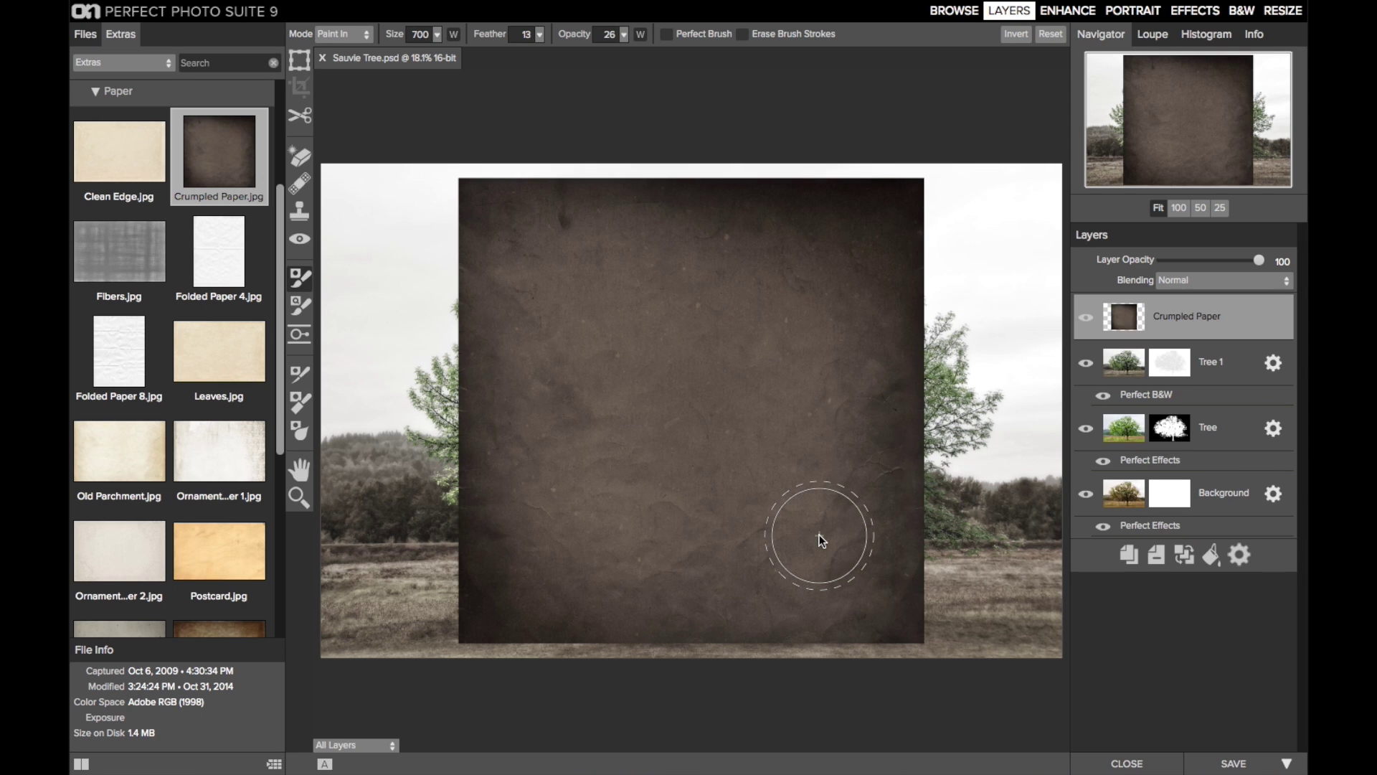
Stretch the Crumpled Paper layer beyond all four edges of the photo, to about 5289 by 3765
key("super+Left")
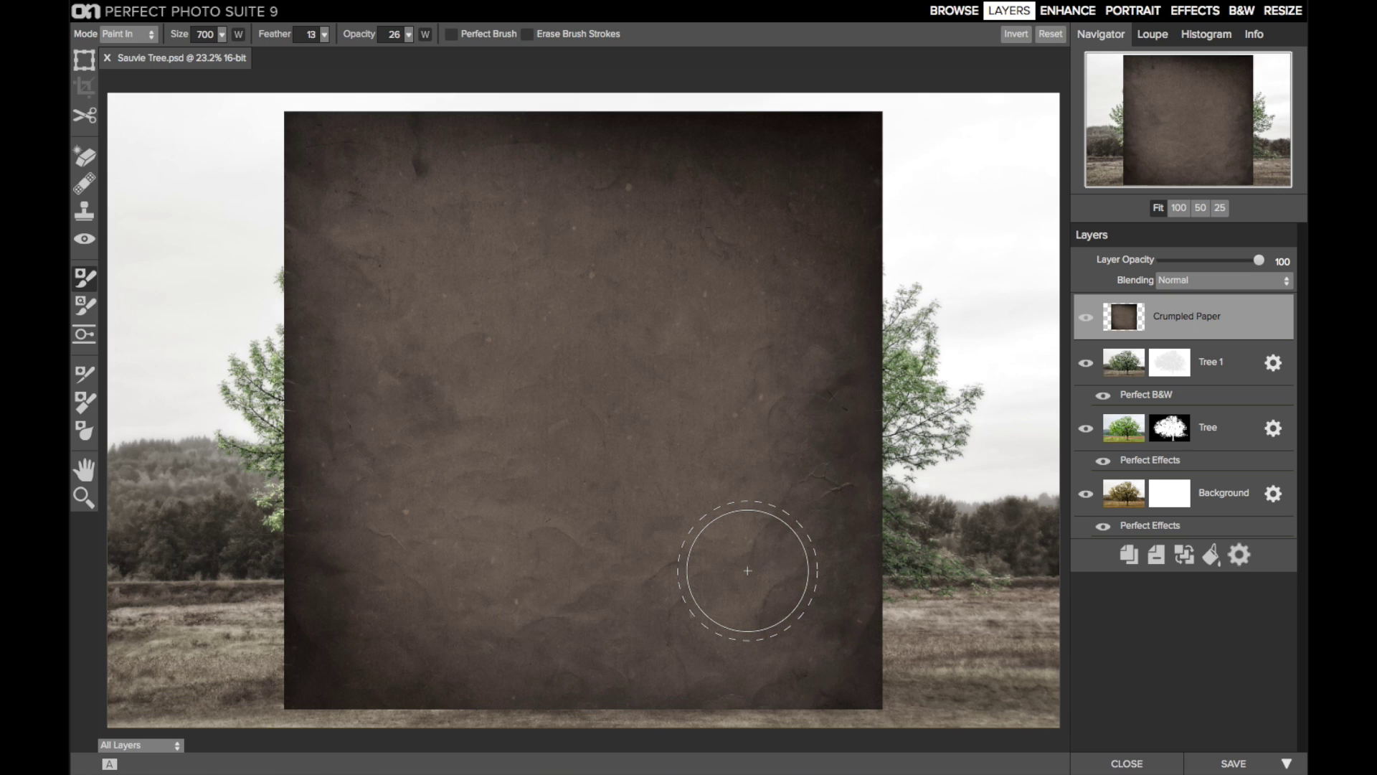
key("ctrl+minus")
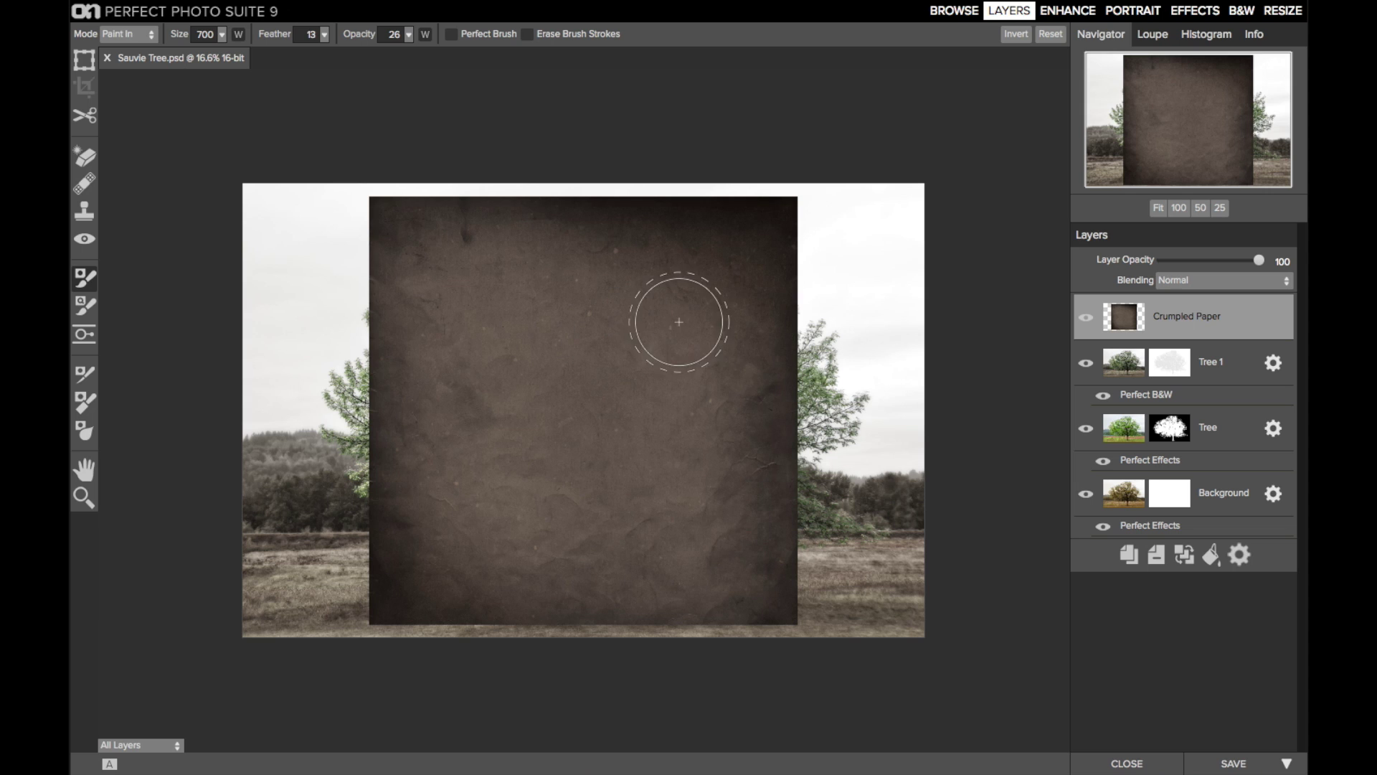
left_click(84, 60)
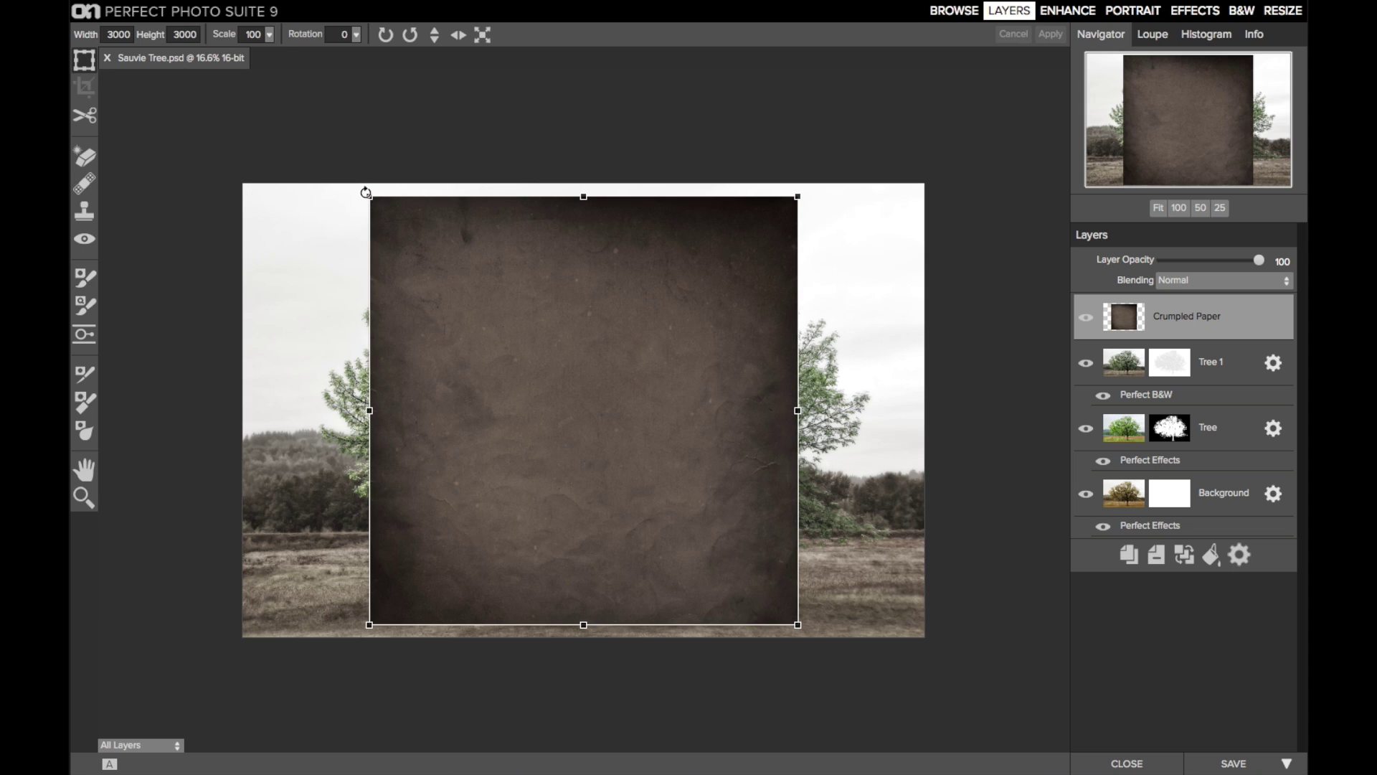
left_click_drag(368, 197, 238, 191)
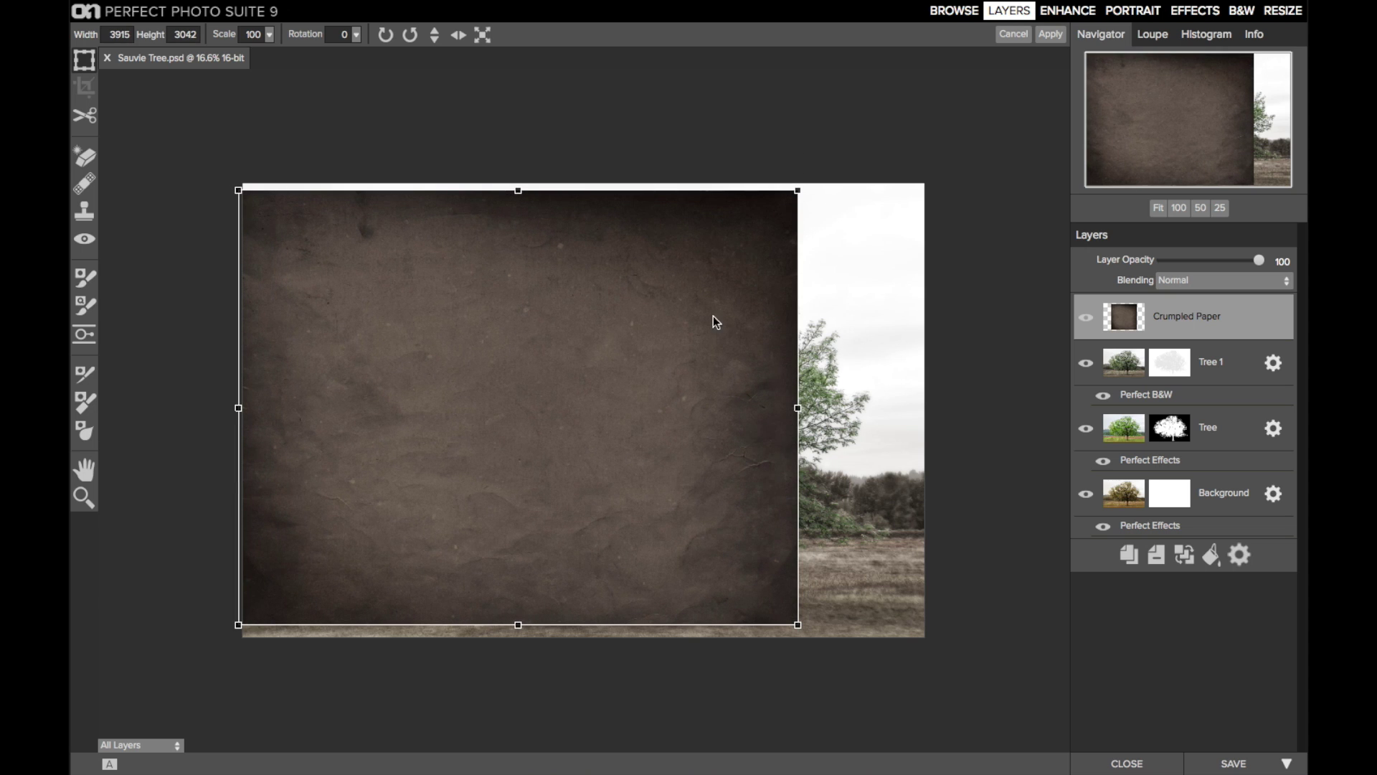
left_click_drag(798, 409, 972, 409)
left_click_drag(608, 193, 609, 146)
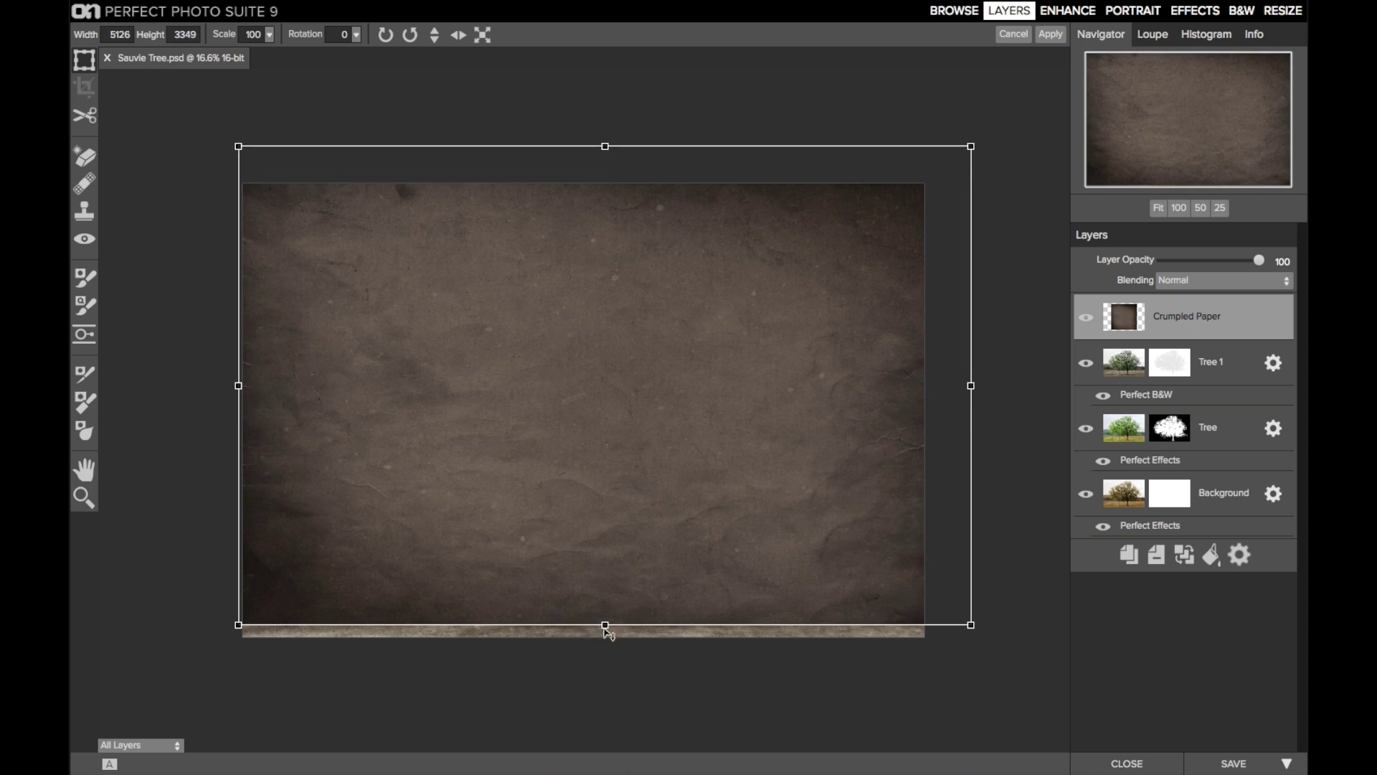
left_click_drag(605, 625, 605, 669)
left_click_drag(240, 667, 216, 684)
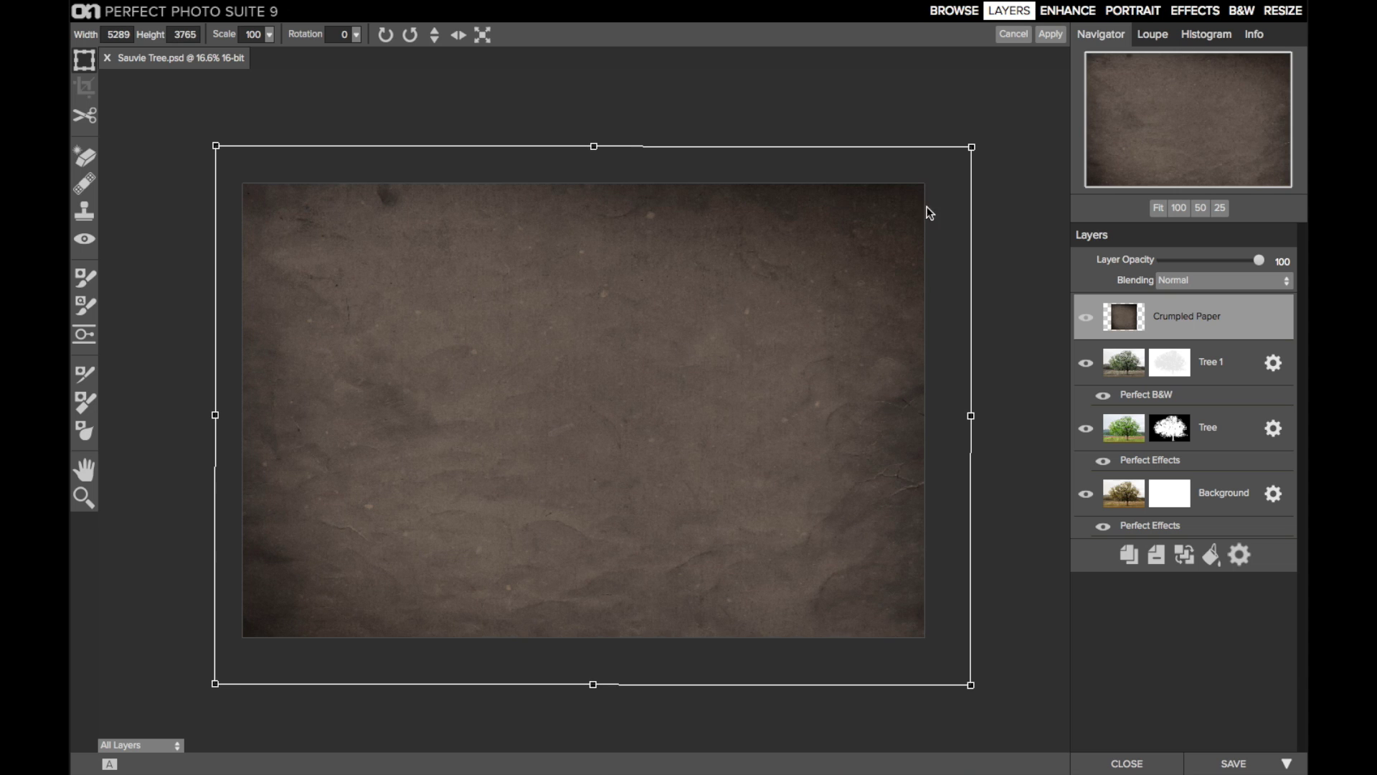
Enlarge the paper texture to about 5752 by 4277 and reposition it over the photo
left_click_drag(689, 286, 702, 306)
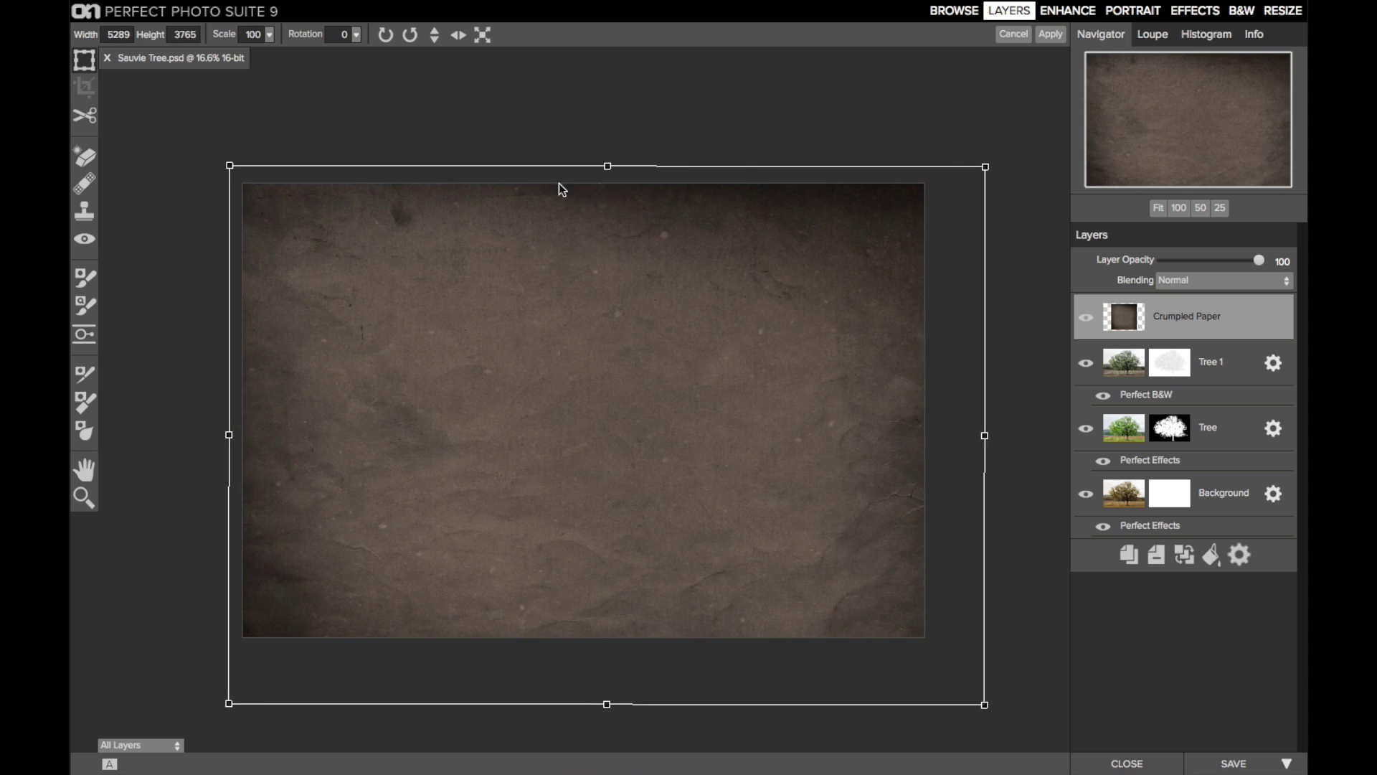
left_click_drag(564, 349, 571, 349)
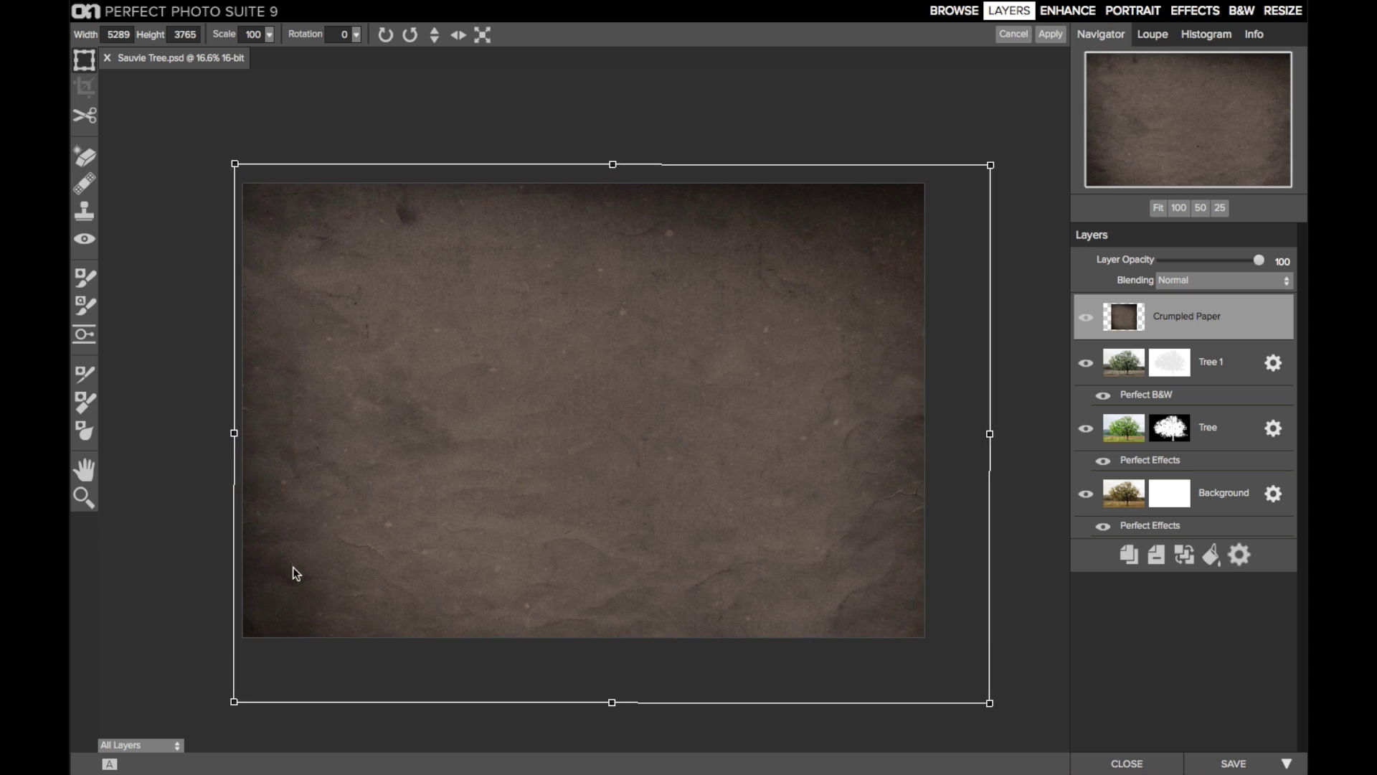
left_click_drag(613, 704, 614, 773)
left_click_drag(608, 441, 624, 445)
left_click_drag(249, 474, 181, 475)
mouse_move(649, 421)
left_mouse_down()
mouse_move(603, 419)
mouse_move(634, 421)
left_mouse_up()
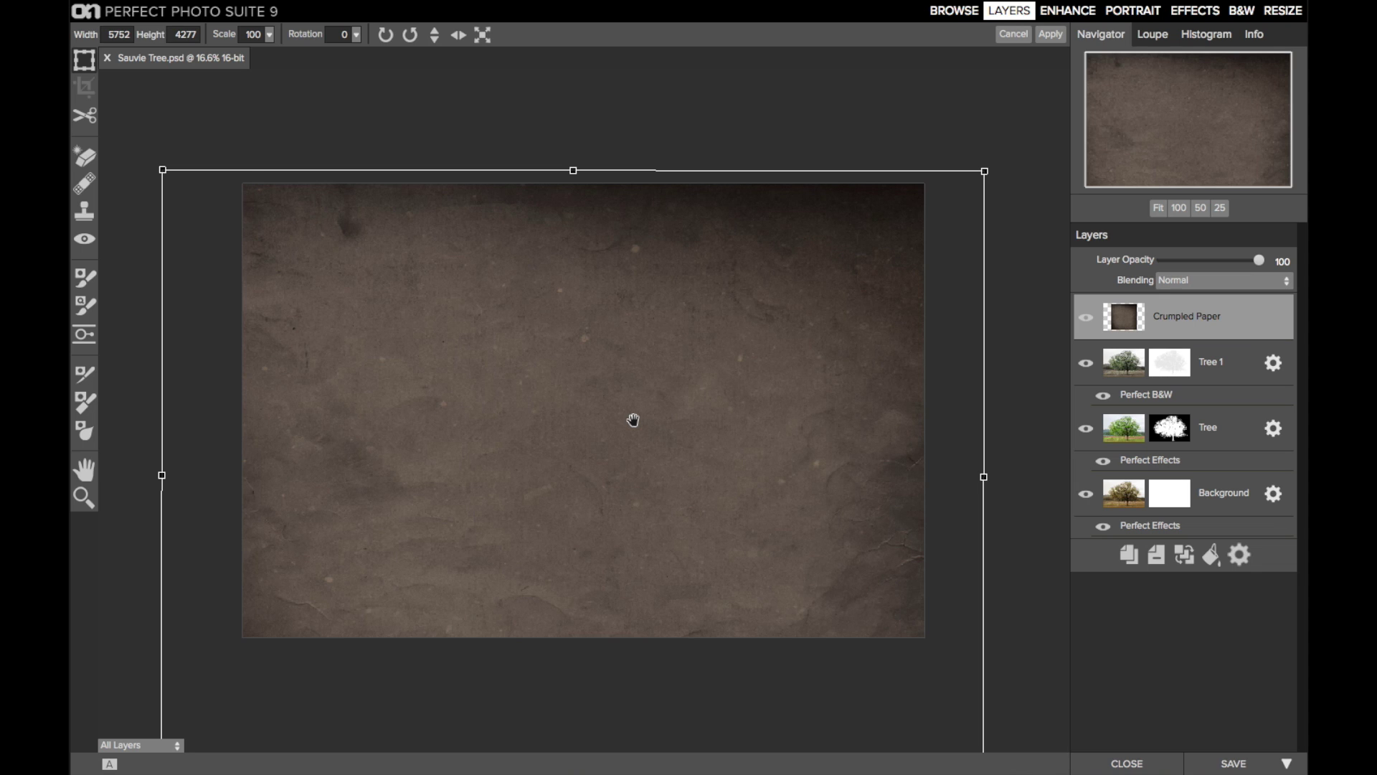
Flip the paper texture horizontally, compare it with the tree beneath, adjust its position and apply the transform
left_click(458, 35)
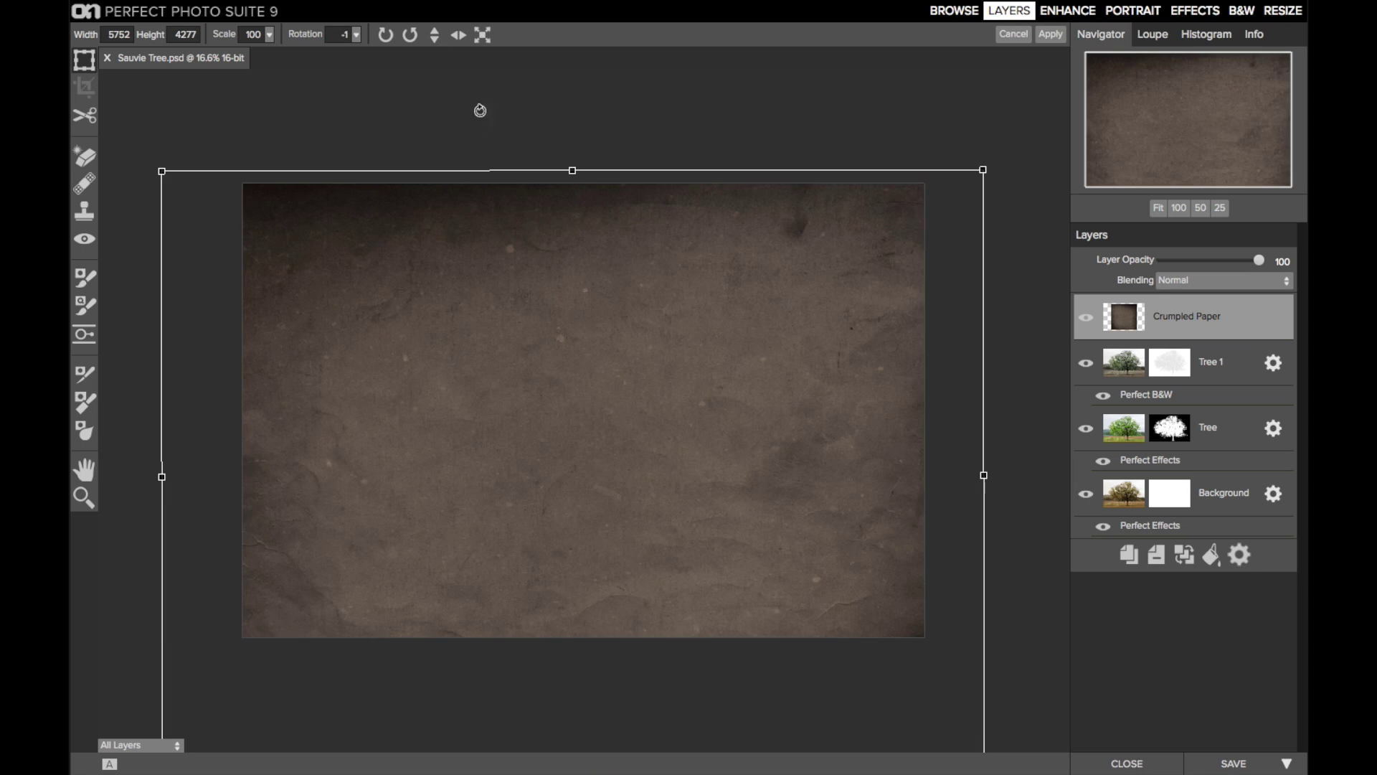
left_click(1086, 319)
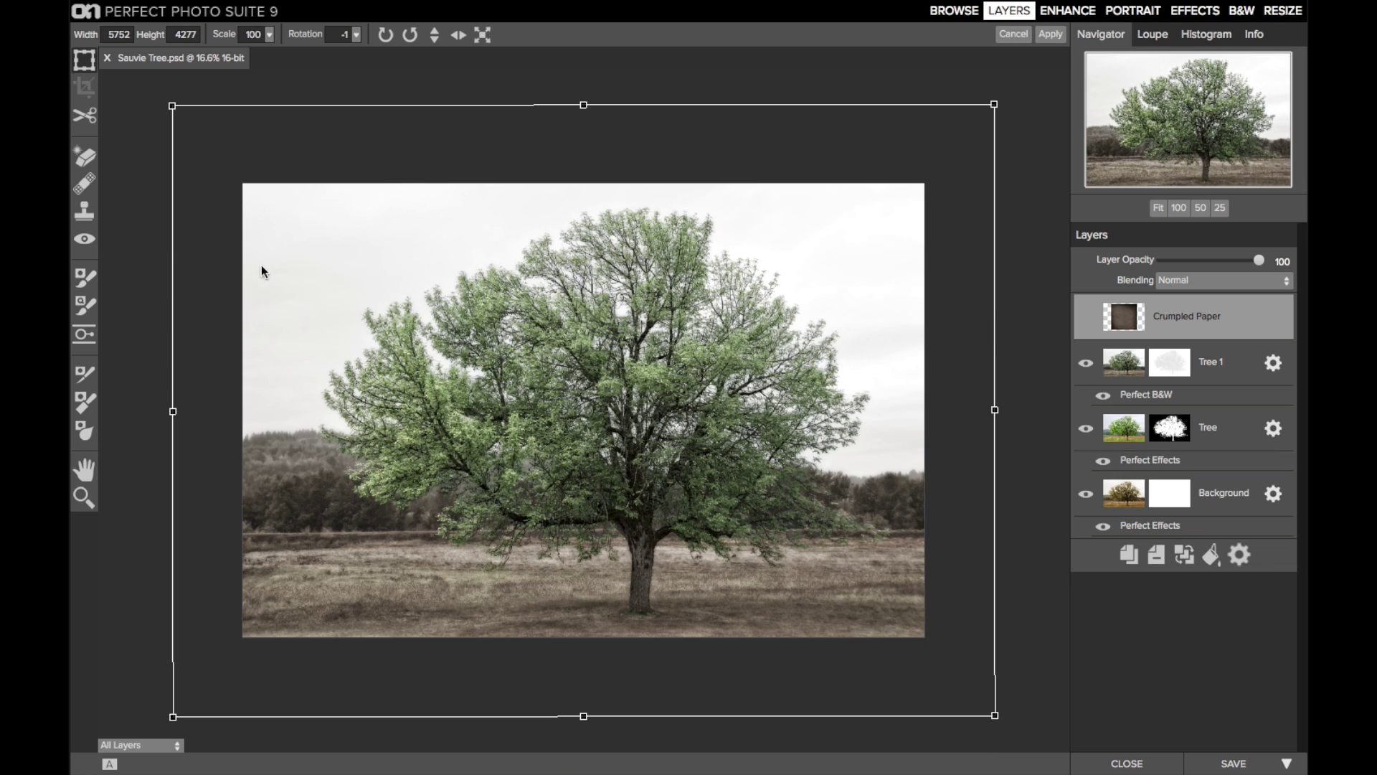
left_click(1088, 320)
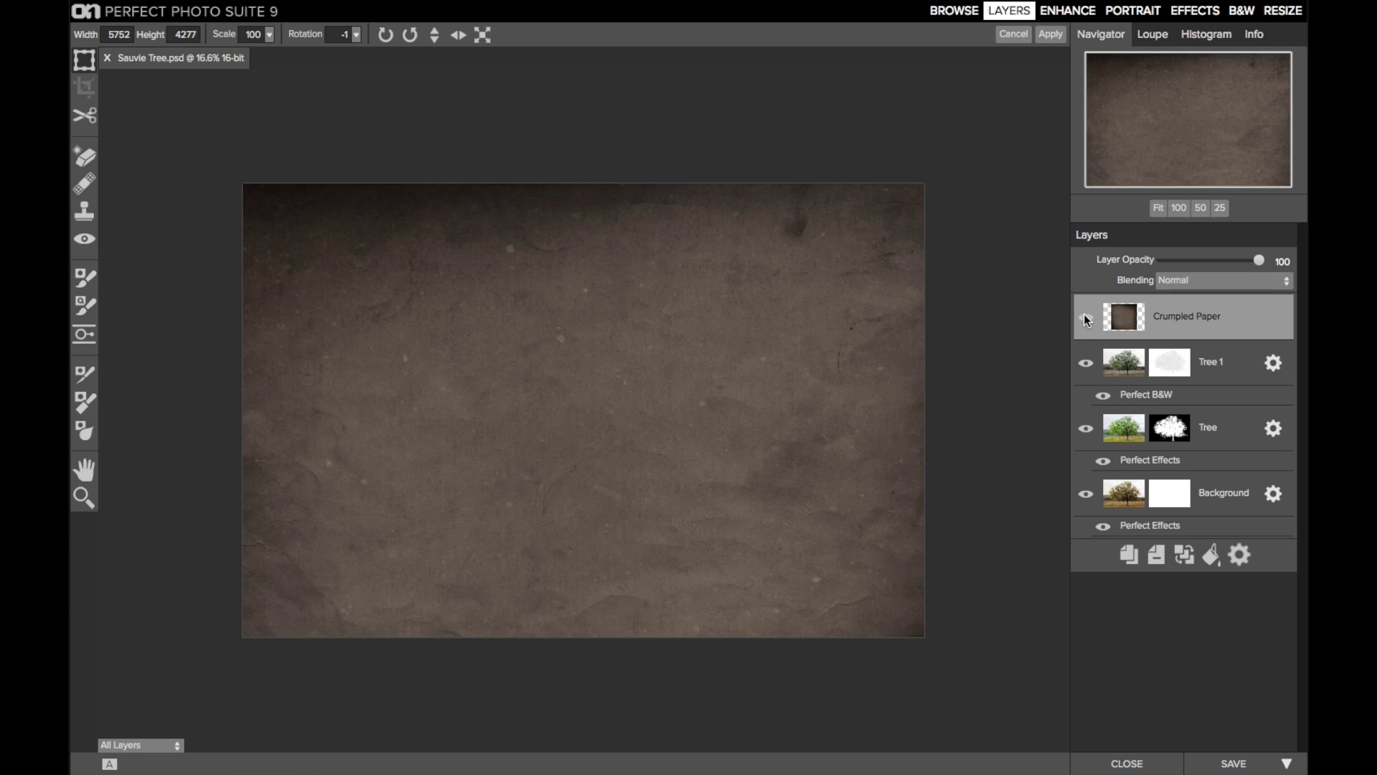
left_click_drag(676, 283, 668, 284)
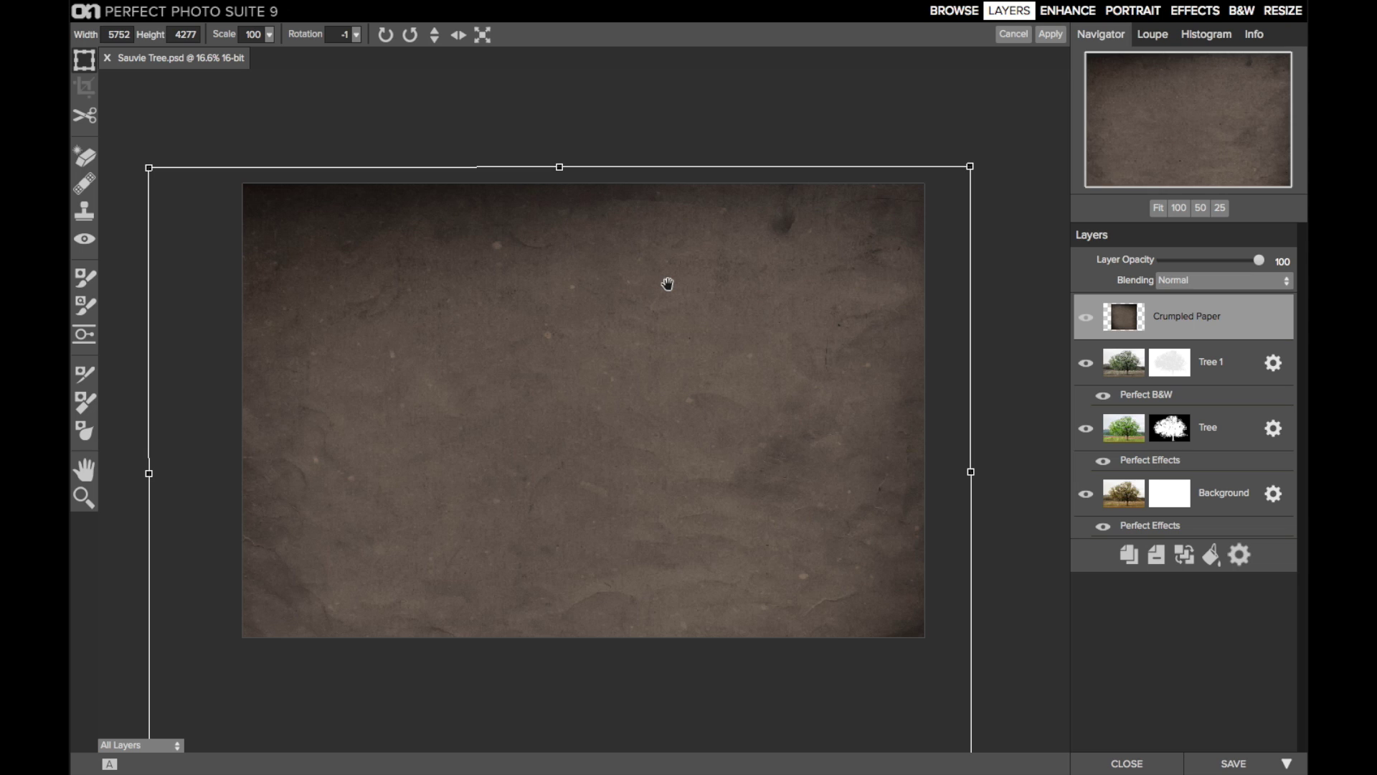
left_click(1049, 37)
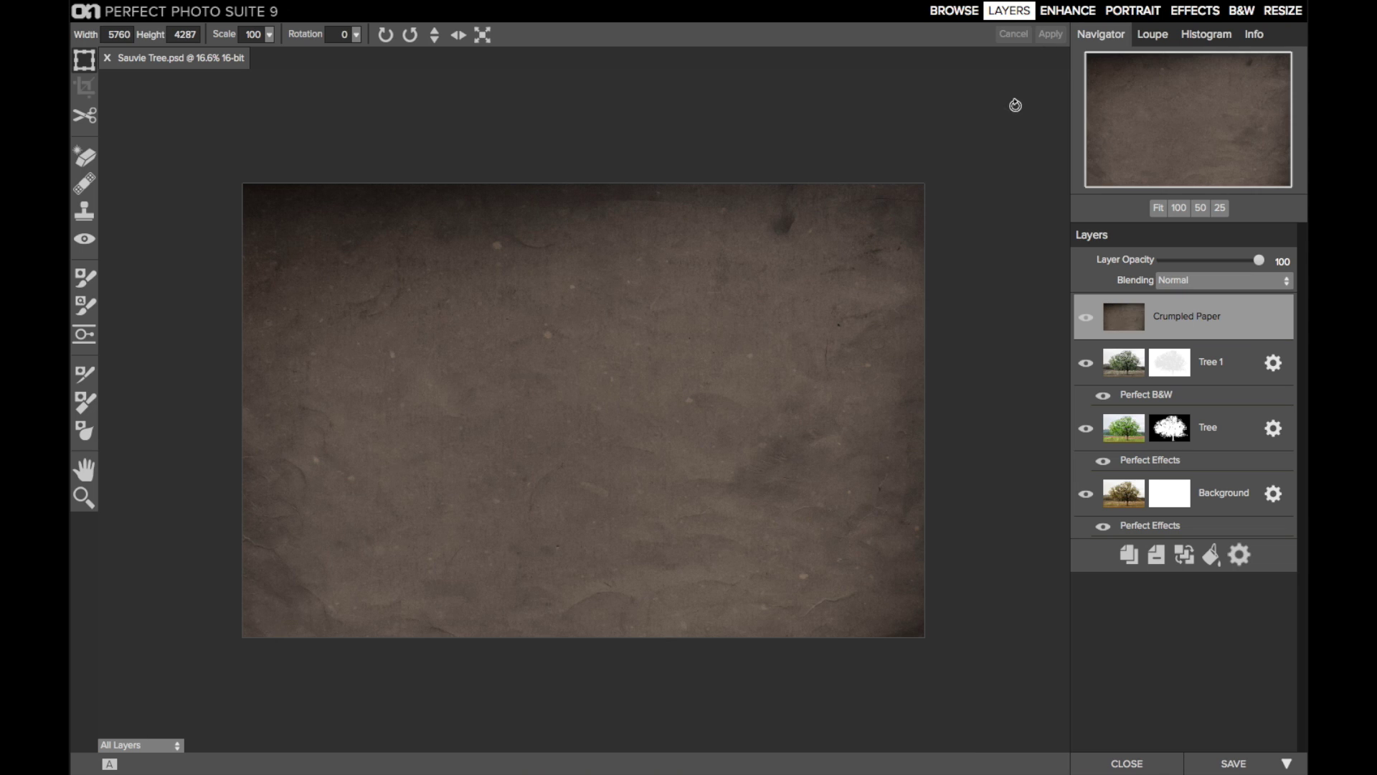
Set the Crumpled Paper layer to Hard Light blending and reduce its opacity to 63
left_click(1217, 286)
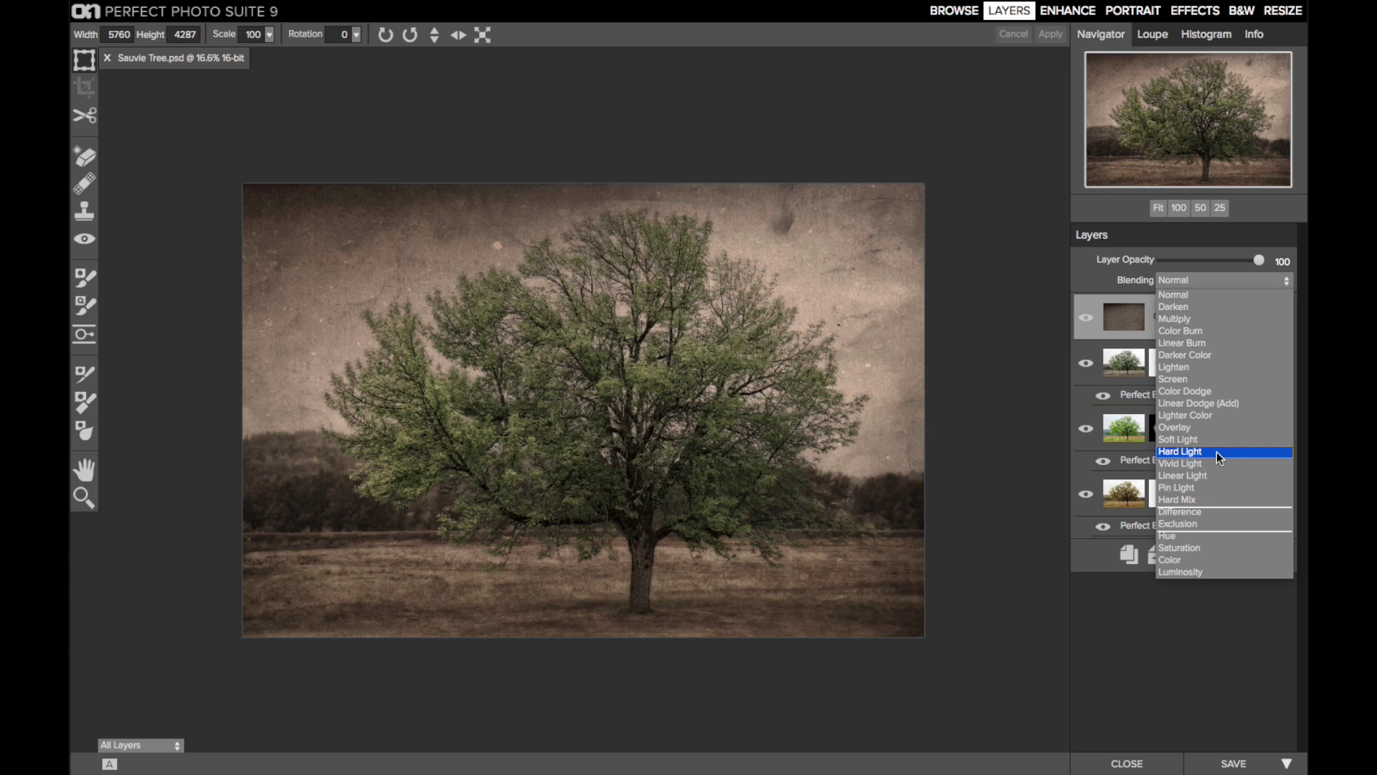
left_click(1216, 452)
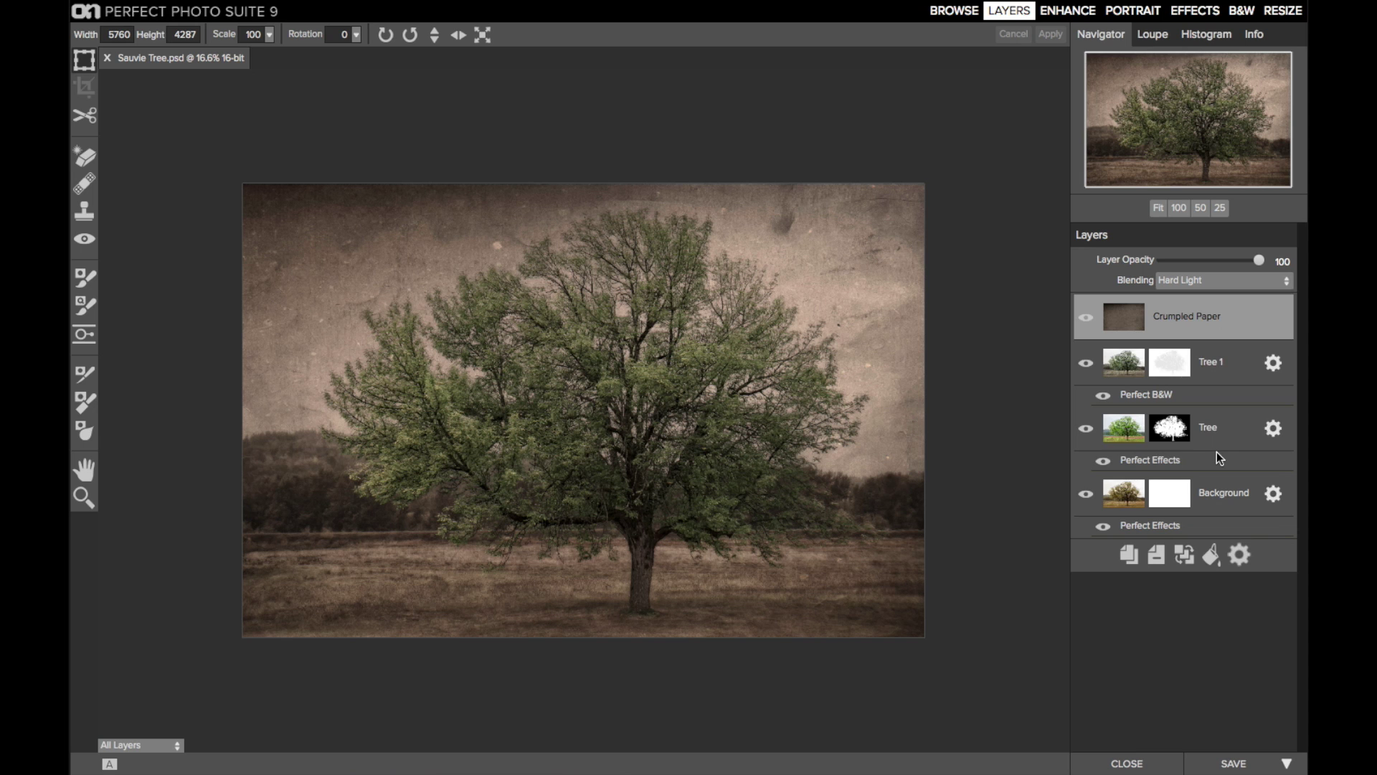
left_click(1159, 209)
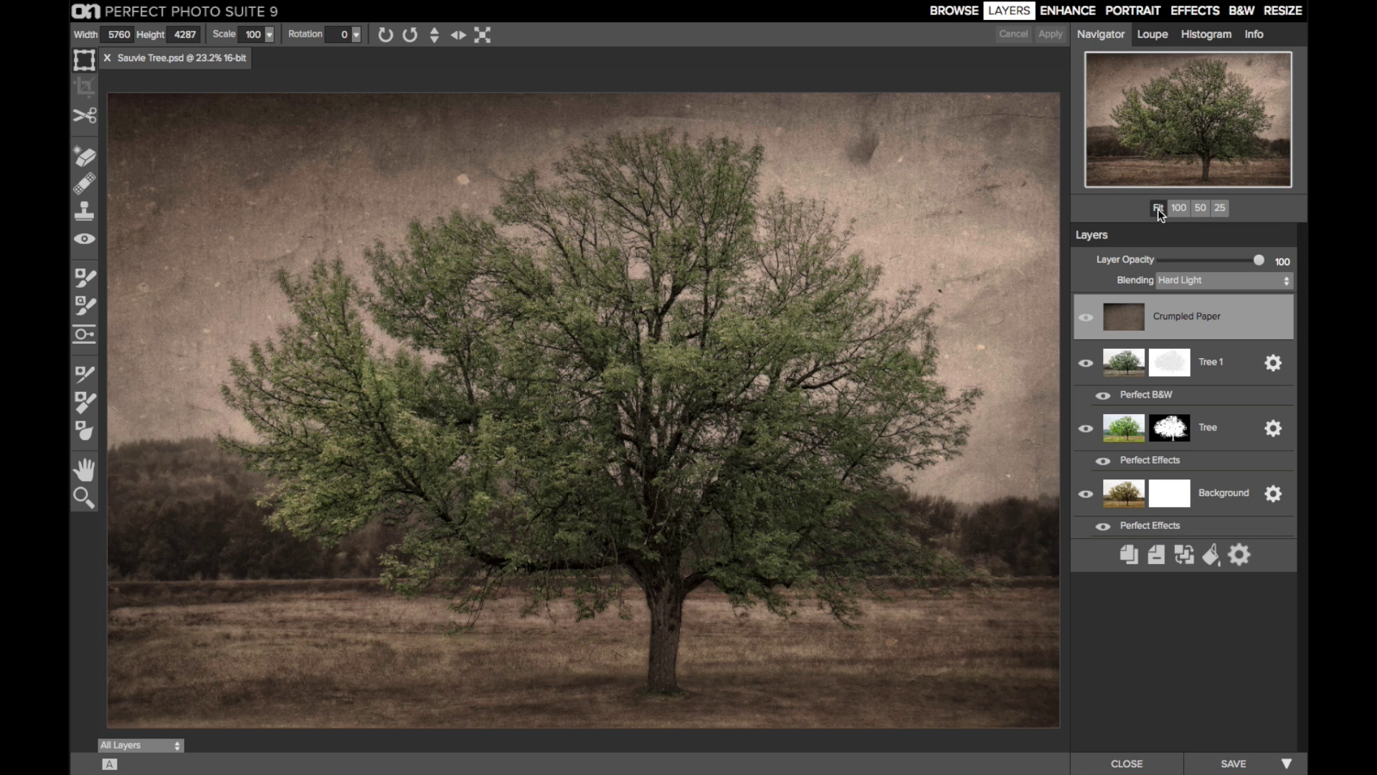
left_click_drag(1258, 262, 1222, 261)
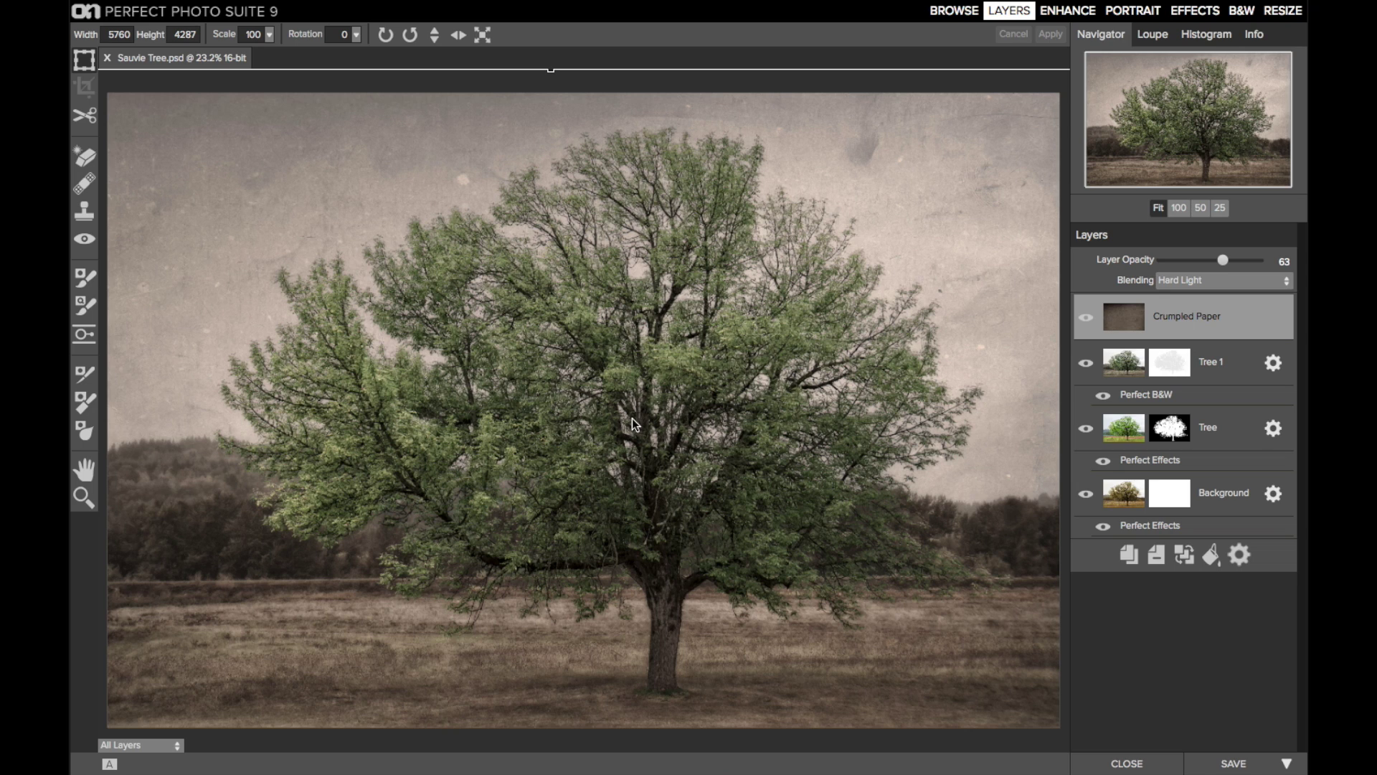
Place a Center-shaped Masking Bug over the tree to mask the paper texture there
left_click(84, 334)
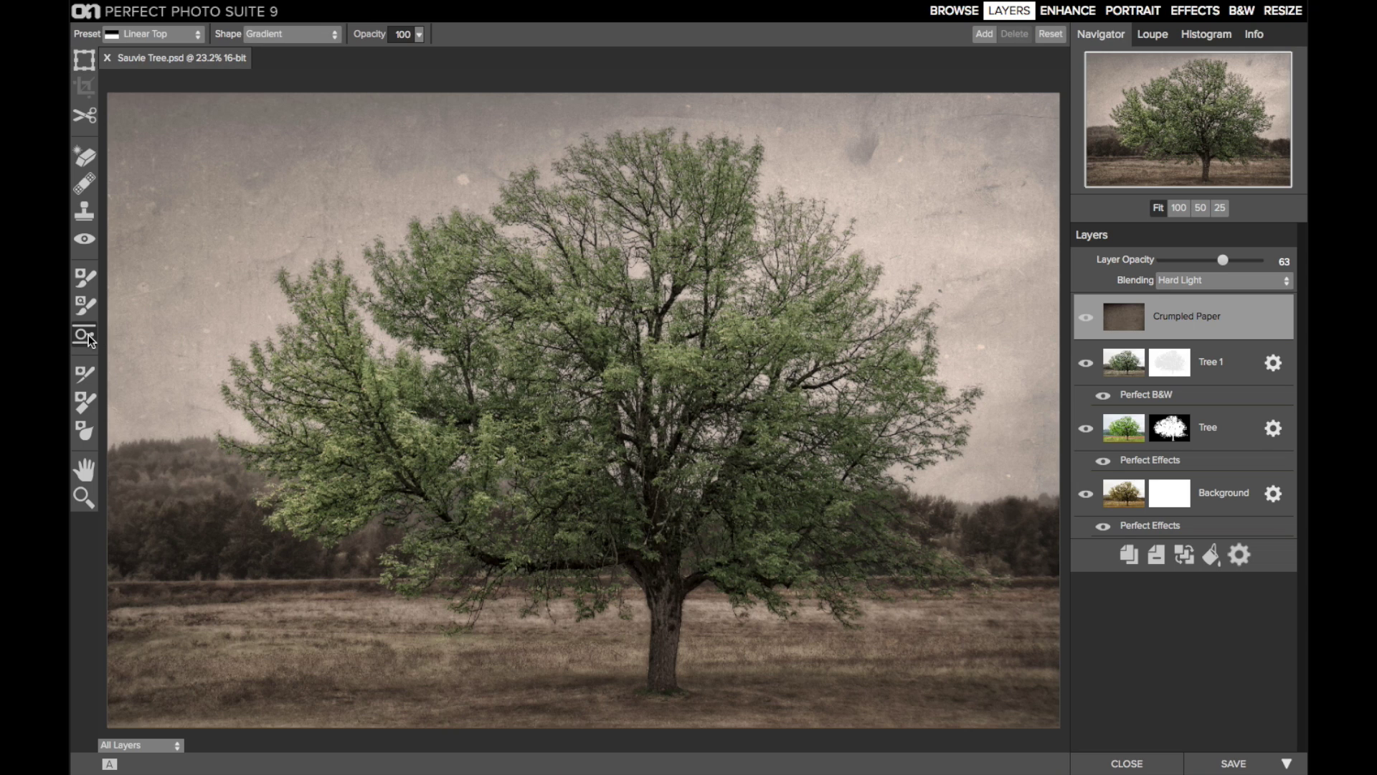
left_click(334, 36)
left_click(320, 48)
left_click(660, 505)
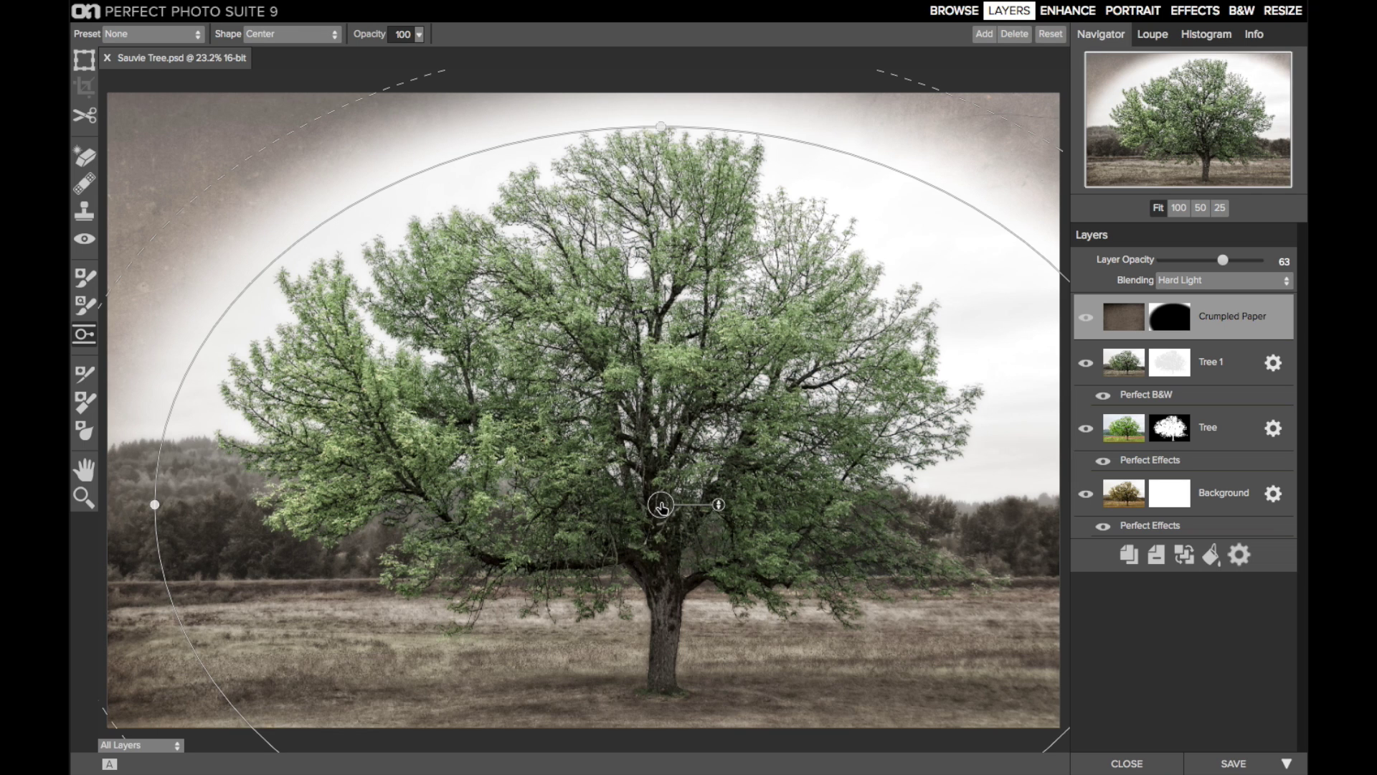
Shrink the Masking Bug's ellipse to fit around the tree and centre it on the crown
left_click_drag(660, 128, 661, 152)
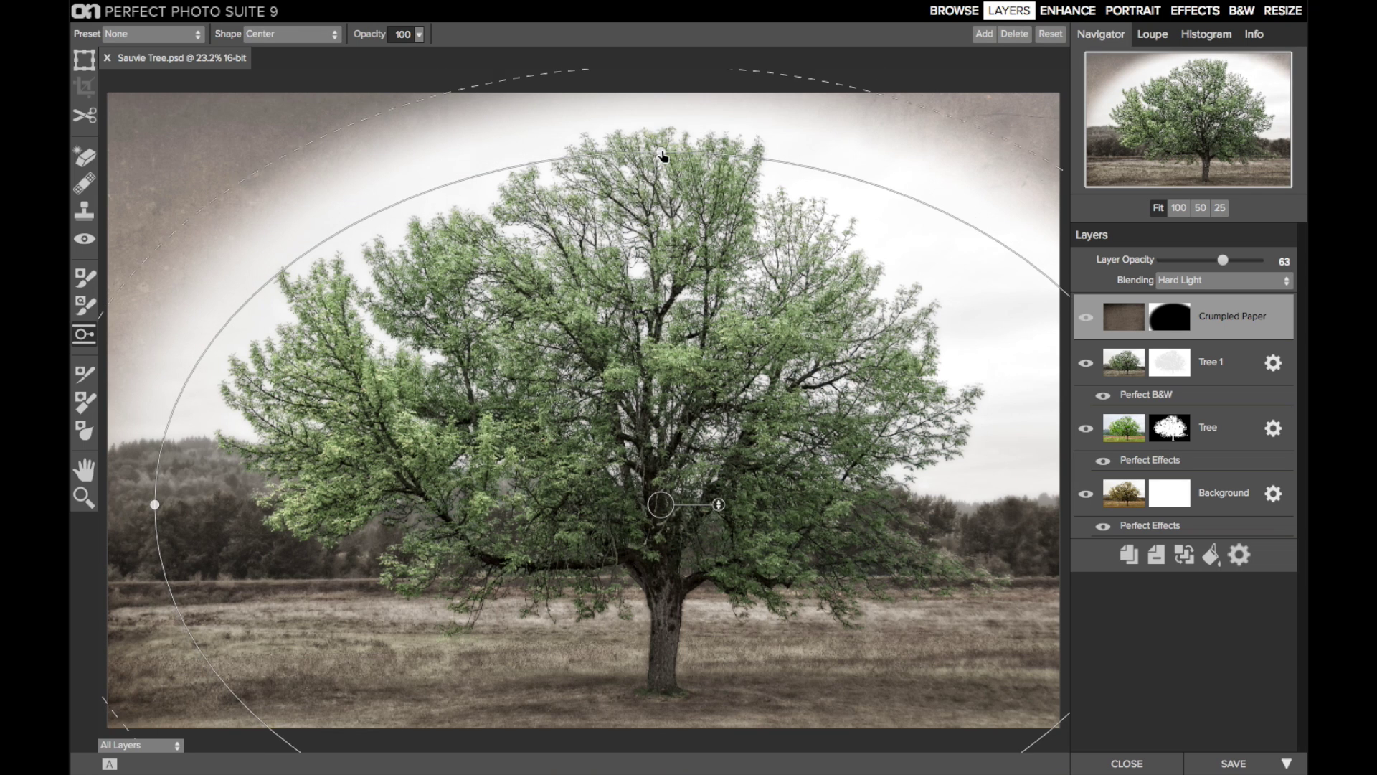
left_click_drag(154, 504, 398, 505)
left_click_drag(661, 152, 660, 291)
left_click_drag(661, 504, 649, 478)
left_click_drag(385, 478, 332, 478)
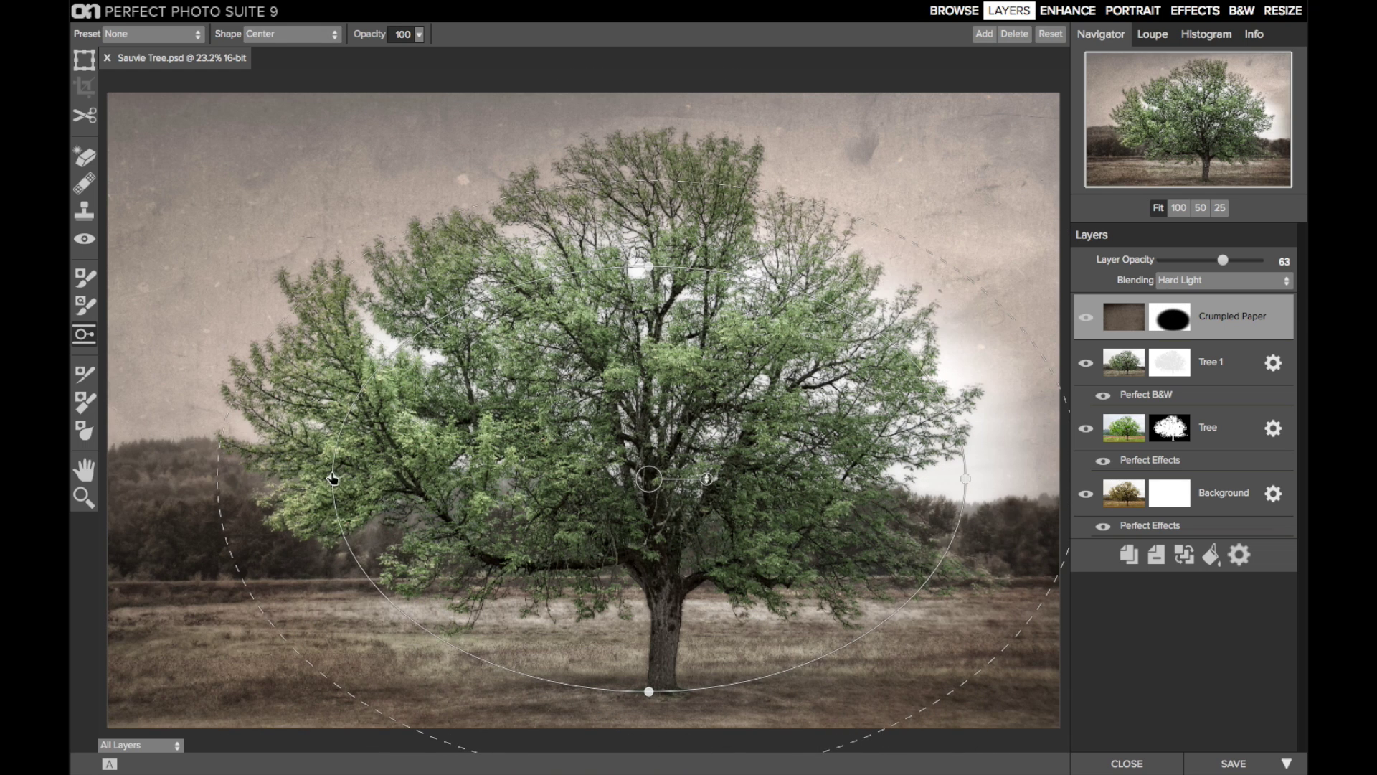
left_click_drag(657, 269, 649, 229)
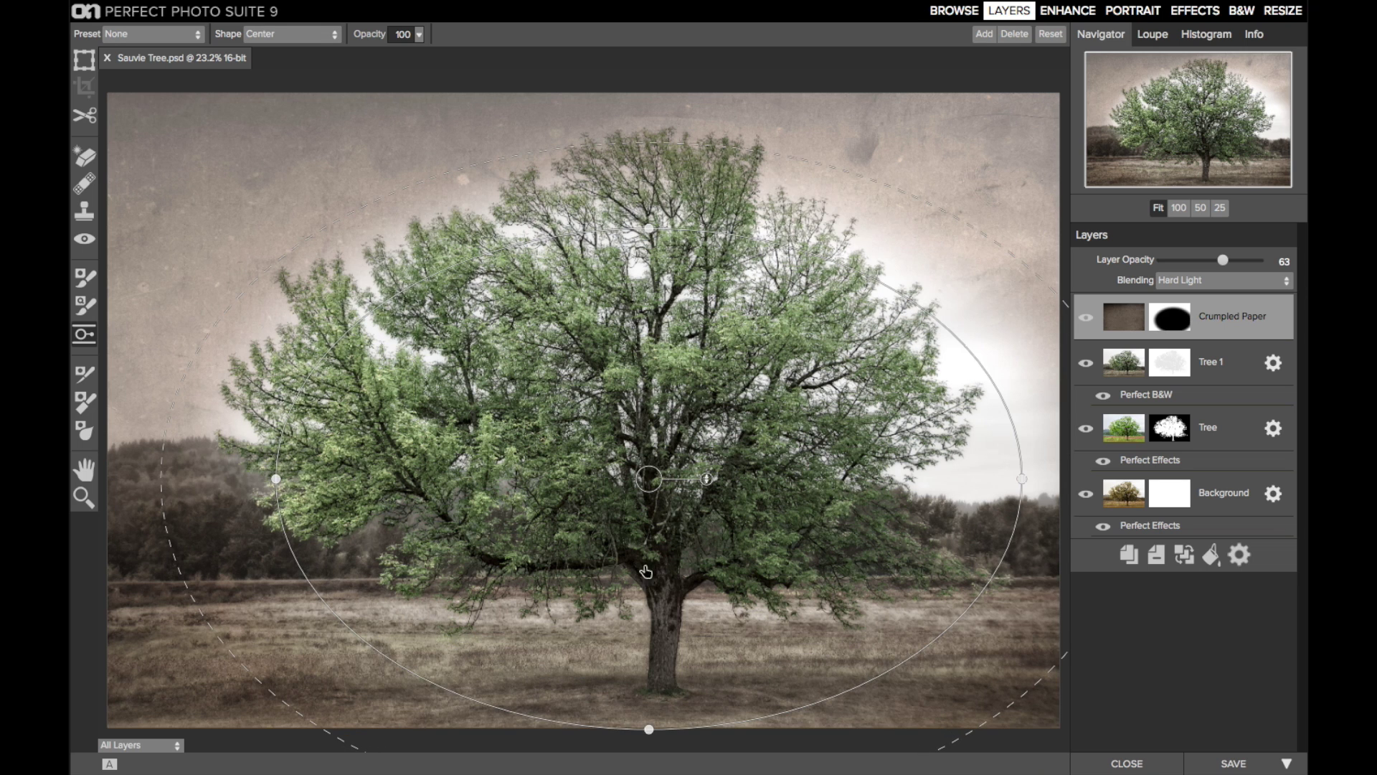
left_click_drag(656, 466, 661, 449)
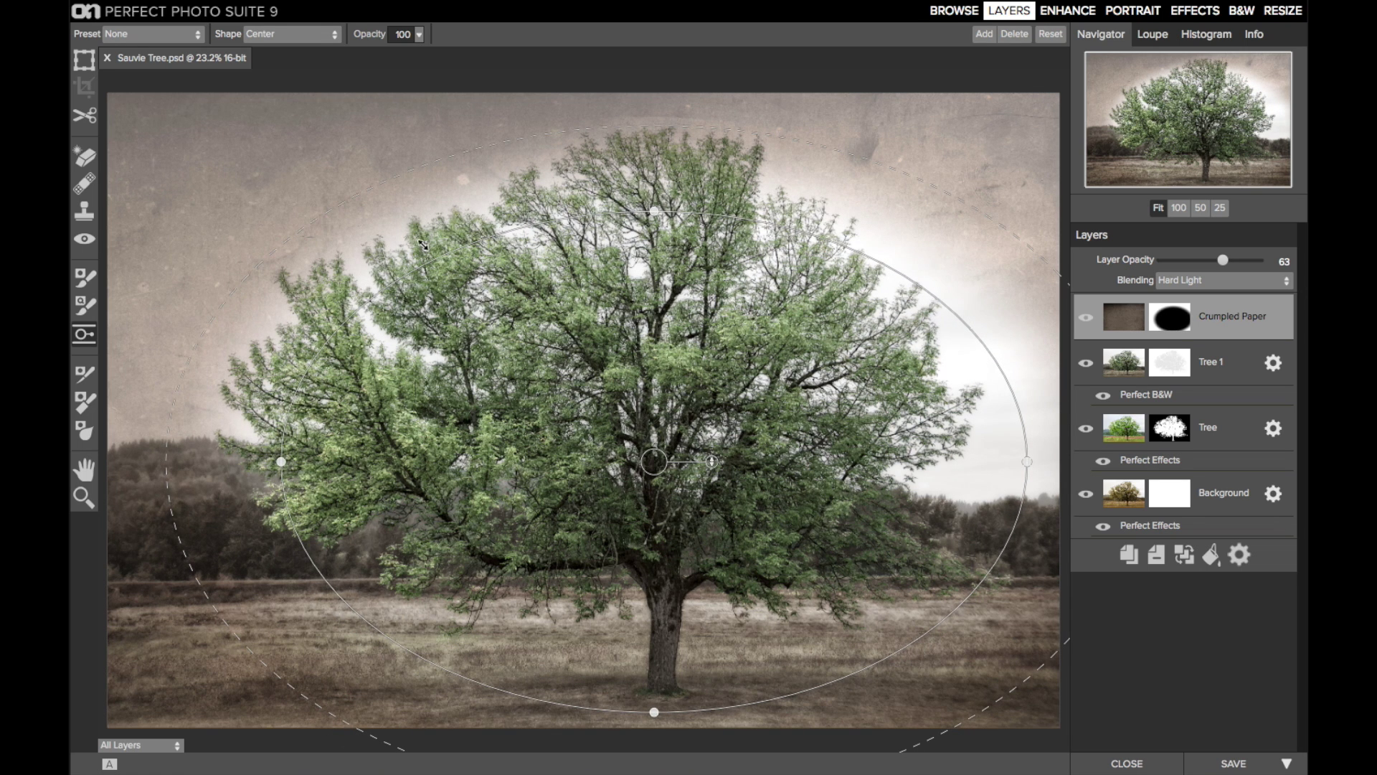
Widen the Masking Bug's feather for a softer transition and lower its opacity to 26
left_click_drag(378, 34, 298, 32)
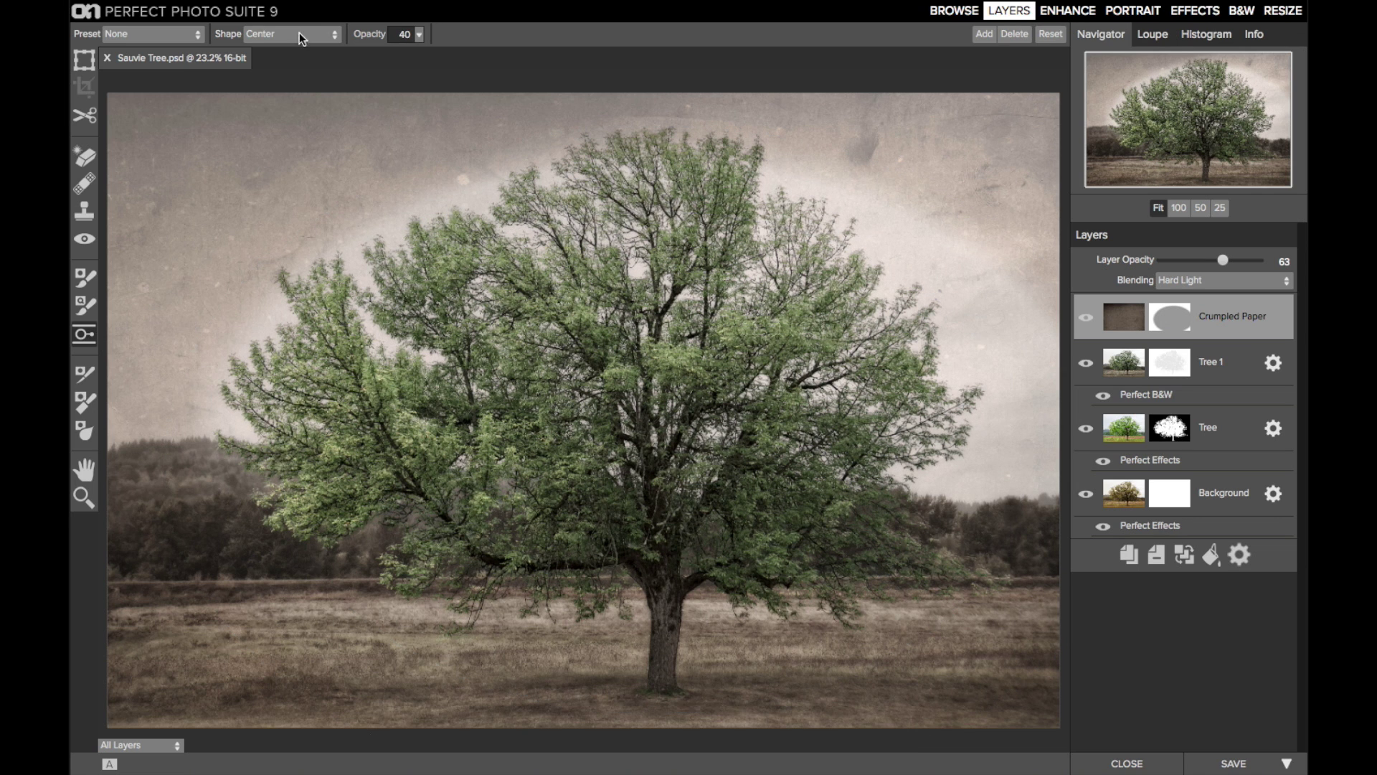
left_click_drag(404, 272, 313, 153)
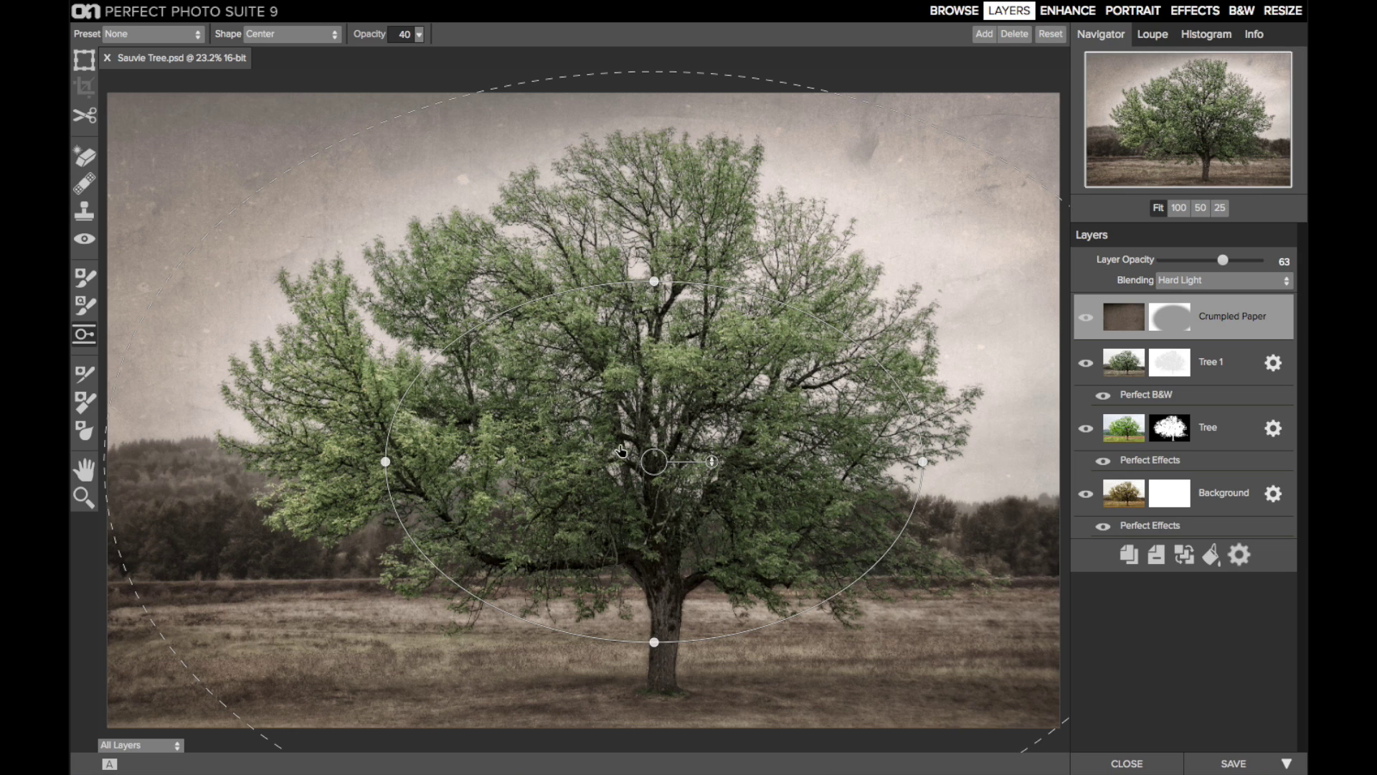
left_click_drag(383, 37, 357, 35)
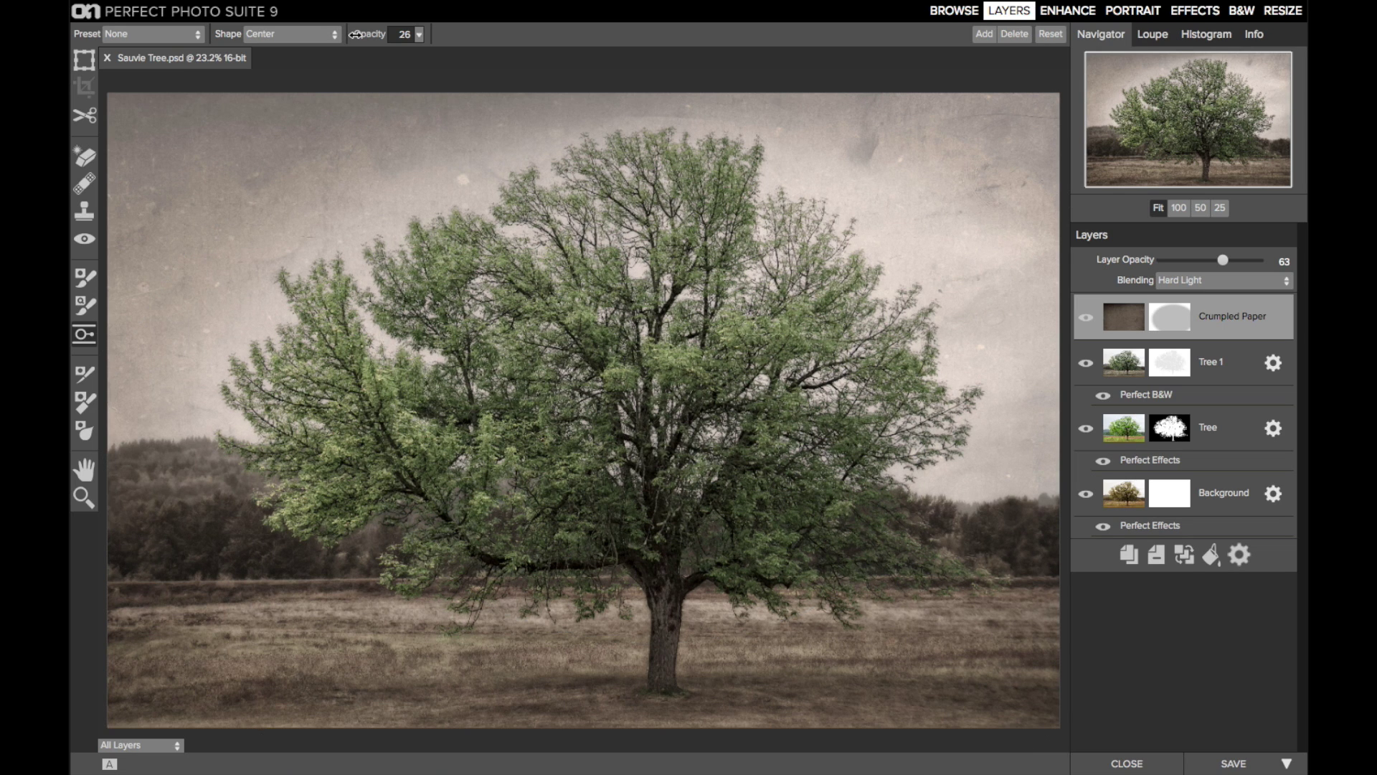
Reduce the Masking Brush size and paint a Paint In stroke along the tree's trunk and lower branches
left_click(87, 279)
key("bracketleft")
key("bracketleft")
key("bracketleft")
key("bracketleft")
key("bracketleft")
key("bracketleft")
mouse_move(665, 593)
left_mouse_down()
mouse_move(598, 493)
mouse_move(646, 581)
mouse_move(662, 578)
mouse_move(664, 604)
mouse_move(663, 510)
mouse_move(661, 577)
mouse_move(702, 520)
left_mouse_up()
Switch the Masking Brush to Paint Out, brush texture off the tree's inner branches, and set the size to 250
left_click(144, 35)
left_click(125, 50)
mouse_move(600, 531)
left_mouse_down()
mouse_move(667, 621)
mouse_move(632, 509)
mouse_move(609, 513)
mouse_move(650, 568)
mouse_move(660, 472)
mouse_move(687, 527)
mouse_move(726, 477)
mouse_move(699, 578)
mouse_move(620, 504)
mouse_move(622, 534)
mouse_move(590, 490)
mouse_move(606, 512)
mouse_move(683, 484)
mouse_move(760, 538)
mouse_move(758, 498)
mouse_move(539, 435)
mouse_move(596, 532)
mouse_move(627, 444)
mouse_move(867, 413)
left_mouse_up()
key("bracketright")
key("bracketright")
Compare the result with the original photo by hiding the upper layers and the Background's Perfect Effects, and show the layers again
left_click(1086, 428)
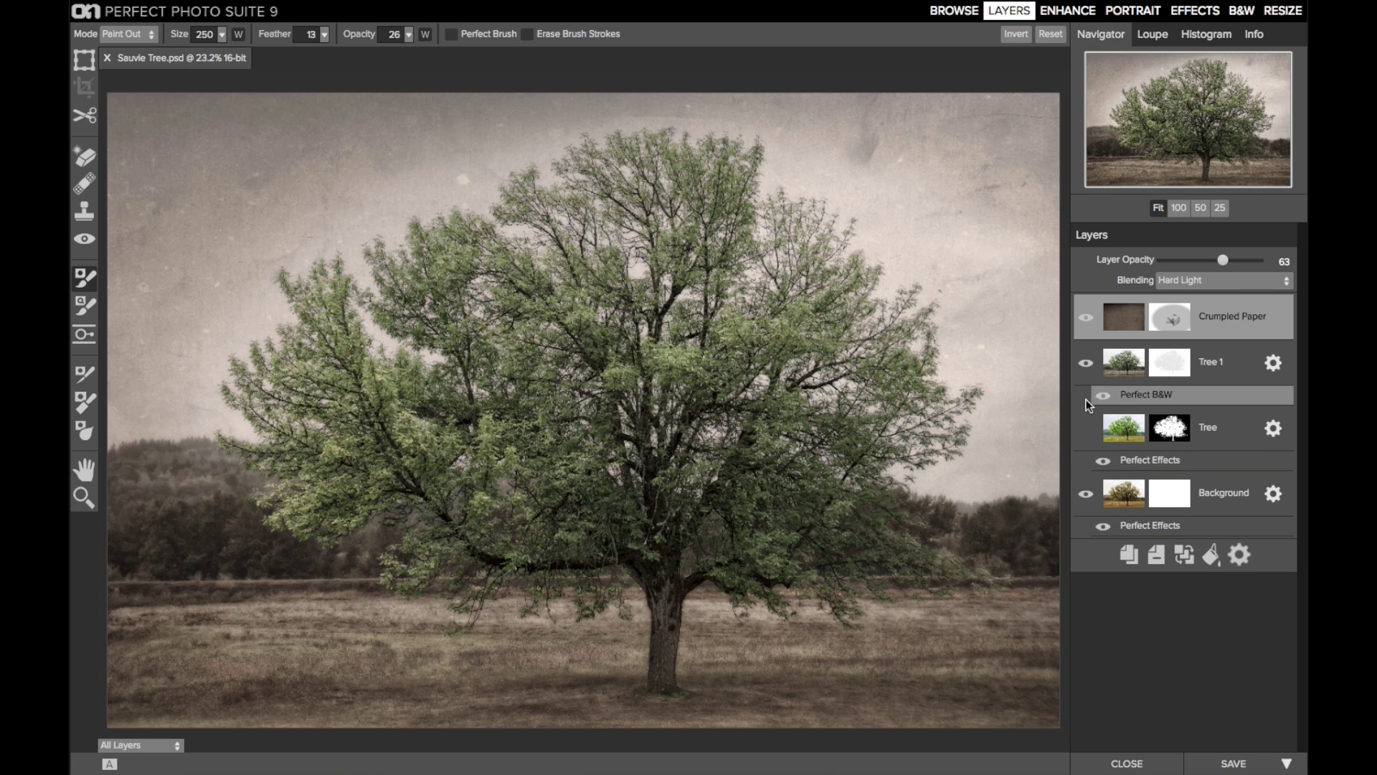
left_click(1085, 362)
left_click(1085, 319)
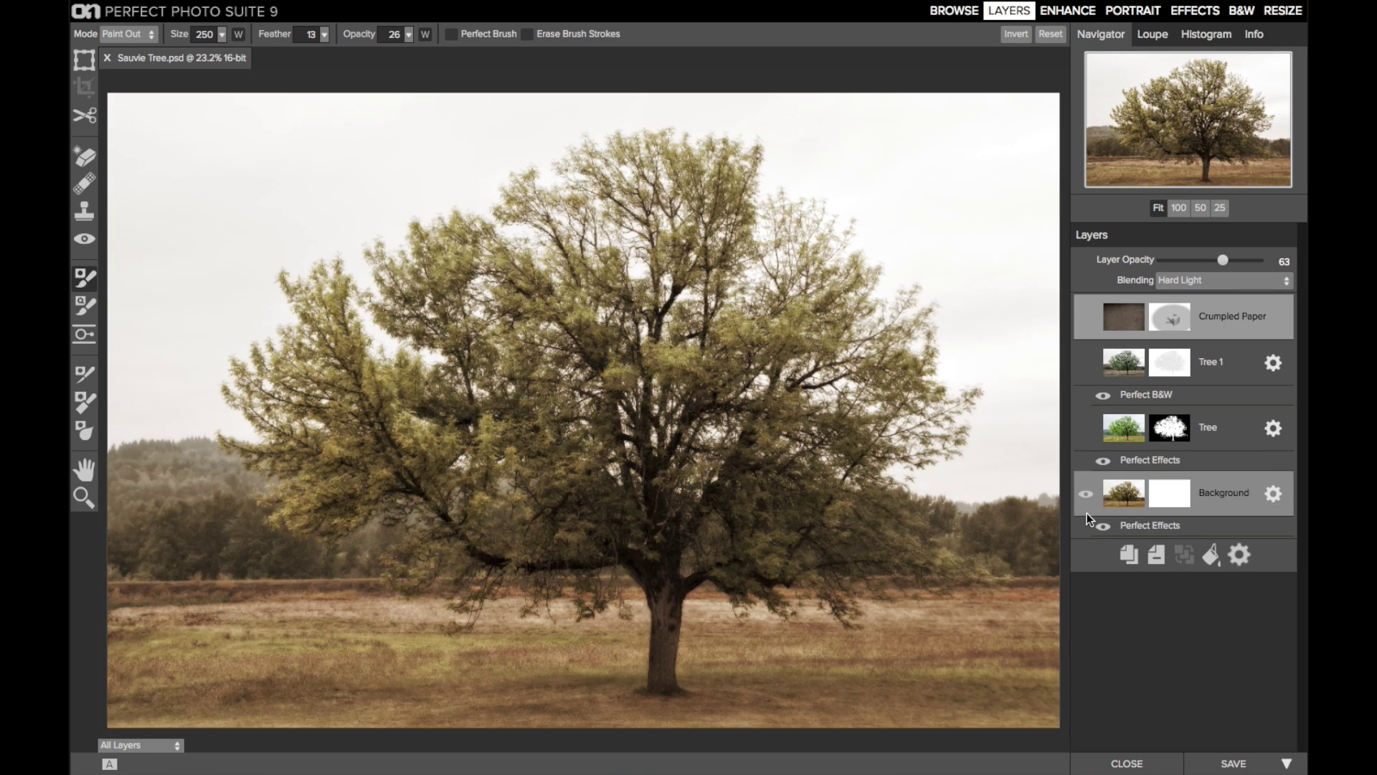
left_click(1103, 527)
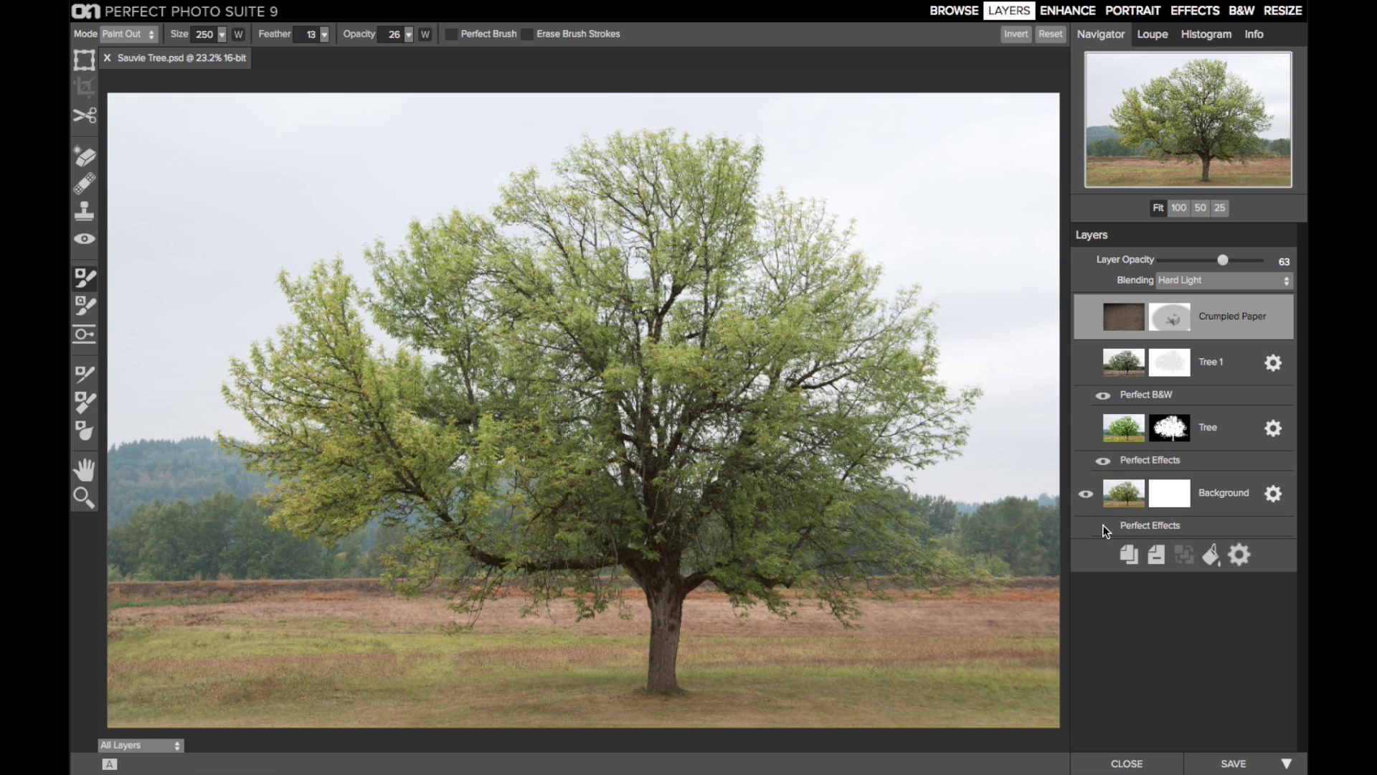
left_click(1085, 363)
left_click(1085, 315)
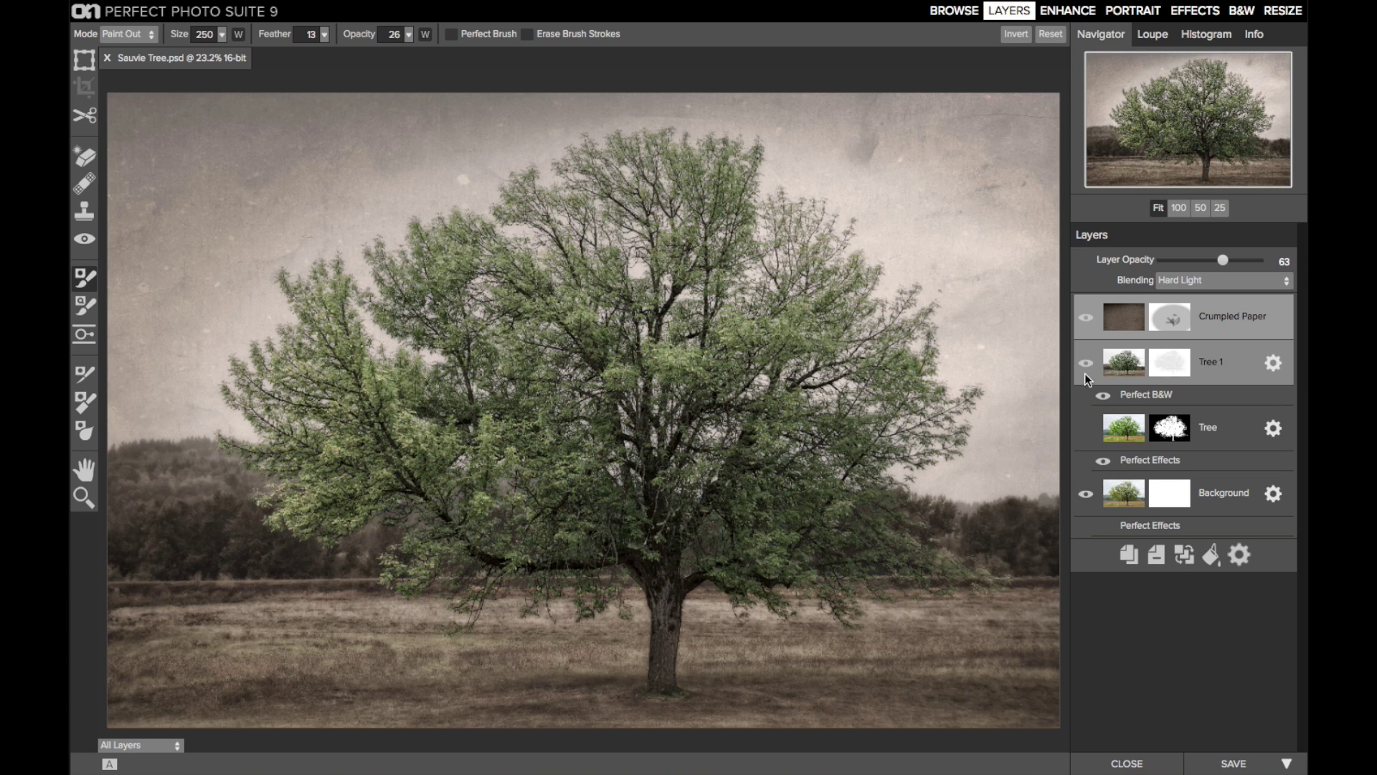
left_click(1084, 428)
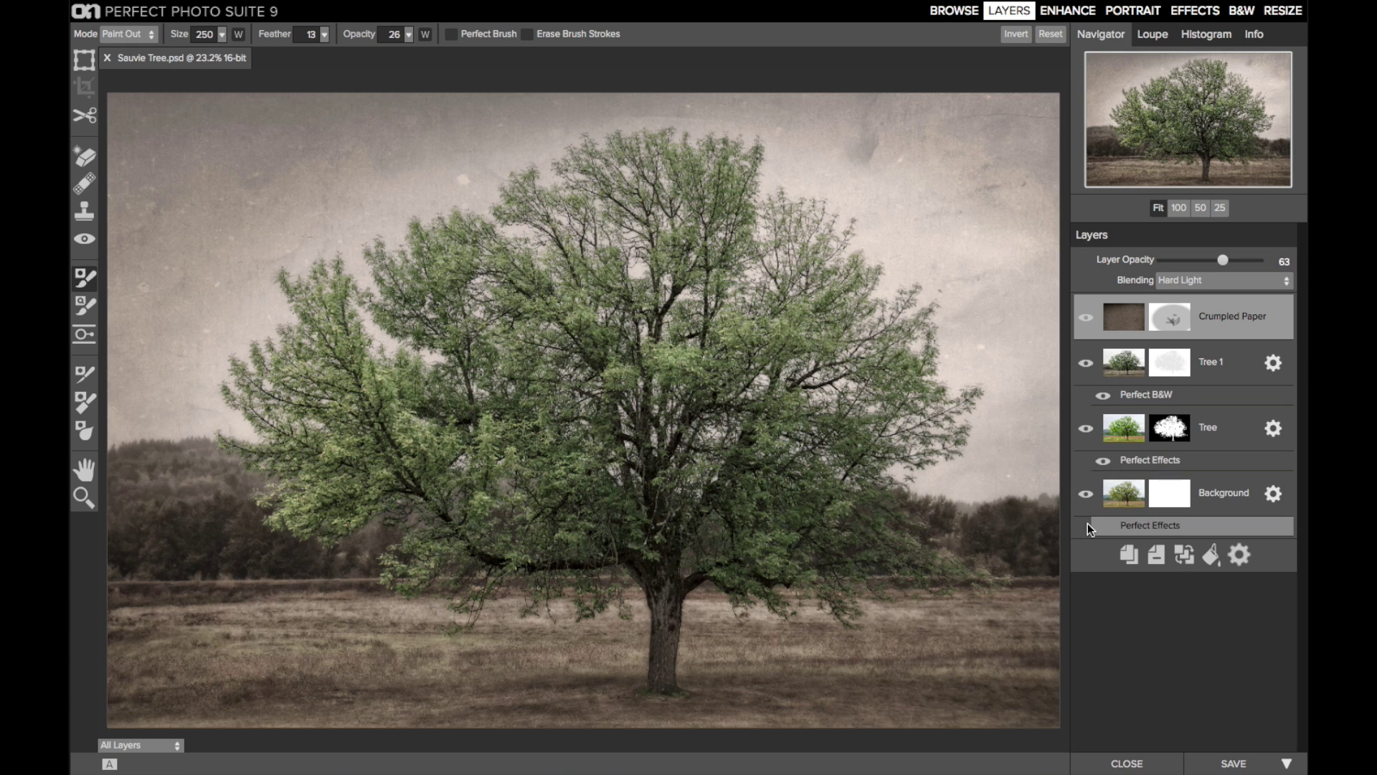